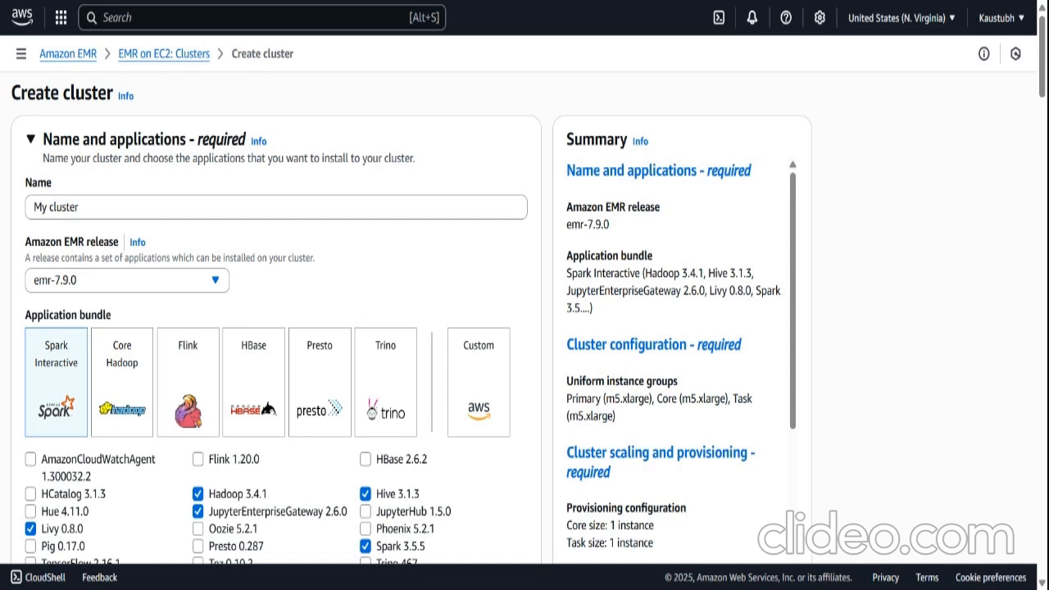
Step: Name the cluster test-emr and select Amazon EMR release emr-7.9.0
{"action": "mouse_move", "coordinate": [1040, 83]}
{"action": "left_mouse_down"}
{"action": "mouse_move", "coordinate": [1041, 95]}
{"action": "mouse_move", "coordinate": [1042, 75]}
{"action": "left_mouse_up"}
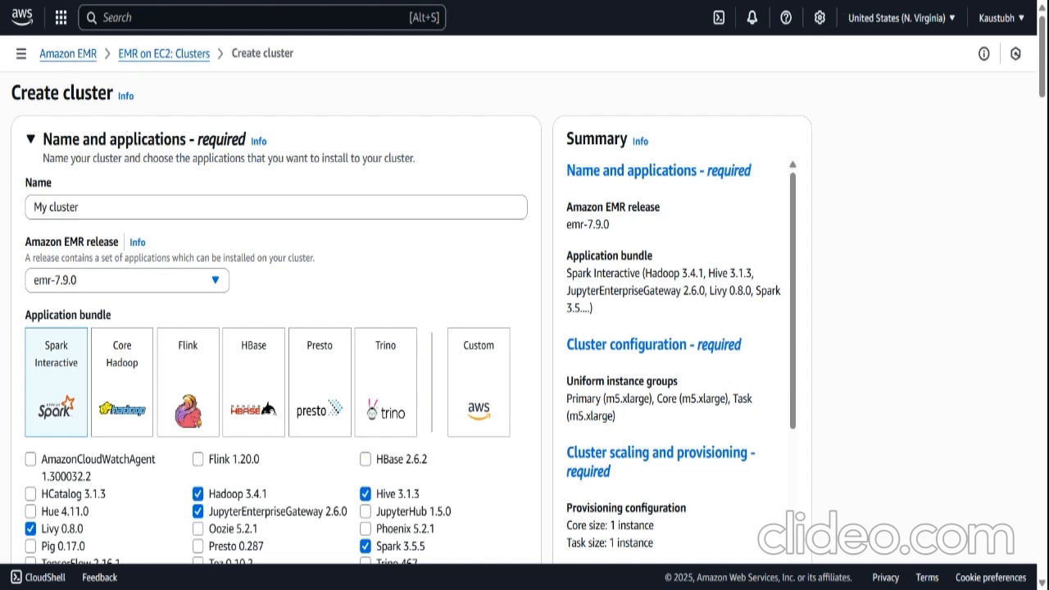
{"action": "left_click_drag", "start_coordinate": [1044, 65], "coordinate": [1043, 72]}
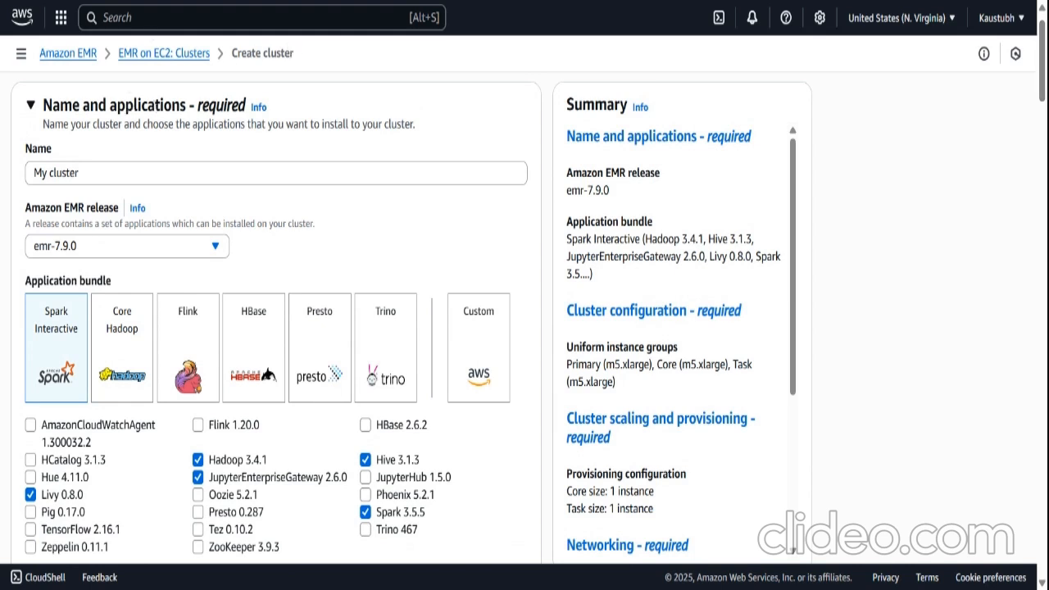
{"action": "left_click_drag", "start_coordinate": [78, 172], "coordinate": [7, 175]}
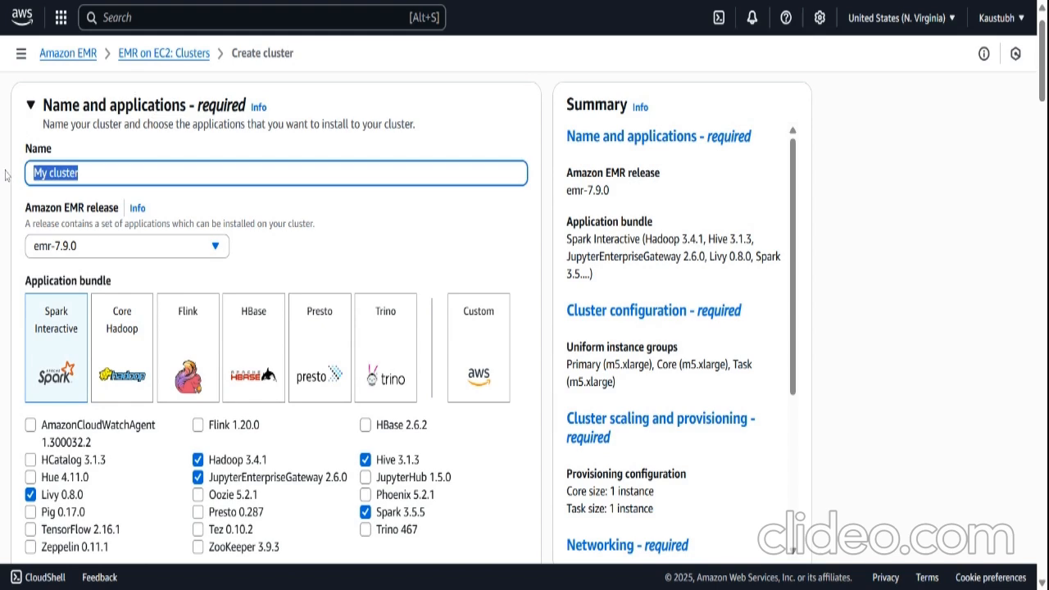
{"action": "type", "text": "test"}
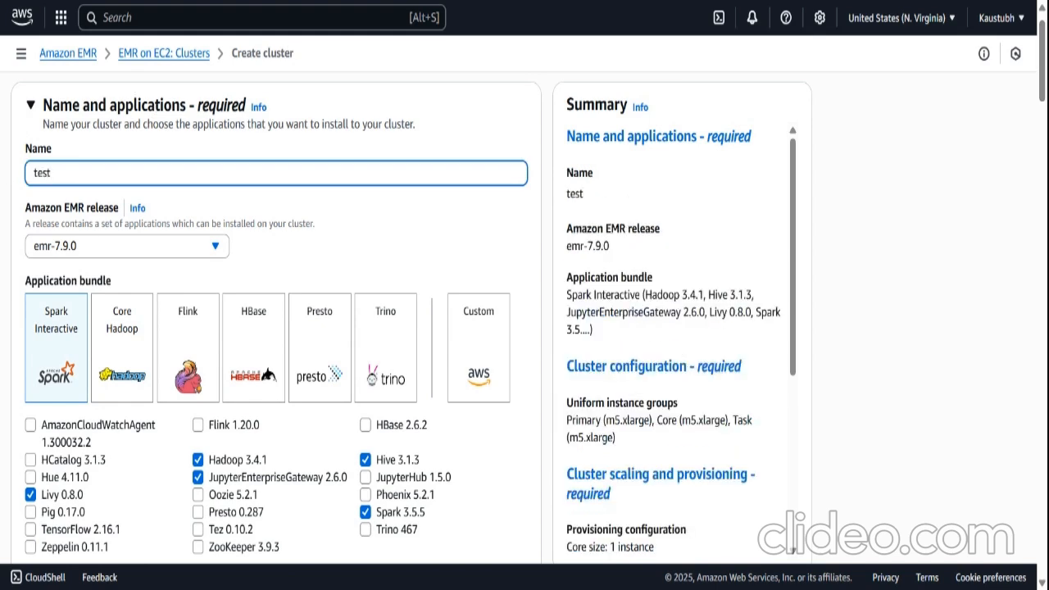
{"action": "type", "text": "-emr"}
{"action": "left_click", "coordinate": [78, 247]}
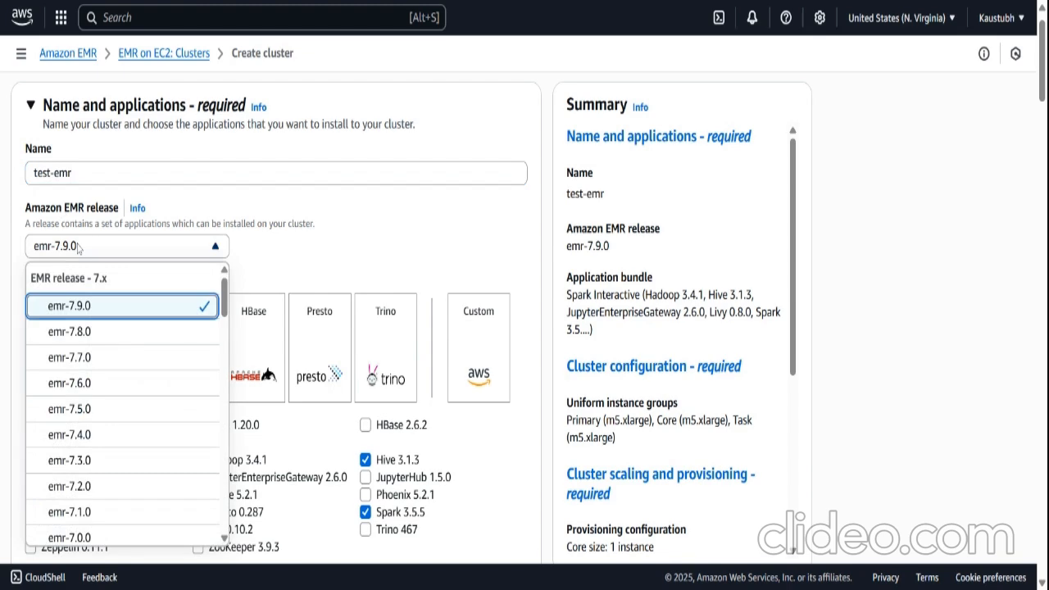
{"action": "left_click", "coordinate": [113, 307]}
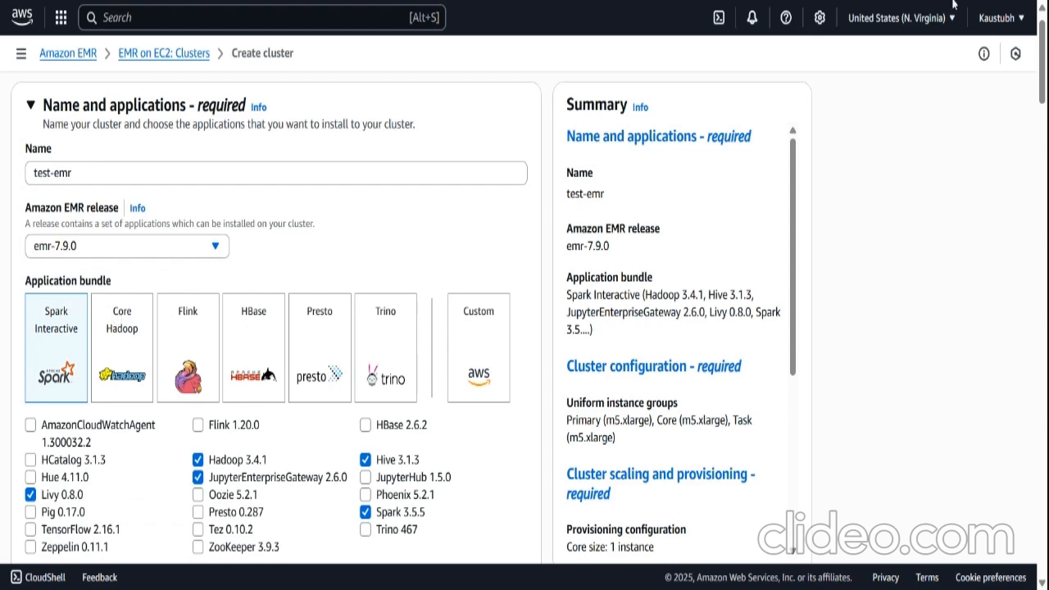
Step: Choose the Custom application bundle and add Livy, JupyterEnterpriseGateway, JupyterHub, Spark and Tez to its applications
{"action": "left_click_drag", "start_coordinate": [1044, 45], "coordinate": [1045, 64]}
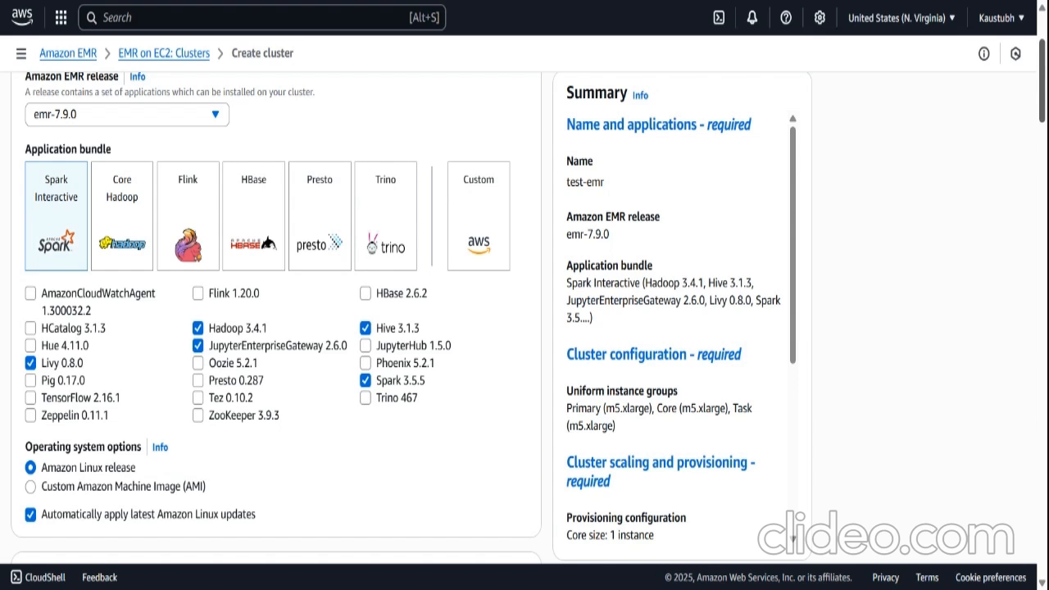
{"action": "left_click", "coordinate": [499, 209]}
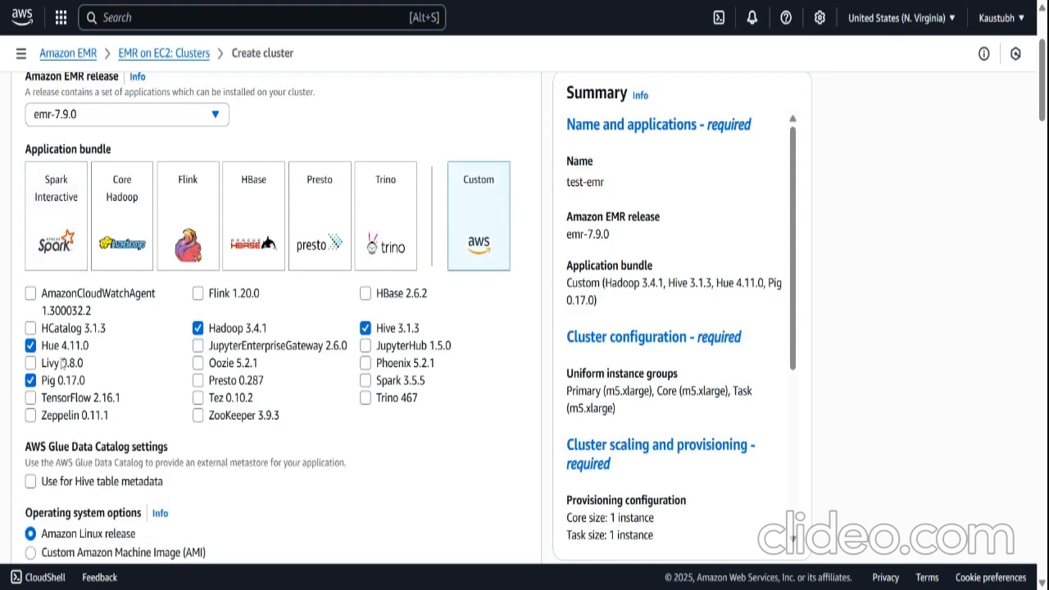
{"action": "left_click", "coordinate": [32, 363]}
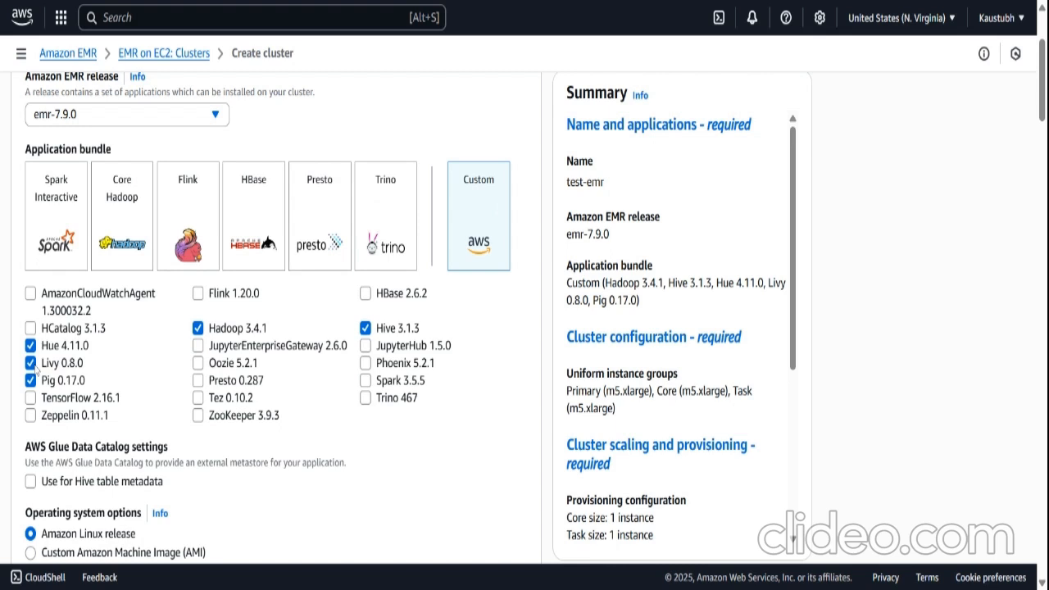
{"action": "left_click", "coordinate": [196, 348]}
{"action": "left_click", "coordinate": [366, 347]}
{"action": "left_click", "coordinate": [365, 382]}
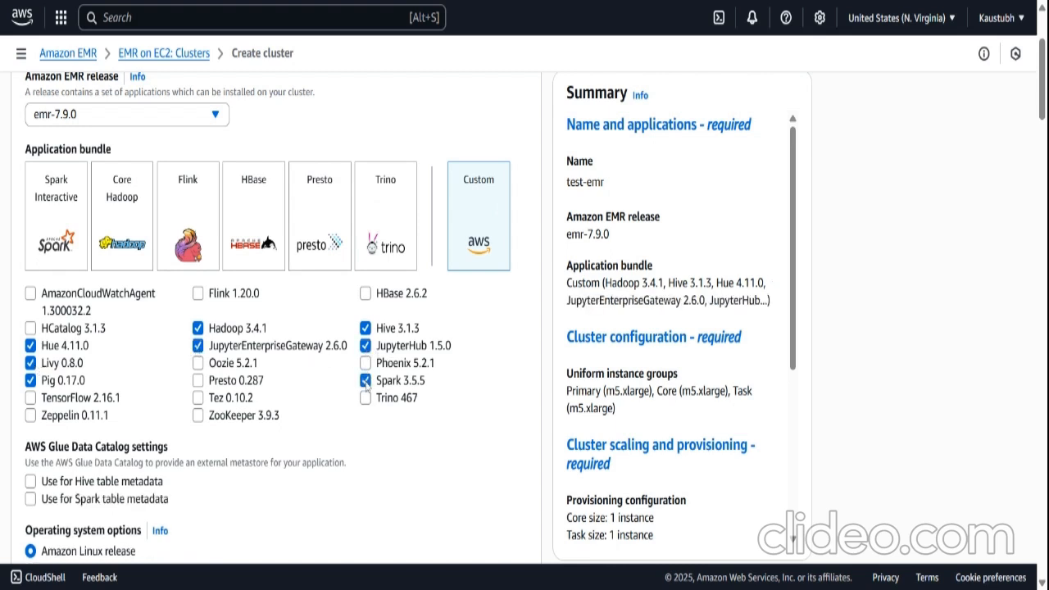
{"action": "left_click", "coordinate": [201, 401]}
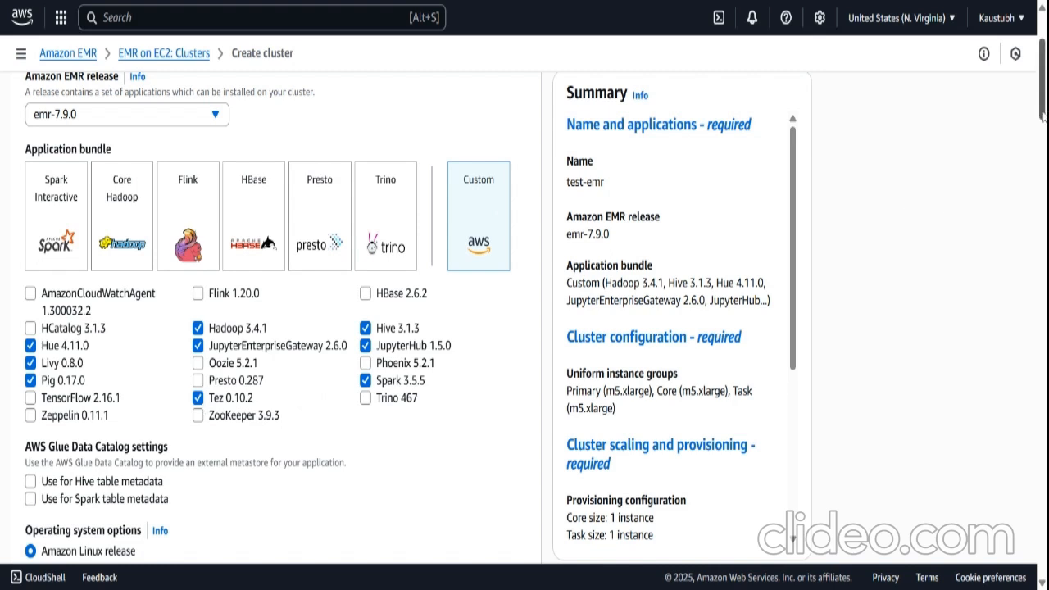
Step: Enable the AWS Glue Data Catalog for both Hive and Spark table metadata
{"action": "scroll", "coordinate": [1044, 123], "scroll_direction": "down", "scroll_amount": 1}
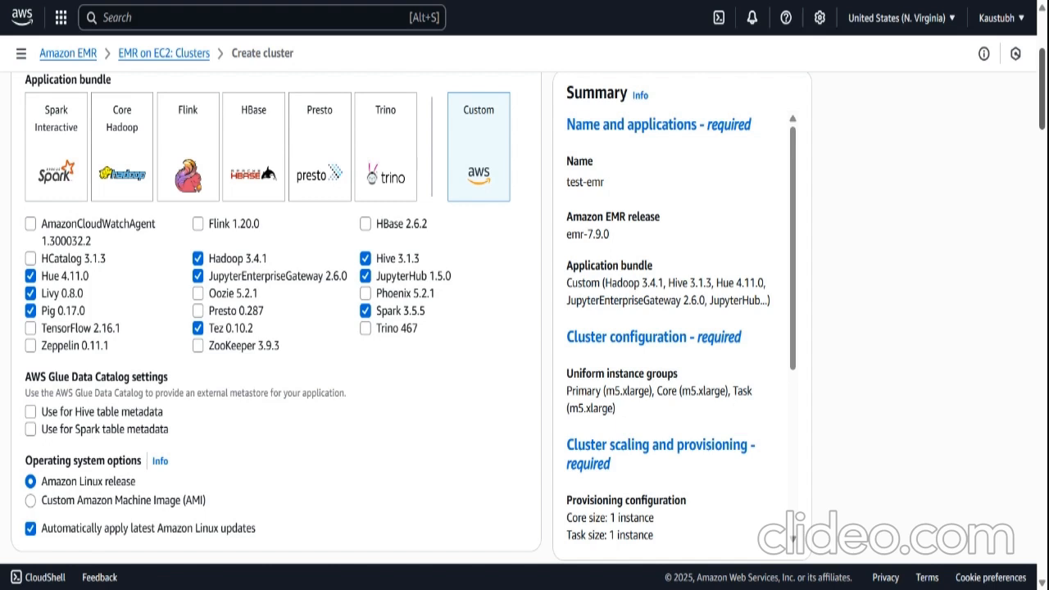
{"action": "left_click", "coordinate": [32, 413]}
{"action": "left_click", "coordinate": [32, 430]}
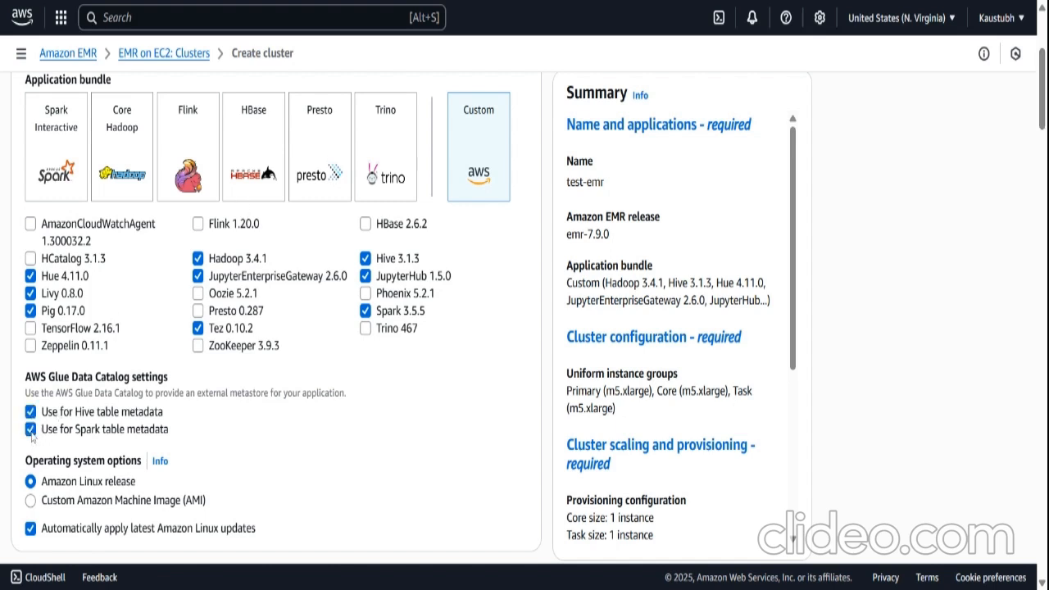
Step: Review the cluster configuration: primary, core and task instance groups, EBS root volume, and scaling and provisioning options
{"action": "left_click_drag", "start_coordinate": [1043, 111], "coordinate": [1044, 165]}
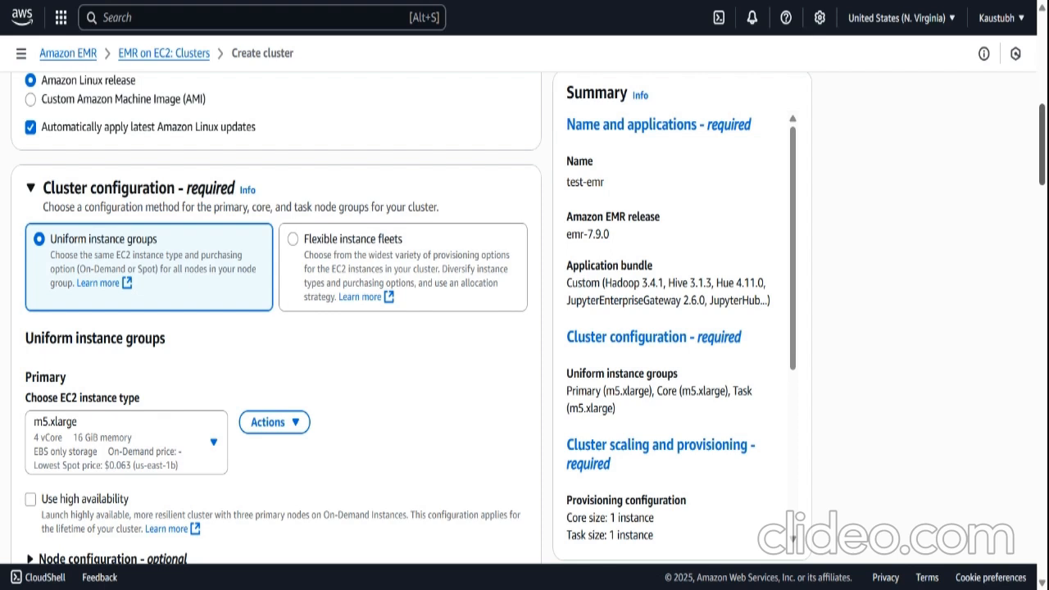
{"action": "left_click_drag", "start_coordinate": [1044, 165], "coordinate": [1045, 174]}
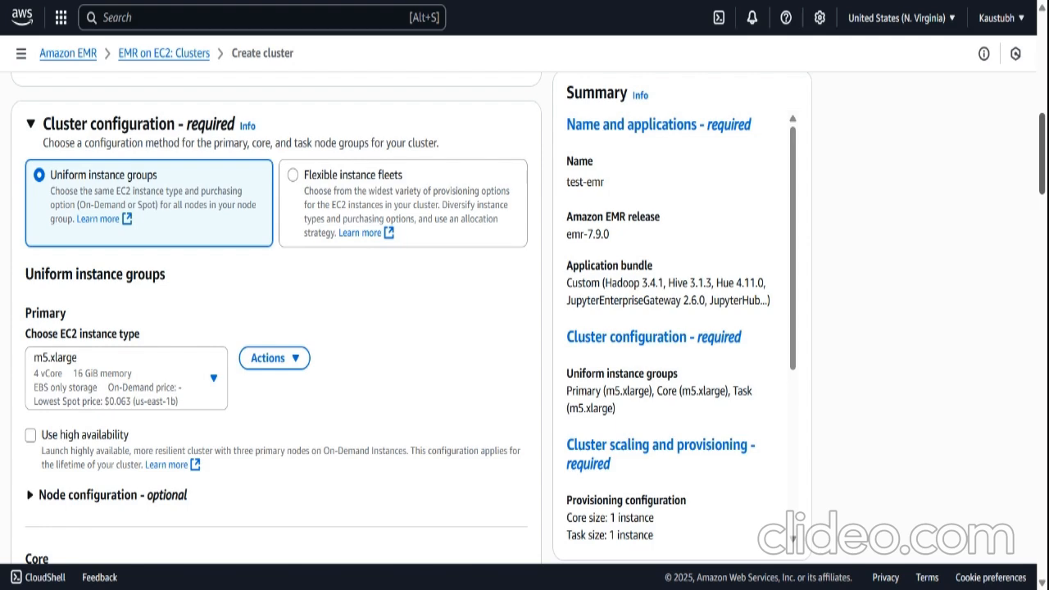
{"action": "scroll", "coordinate": [1043, 188], "scroll_direction": "down", "scroll_amount": 1}
{"action": "left_click_drag", "start_coordinate": [1043, 187], "coordinate": [1045, 224]}
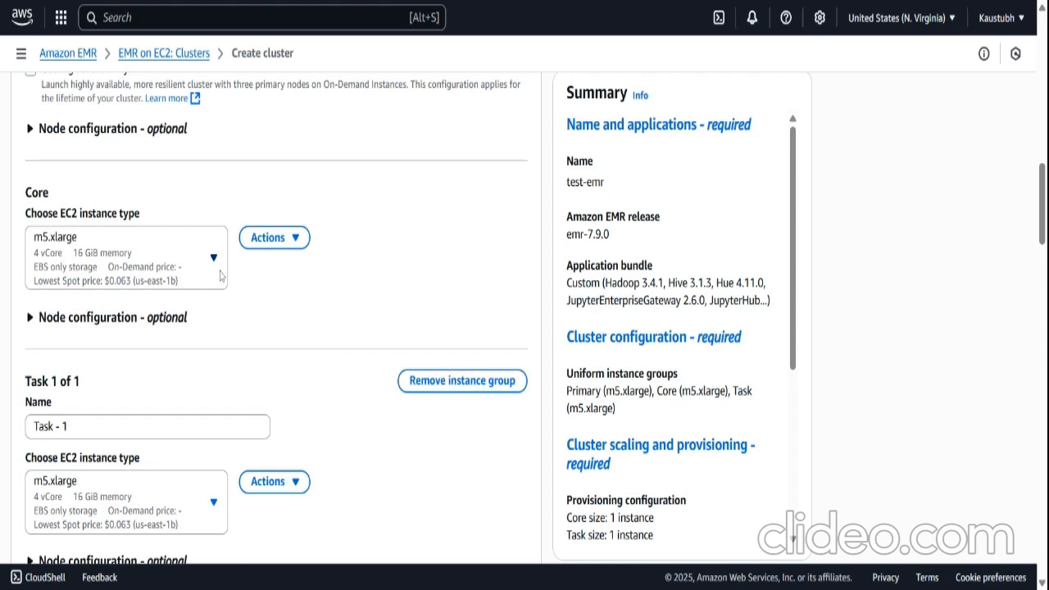
{"action": "mouse_move", "coordinate": [1044, 222]}
{"action": "left_mouse_down"}
{"action": "mouse_move", "coordinate": [1043, 259]}
{"action": "mouse_move", "coordinate": [1045, 236]}
{"action": "left_mouse_up"}
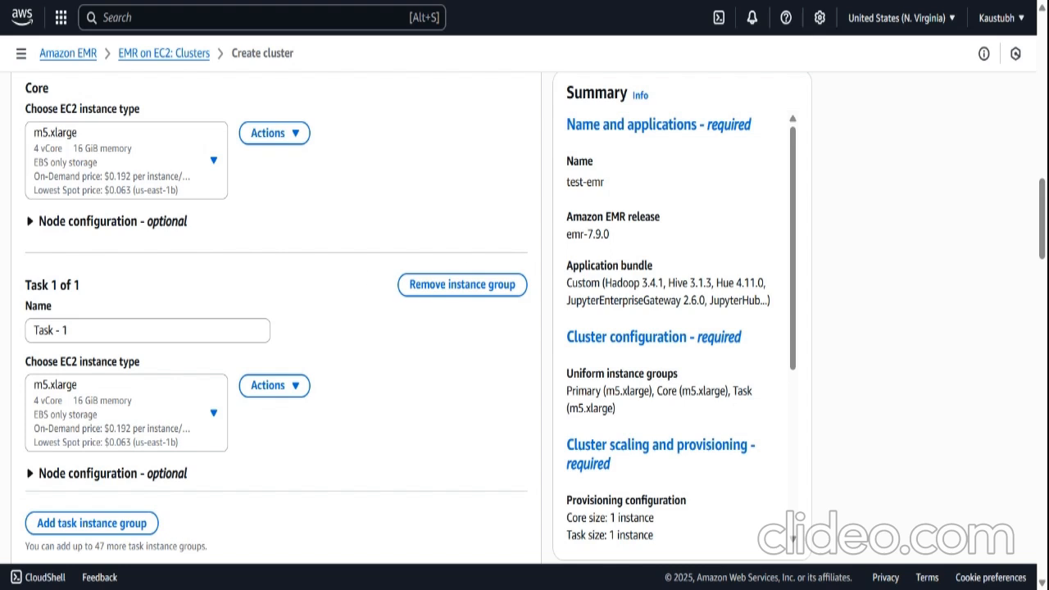
{"action": "left_click_drag", "start_coordinate": [1043, 197], "coordinate": [1042, 258]}
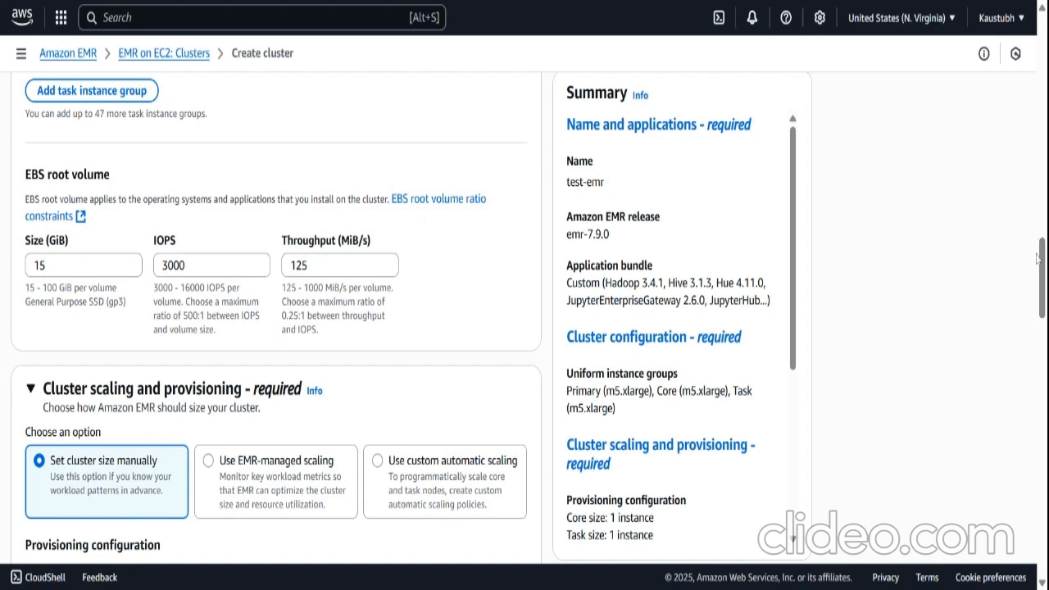
{"action": "left_click_drag", "start_coordinate": [1043, 279], "coordinate": [1043, 311]}
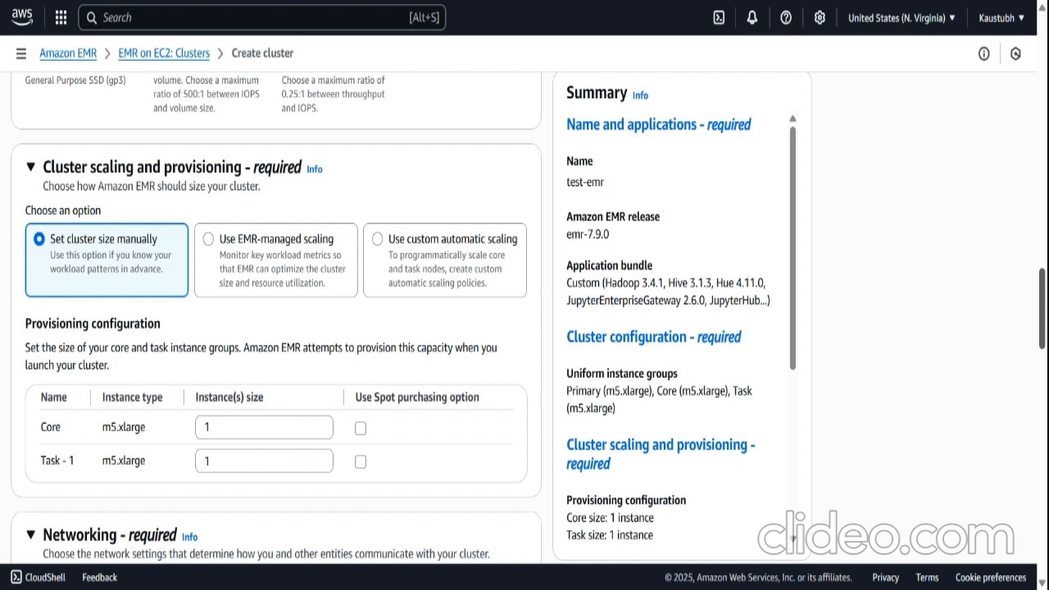
Step: Select emr-masterclass-vpc-vpc as the cluster's virtual private cloud in the networking settings
{"action": "scroll", "coordinate": [1045, 313], "scroll_direction": "down", "scroll_amount": 1}
{"action": "scroll", "coordinate": [1045, 320], "scroll_direction": "down", "scroll_amount": 2}
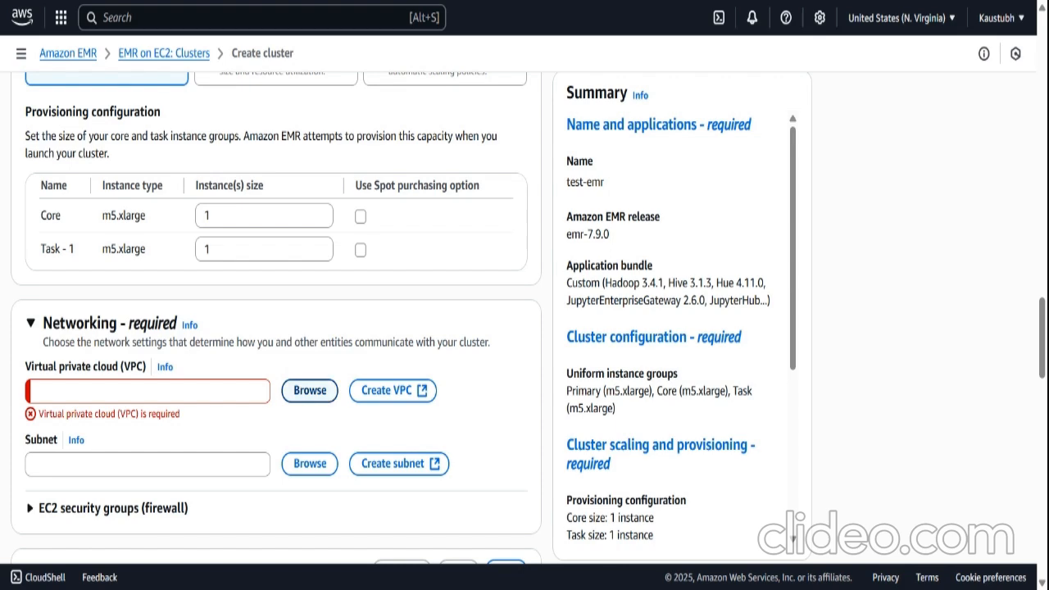
{"action": "left_click", "coordinate": [321, 393]}
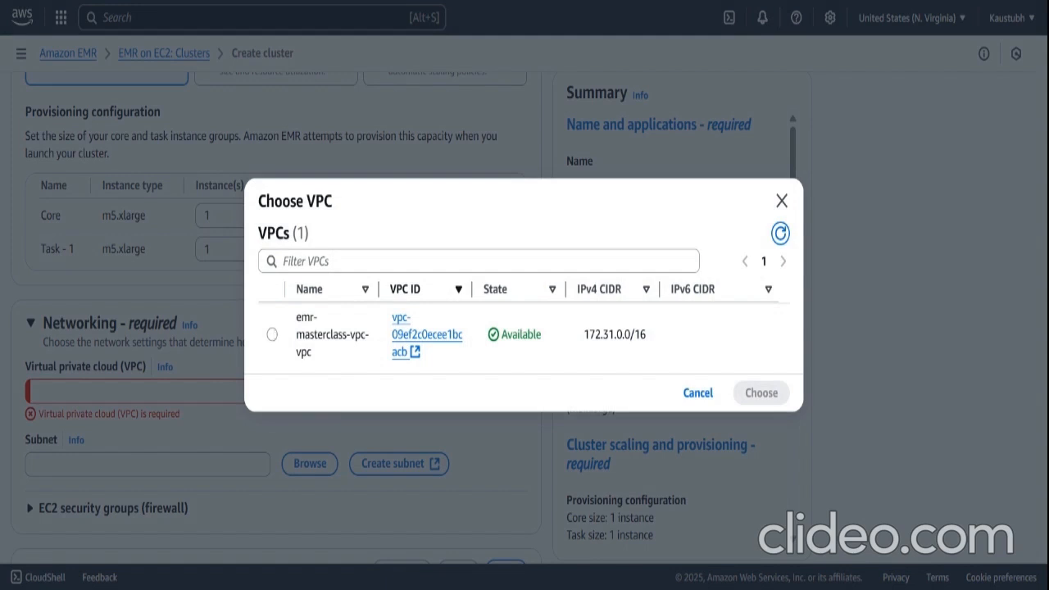
{"action": "left_click", "coordinate": [272, 334]}
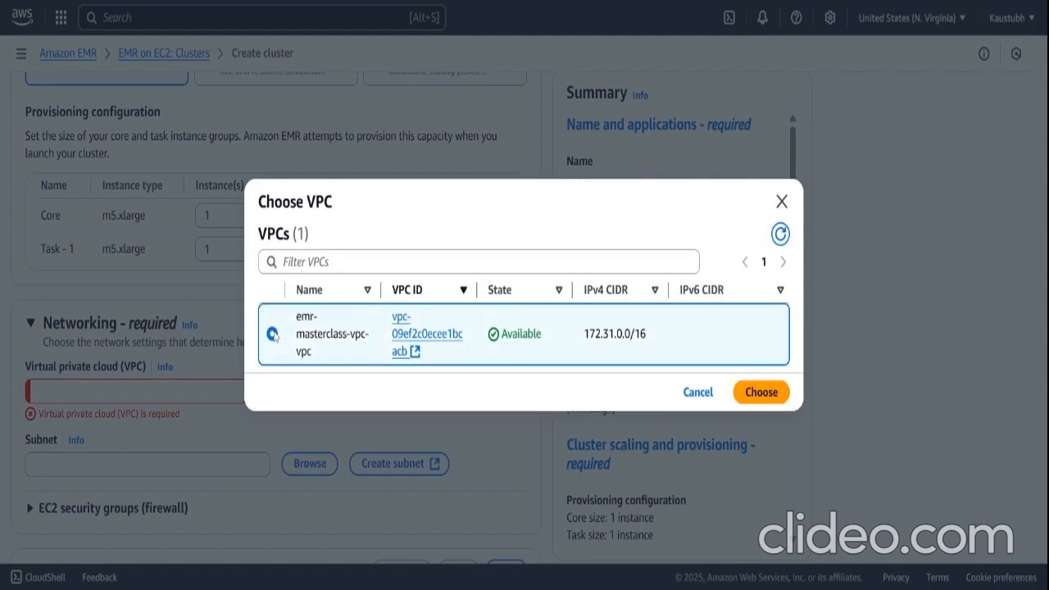
{"action": "left_click", "coordinate": [743, 398]}
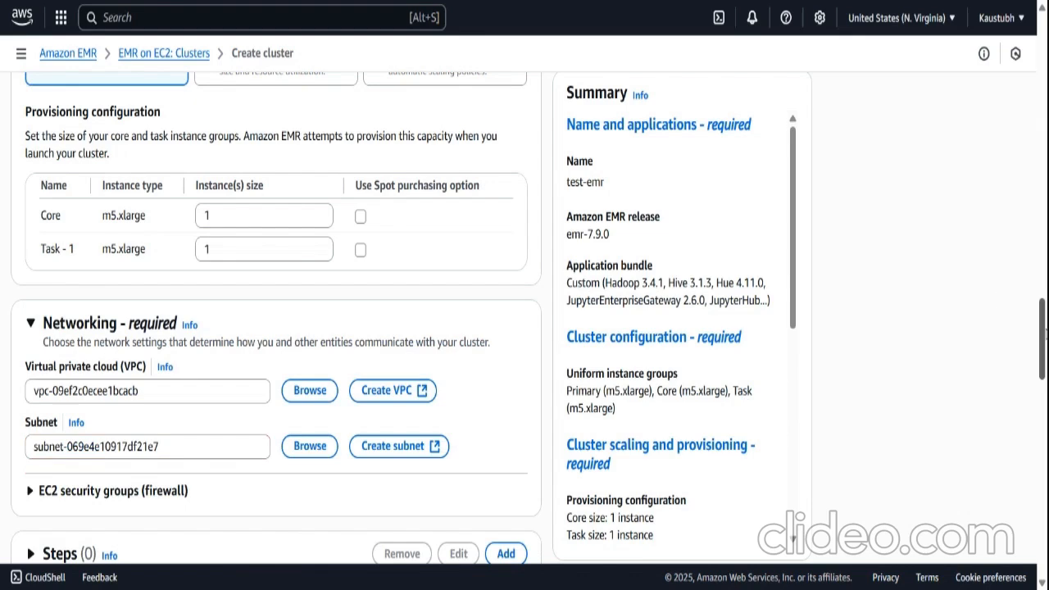
Step: Expand the cluster termination and node replacement settings and review the termination option, idle time and unhealthy node replacement
{"action": "scroll", "coordinate": [275, 327], "scroll_direction": "down", "scroll_amount": 3}
{"action": "scroll", "coordinate": [276, 328], "scroll_direction": "down", "scroll_amount": 1}
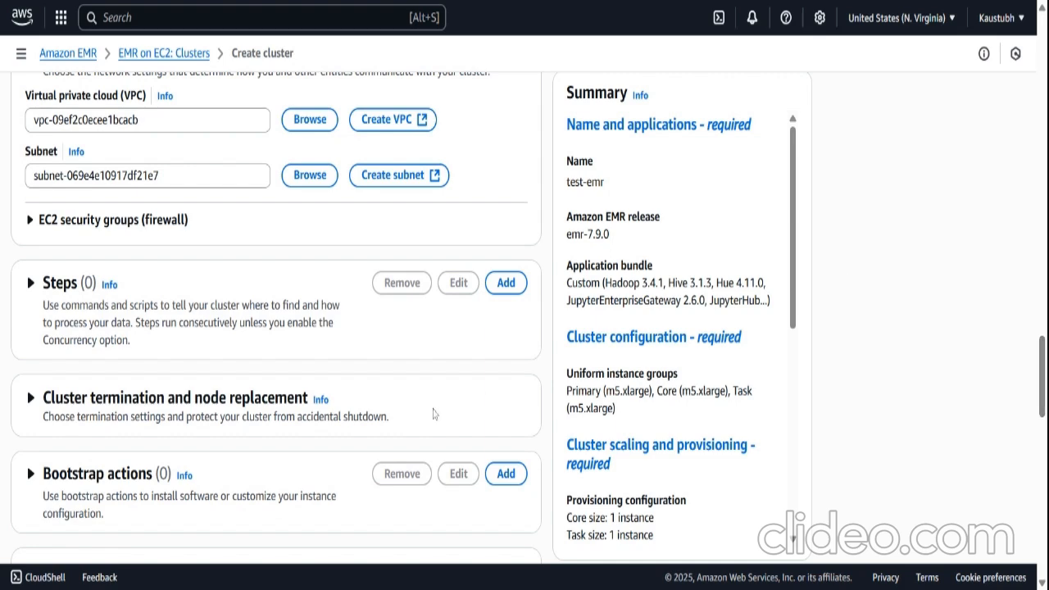
{"action": "left_click", "coordinate": [29, 397]}
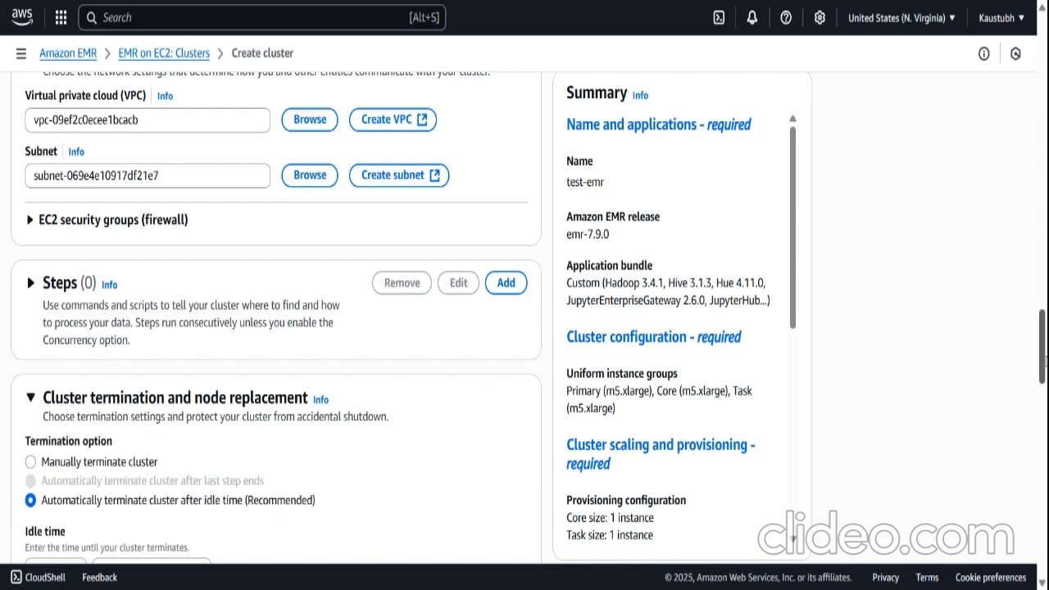
{"action": "scroll", "coordinate": [1042, 358], "scroll_direction": "down", "scroll_amount": 3}
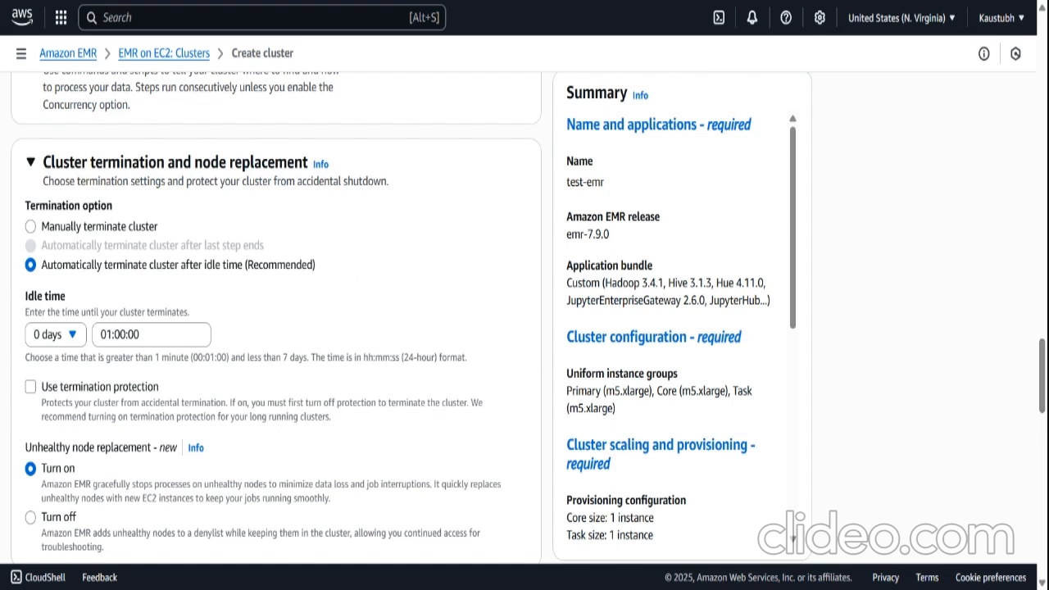
{"action": "left_click_drag", "start_coordinate": [100, 334], "coordinate": [141, 334]}
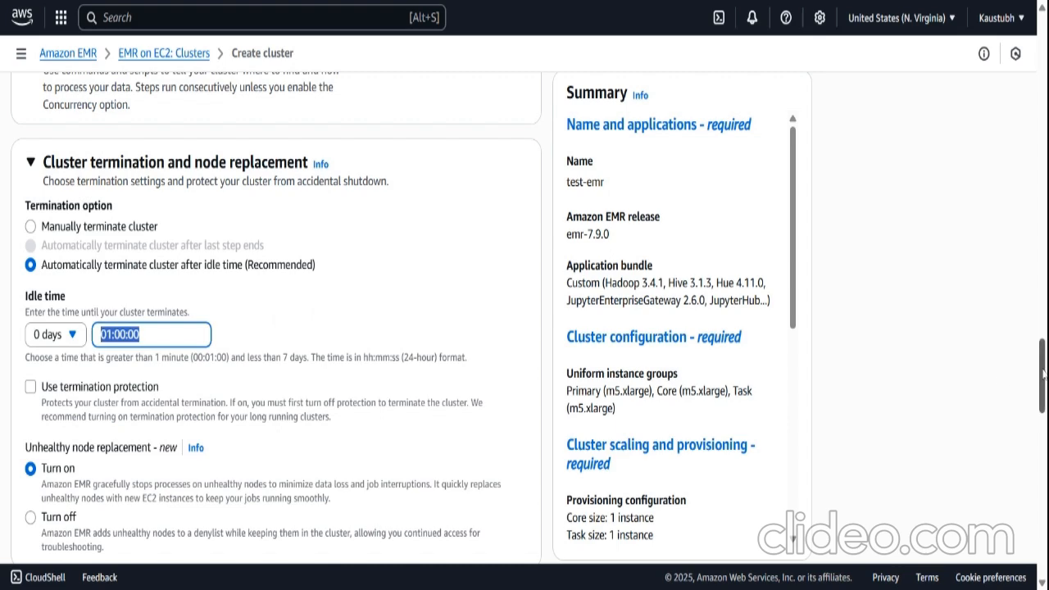
{"action": "scroll", "coordinate": [1044, 392], "scroll_direction": "down", "scroll_amount": 2}
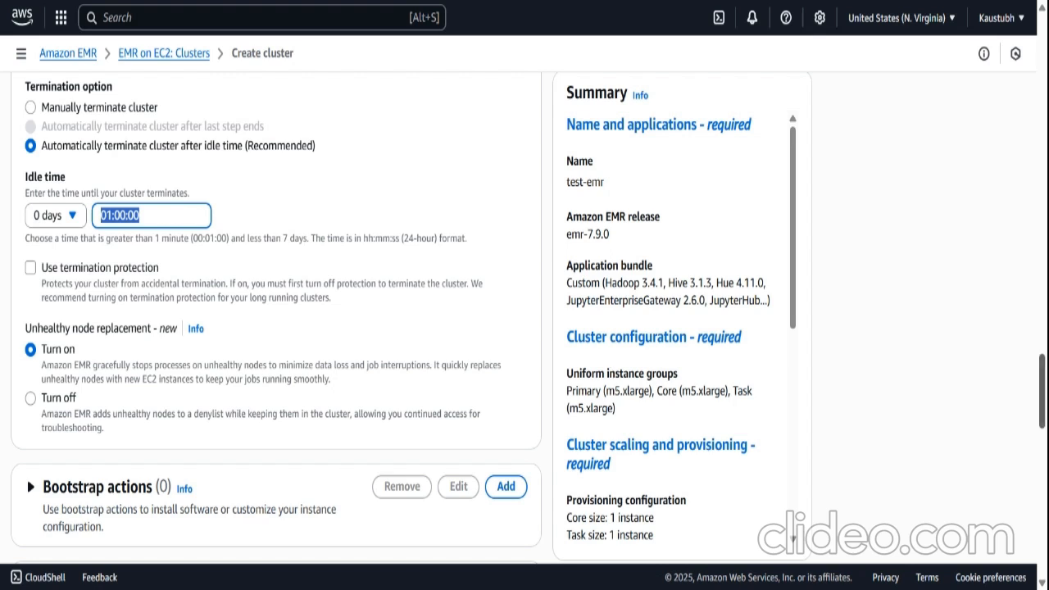
{"action": "scroll", "coordinate": [1045, 391], "scroll_direction": "down", "scroll_amount": 1}
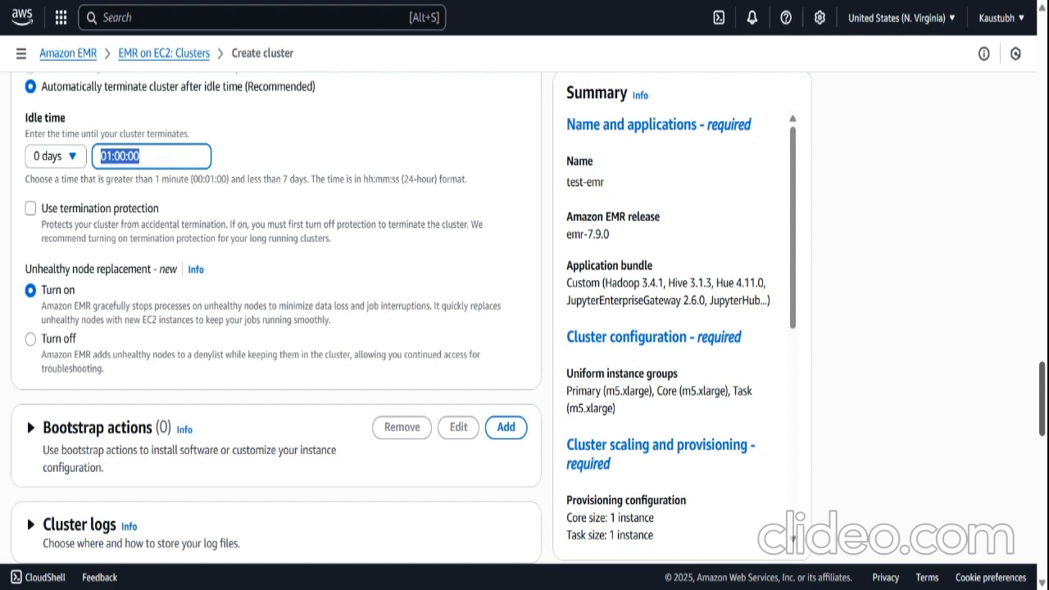
Step: Choose emr-masterclass-keypair as the Amazon EC2 key pair for SSH to the cluster
{"action": "scroll", "coordinate": [276, 319], "scroll_direction": "down", "scroll_amount": 3}
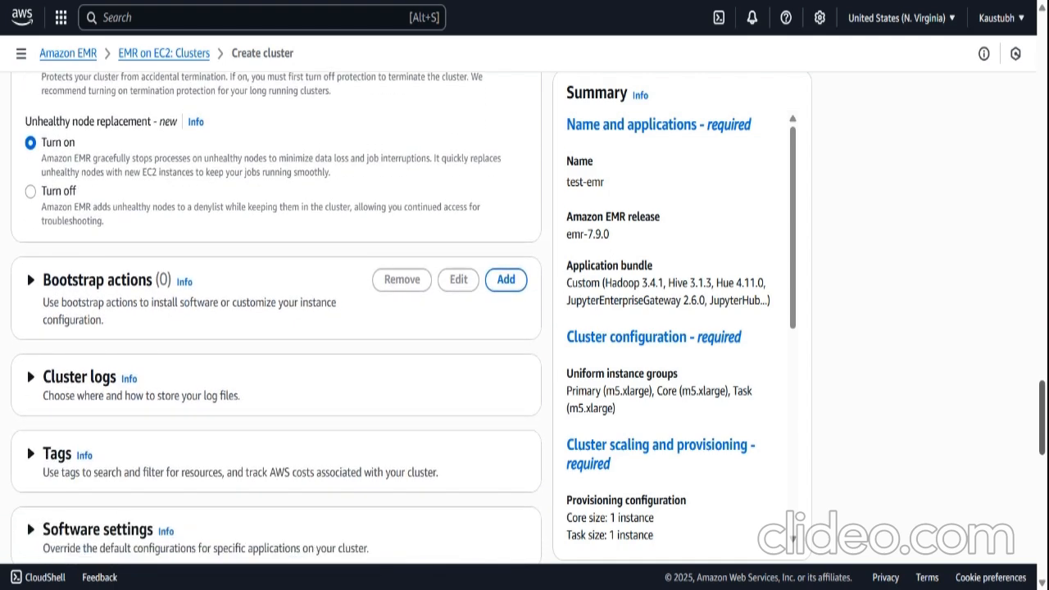
{"action": "scroll", "coordinate": [276, 319], "scroll_direction": "down", "scroll_amount": 1}
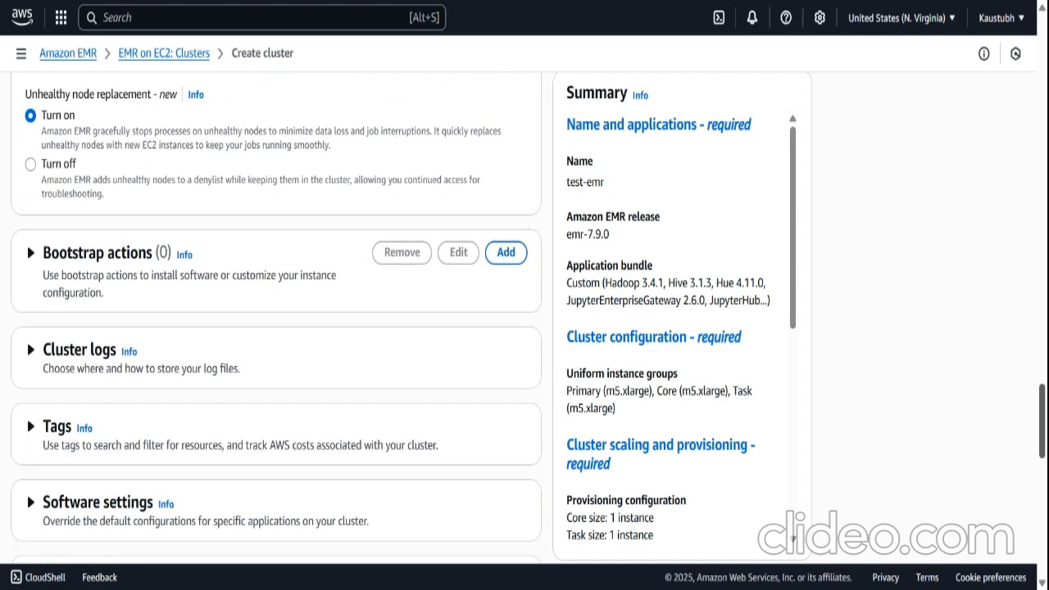
{"action": "scroll", "coordinate": [276, 318], "scroll_direction": "down", "scroll_amount": 4}
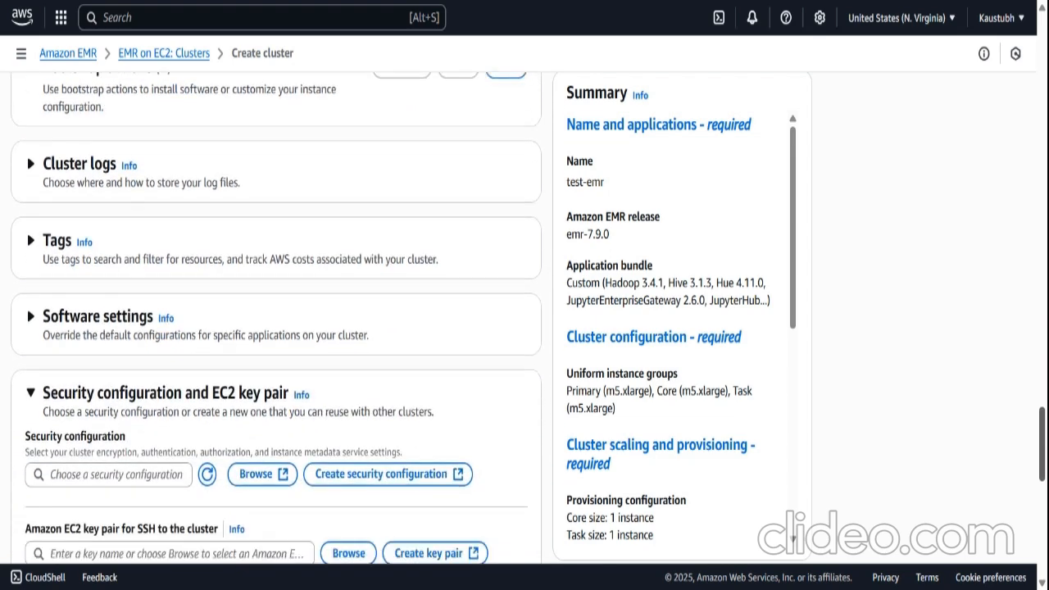
{"action": "scroll", "coordinate": [276, 319], "scroll_direction": "down", "scroll_amount": 1}
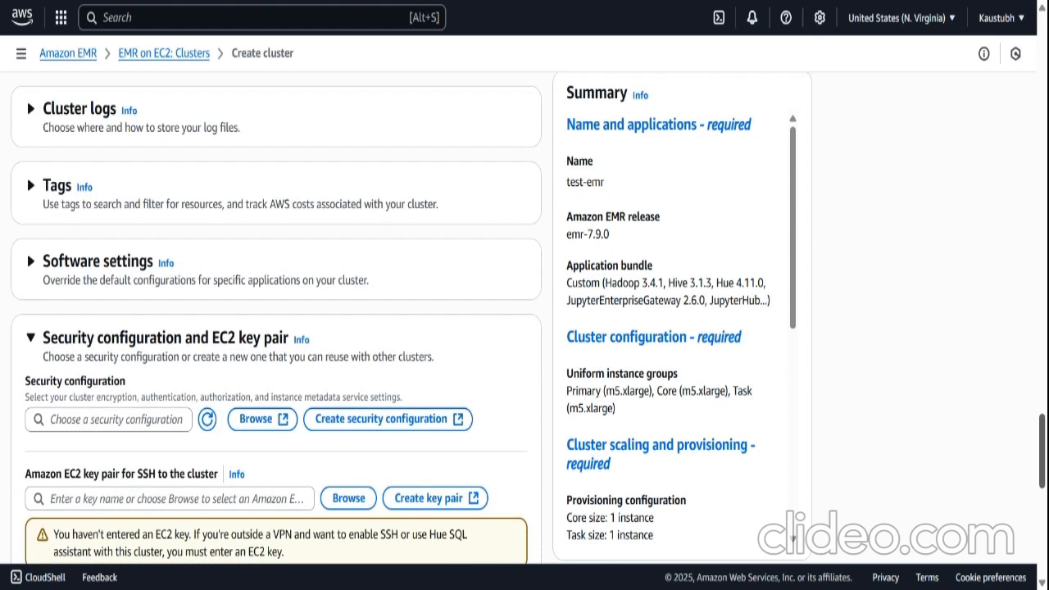
{"action": "scroll", "coordinate": [276, 319], "scroll_direction": "down", "scroll_amount": 2}
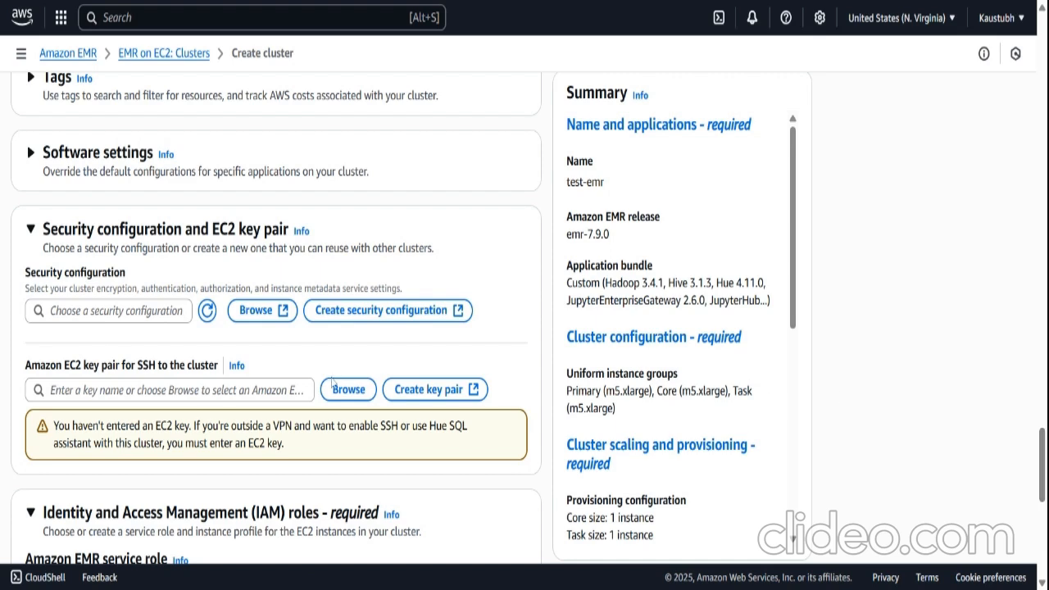
{"action": "left_click", "coordinate": [336, 390]}
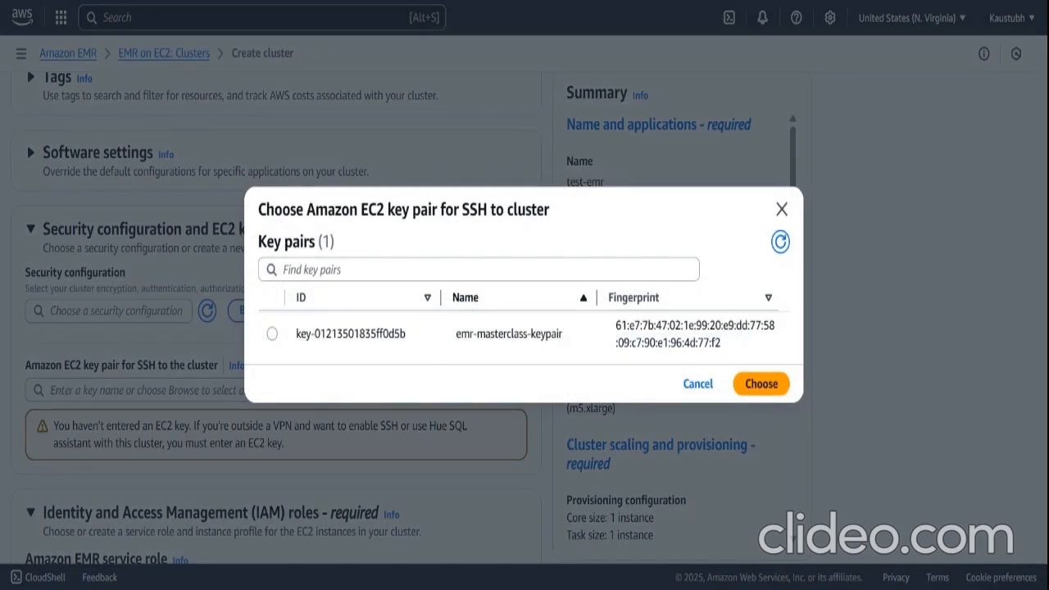
{"action": "left_click", "coordinate": [272, 334]}
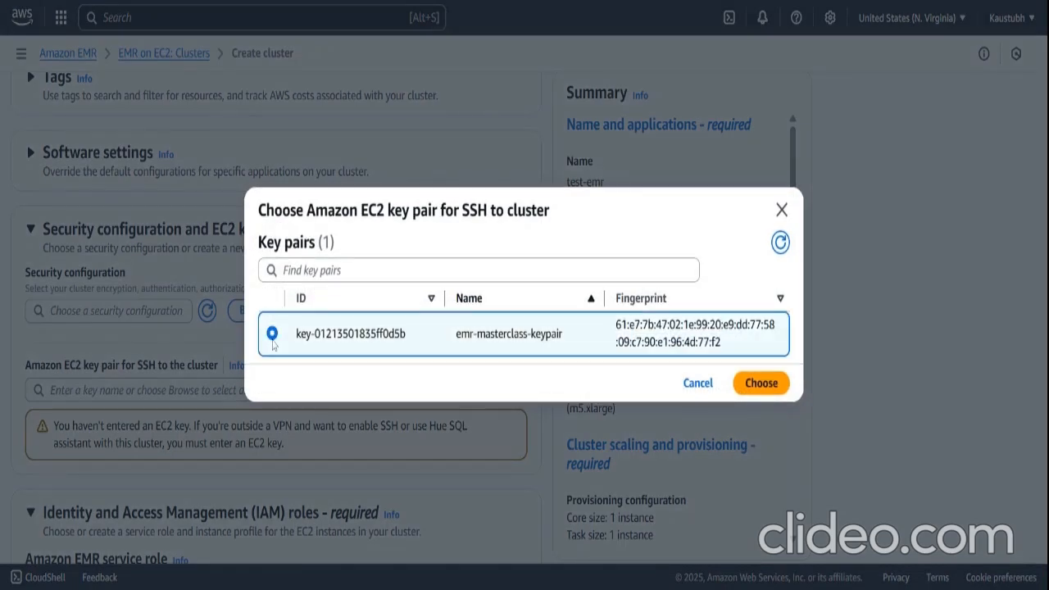
{"action": "left_click", "coordinate": [761, 384]}
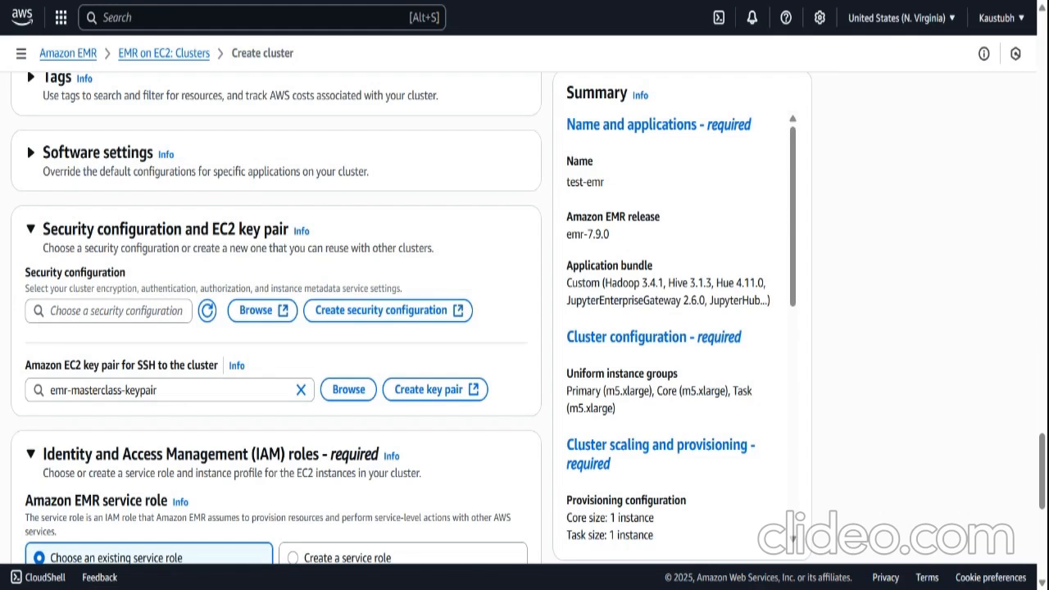
Step: Assign the existing emr-masterclass-role as the Amazon EMR service role
{"action": "scroll", "coordinate": [525, 319], "scroll_direction": "down", "scroll_amount": 2}
{"action": "scroll", "coordinate": [525, 319], "scroll_direction": "down", "scroll_amount": 1}
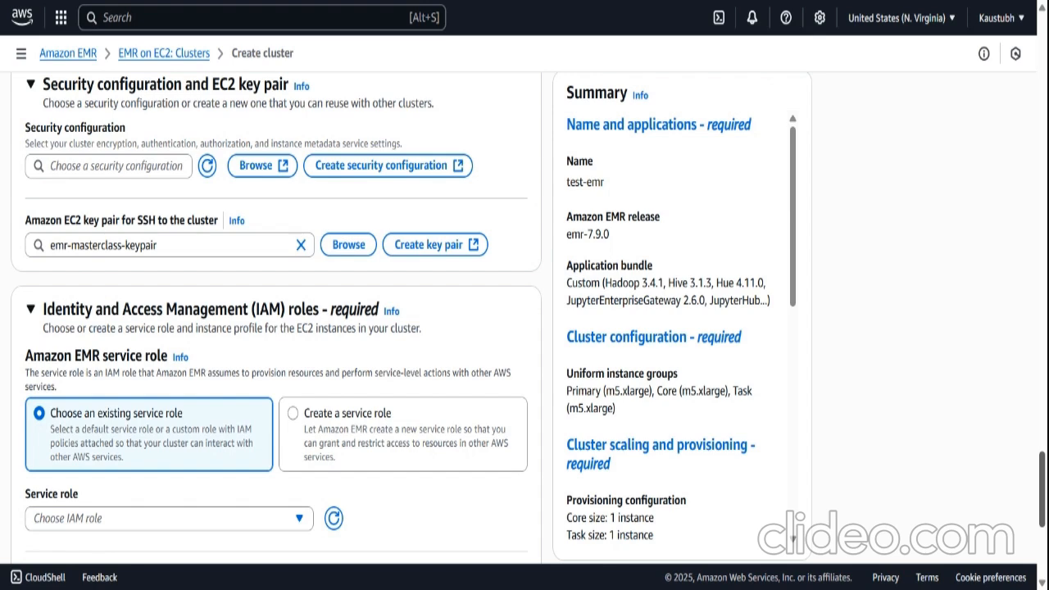
{"action": "left_click_drag", "start_coordinate": [1046, 479], "coordinate": [1046, 495]}
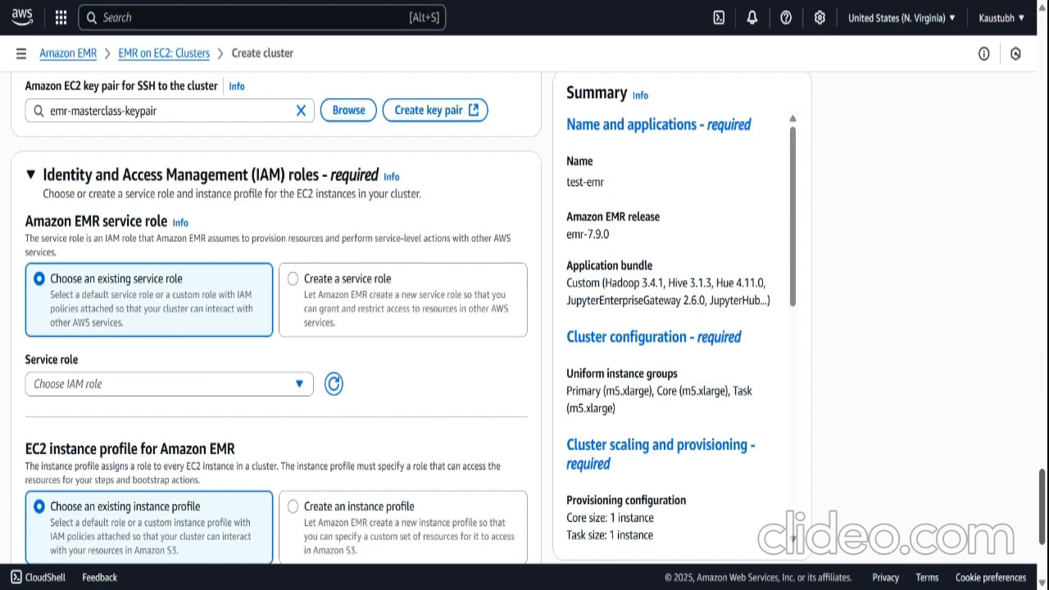
{"action": "left_click", "coordinate": [224, 390]}
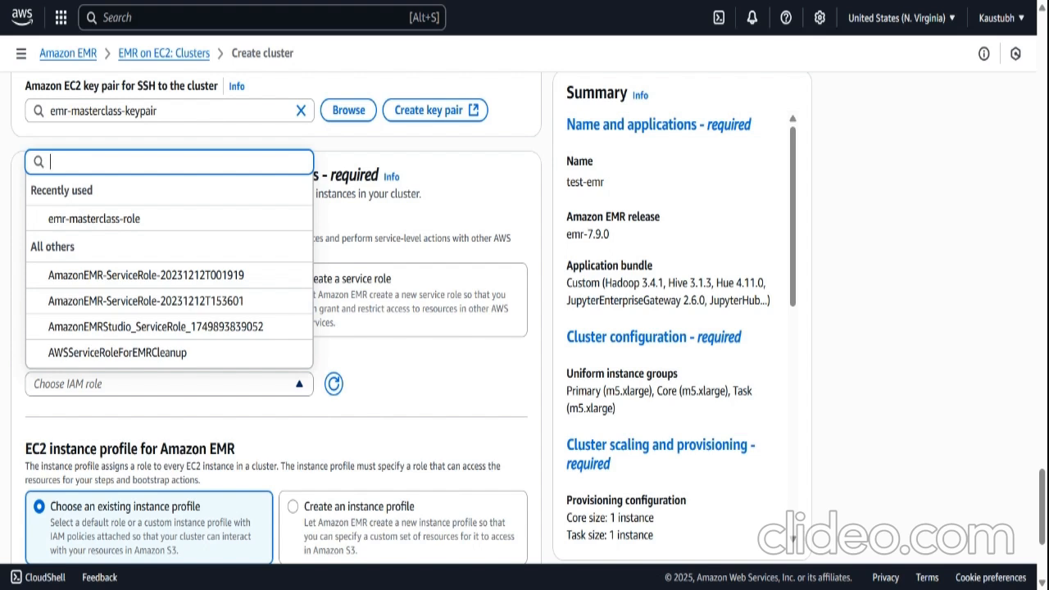
{"action": "left_click", "coordinate": [389, 403]}
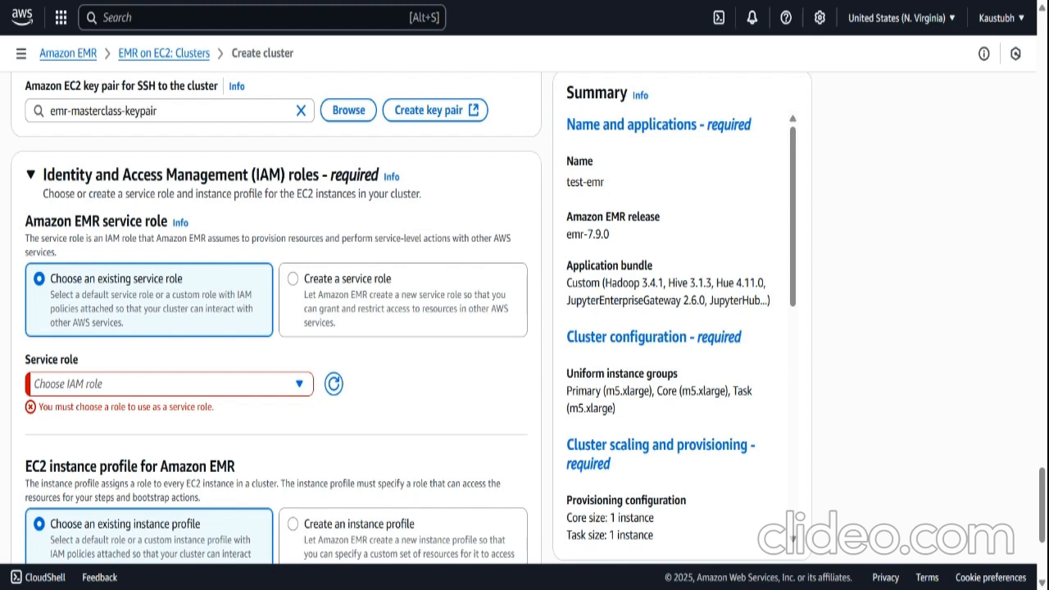
{"action": "left_click", "coordinate": [299, 384]}
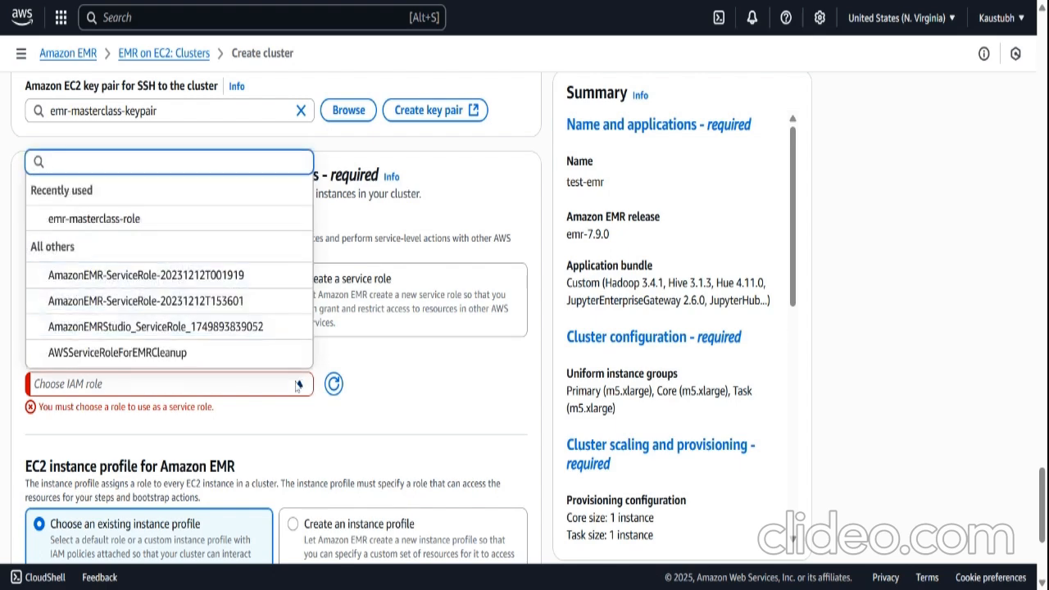
{"action": "left_click", "coordinate": [163, 220]}
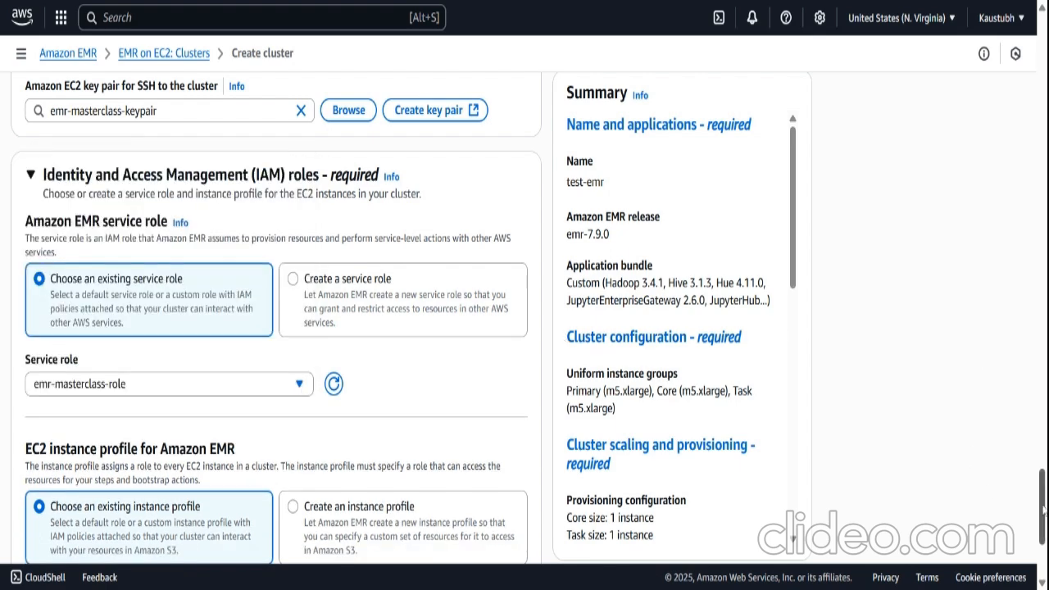
Step: Assign the existing AmazonEMR-InstanceProfile-20250612T174515 as the cluster's EC2 instance profile
{"action": "scroll", "coordinate": [524, 328], "scroll_direction": "down", "scroll_amount": 2}
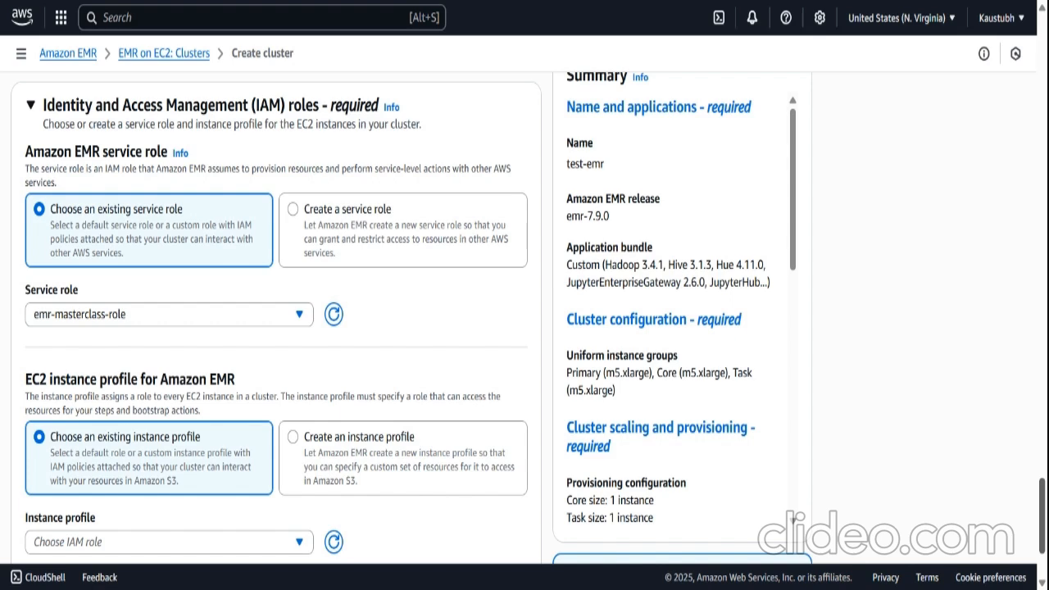
{"action": "scroll", "coordinate": [623, 347], "scroll_direction": "down", "scroll_amount": 3}
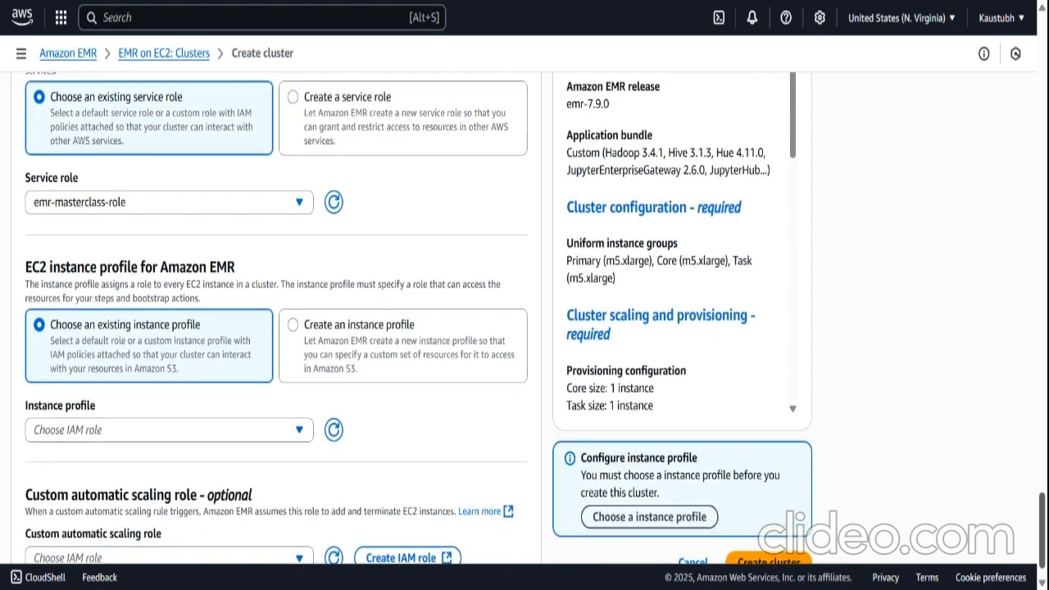
{"action": "left_click", "coordinate": [138, 431]}
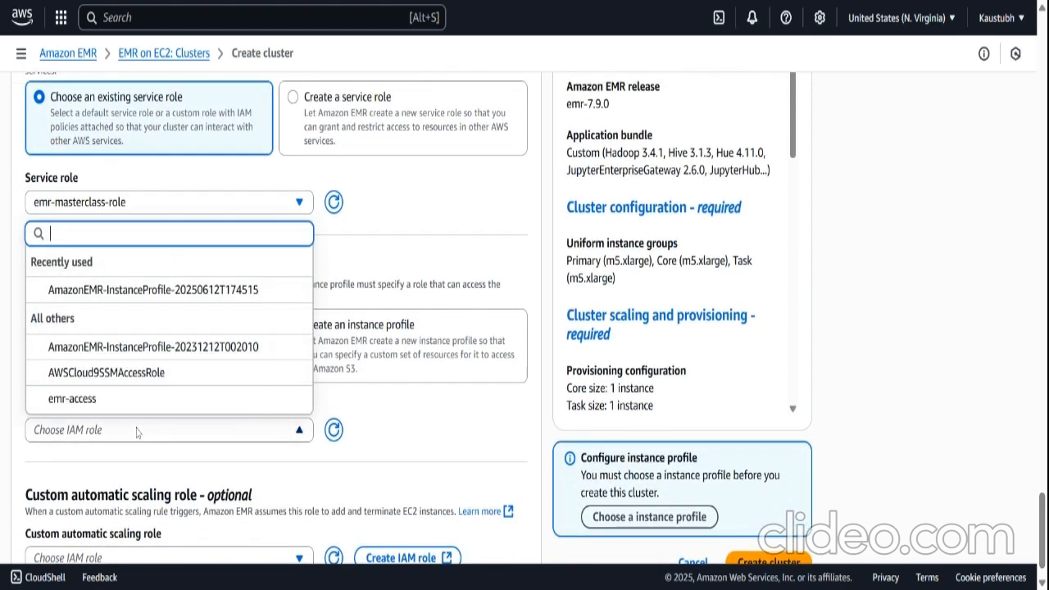
{"action": "left_click", "coordinate": [192, 291]}
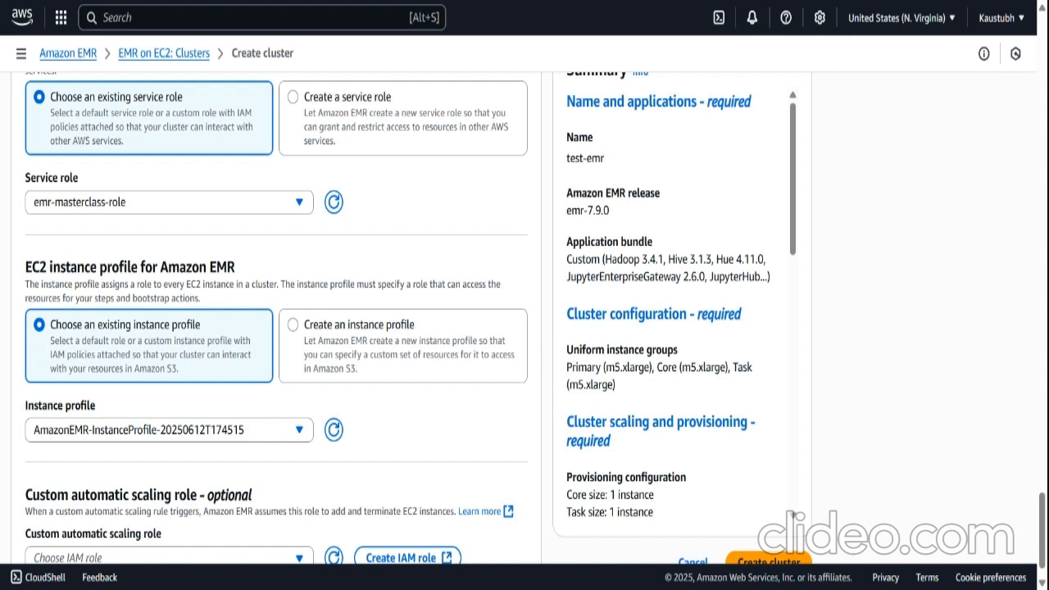
Step: Create the test-emr cluster without a custom automatic scaling role and view its details page
{"action": "scroll", "coordinate": [1042, 525], "scroll_direction": "down", "scroll_amount": 1}
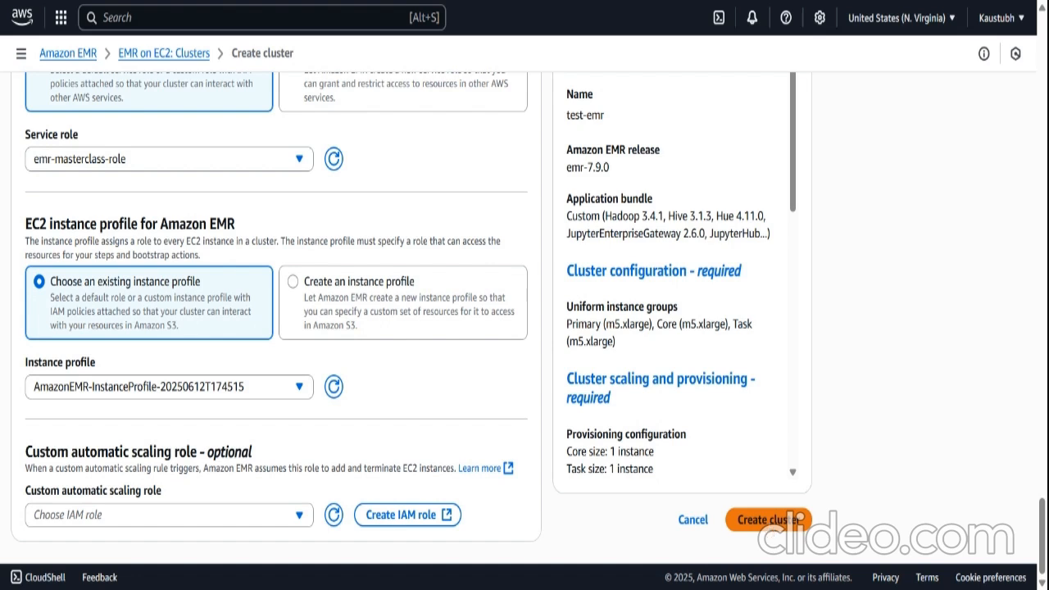
{"action": "left_click", "coordinate": [770, 520]}
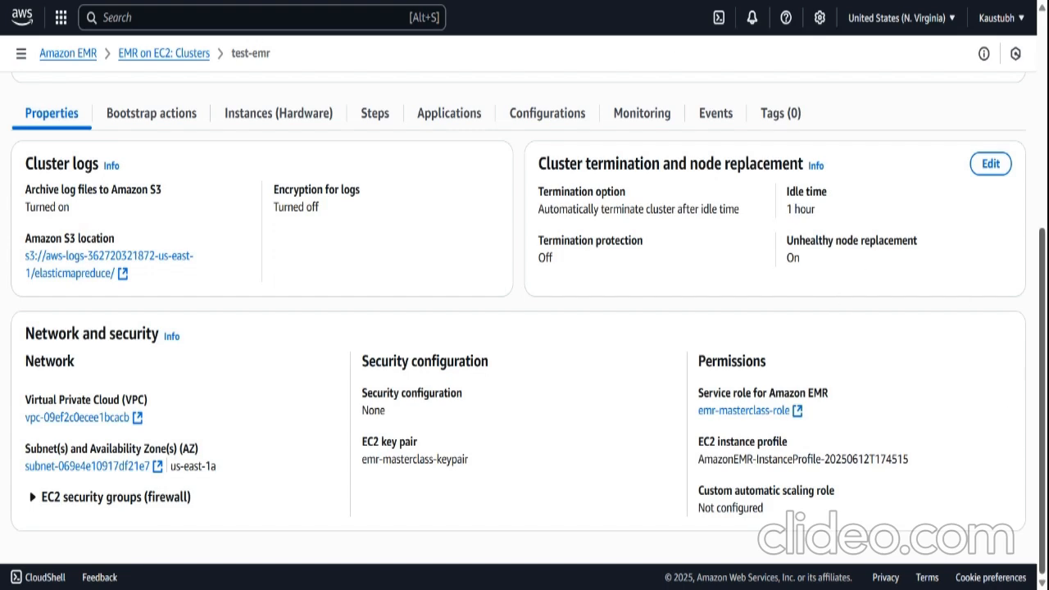
{"action": "left_click_drag", "start_coordinate": [1044, 309], "coordinate": [1044, 98]}
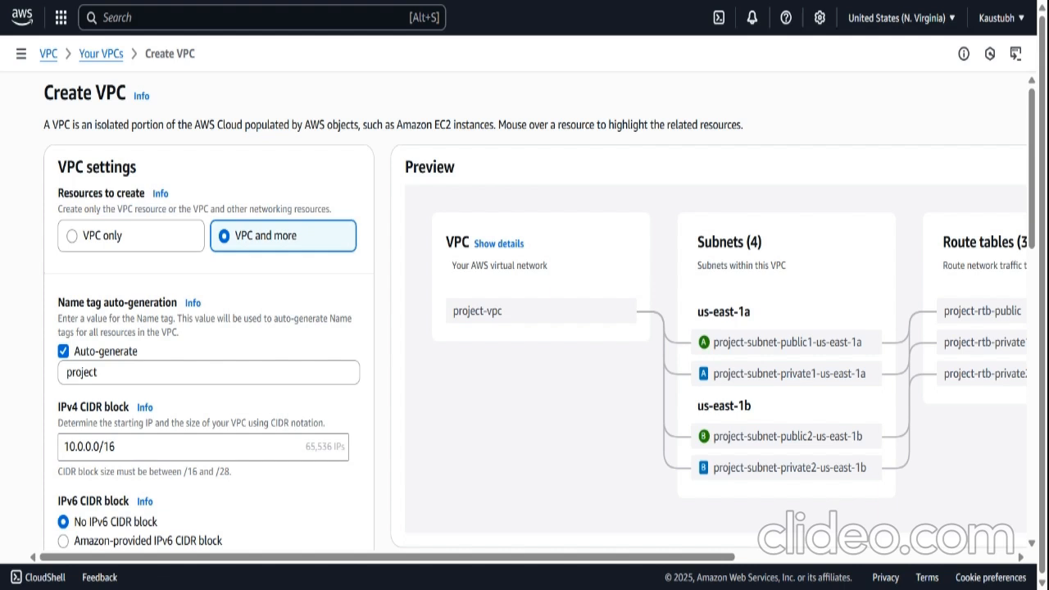
Step: Go to the VPC service from Console Home and open the form for creating a new VPC
{"action": "left_click", "coordinate": [23, 19]}
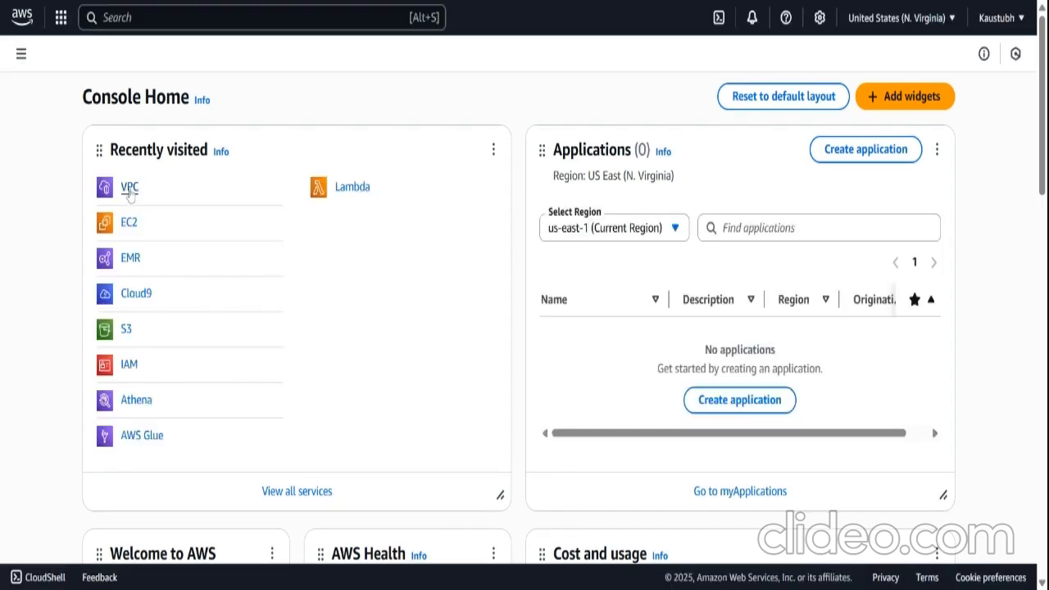
{"action": "left_click", "coordinate": [129, 189]}
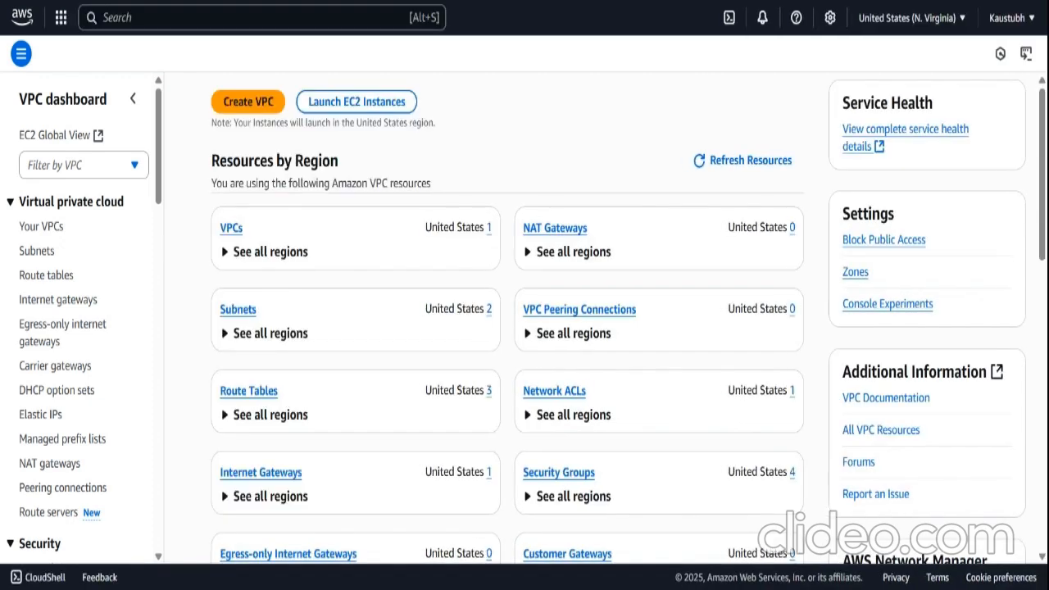
{"action": "left_click", "coordinate": [250, 104]}
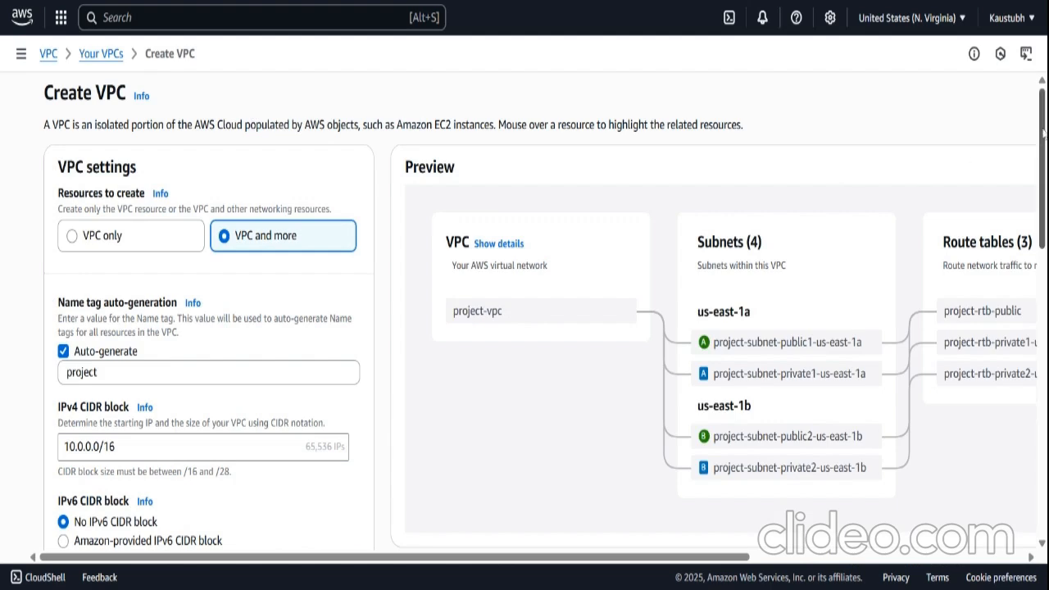
Step: Compare the settings offered by the VPC only and VPC and more resource options
{"action": "scroll", "coordinate": [1044, 133], "scroll_direction": "down", "scroll_amount": 1}
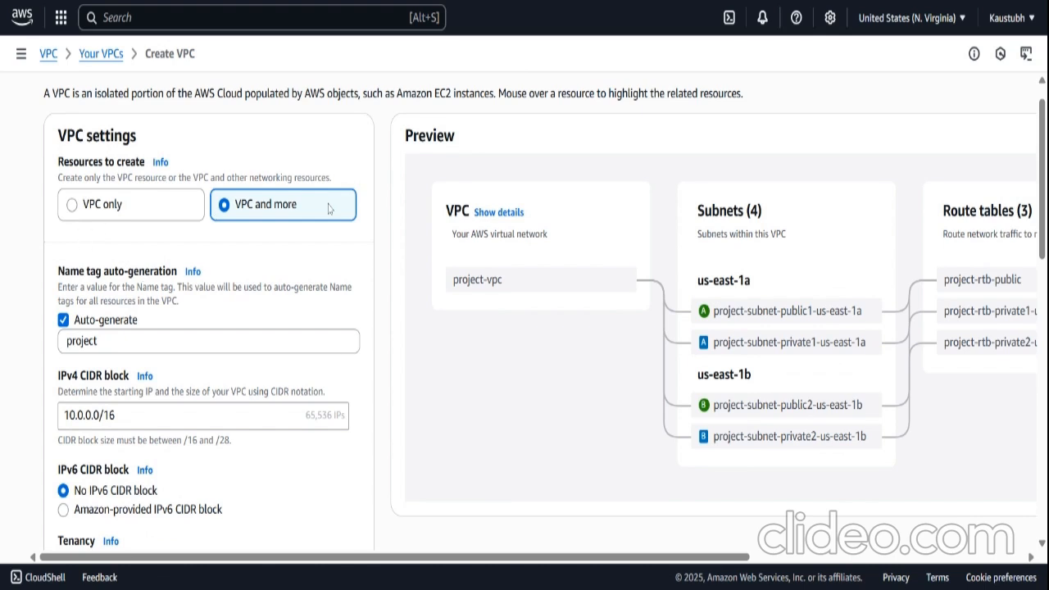
{"action": "left_click", "coordinate": [185, 210]}
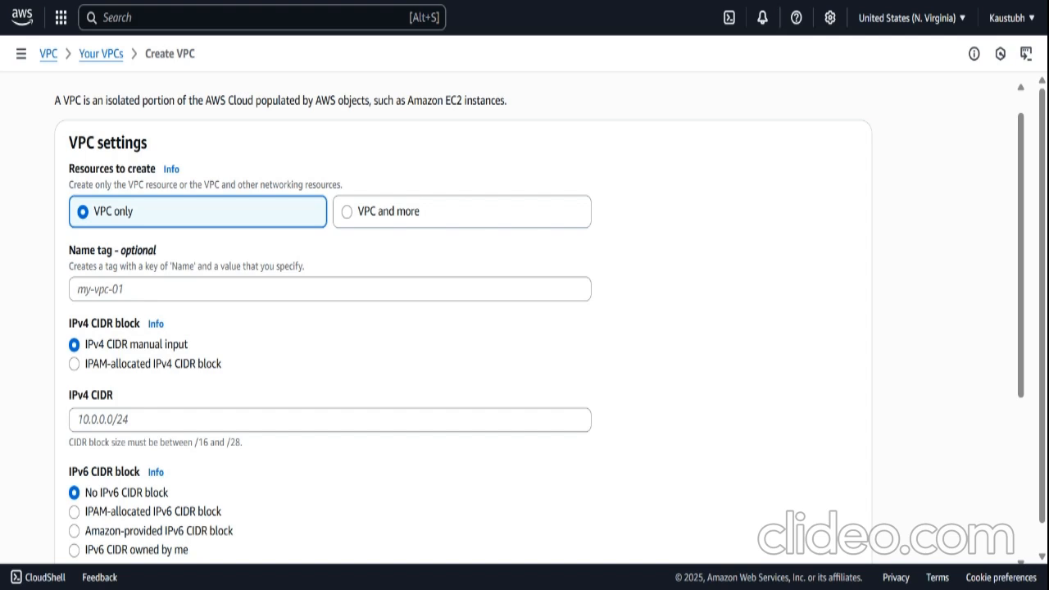
{"action": "left_click", "coordinate": [349, 222]}
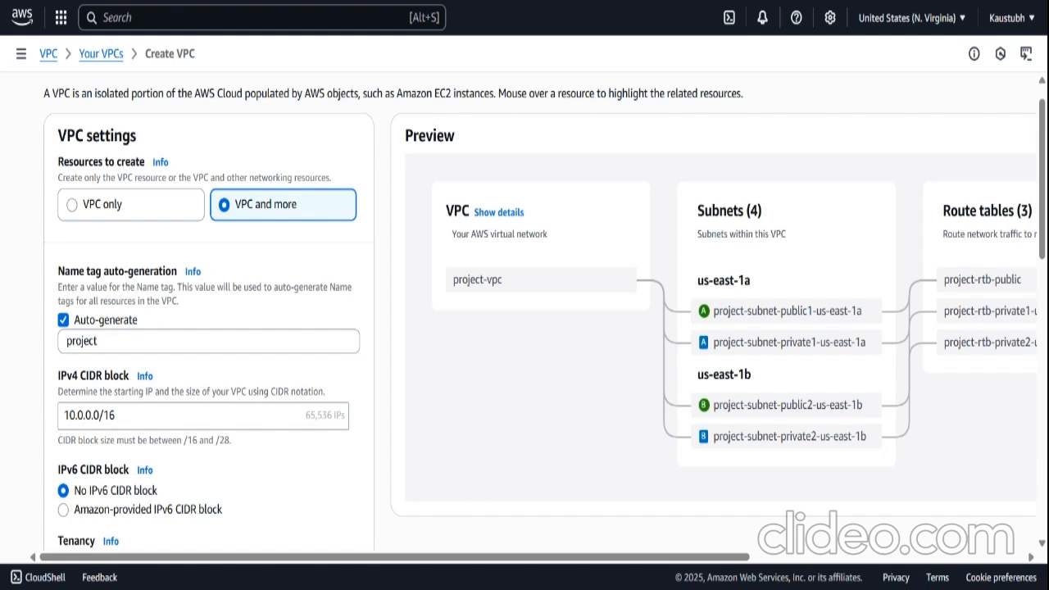
Step: Set the auto-generated name tag for the VPC resources to test-vpc, keeping auto-generation enabled
{"action": "left_click", "coordinate": [63, 320]}
{"action": "left_click", "coordinate": [64, 321]}
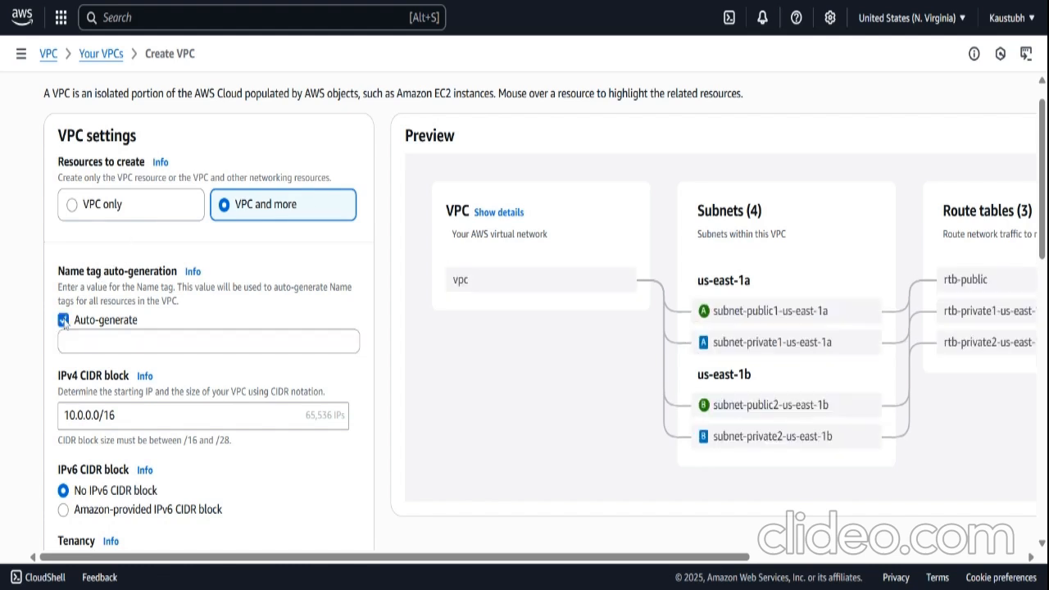
{"action": "left_click", "coordinate": [63, 321]}
{"action": "left_click", "coordinate": [63, 320]}
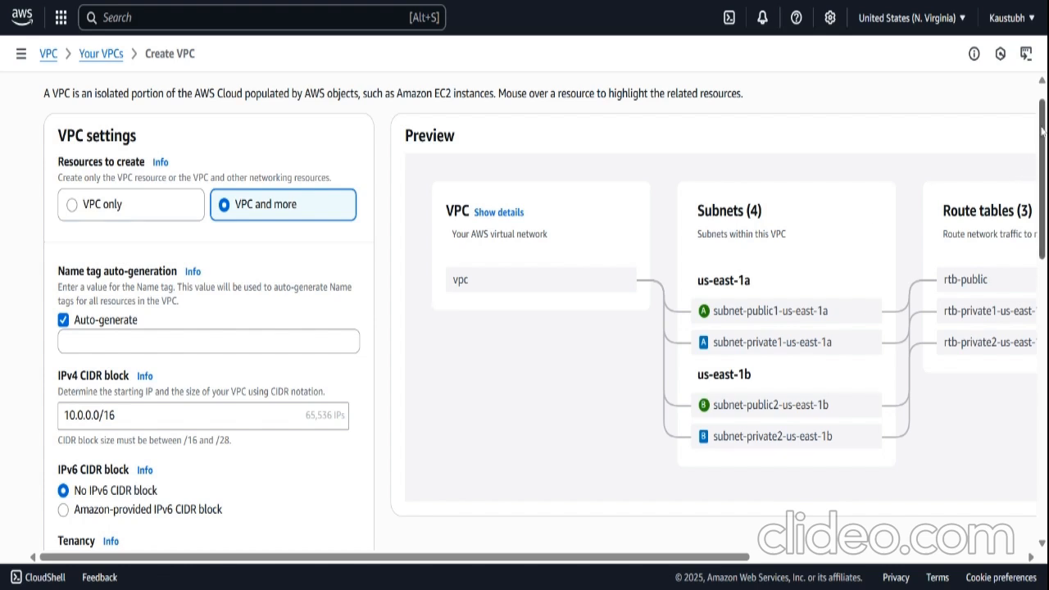
{"action": "scroll", "coordinate": [1041, 131], "scroll_direction": "down", "scroll_amount": 1}
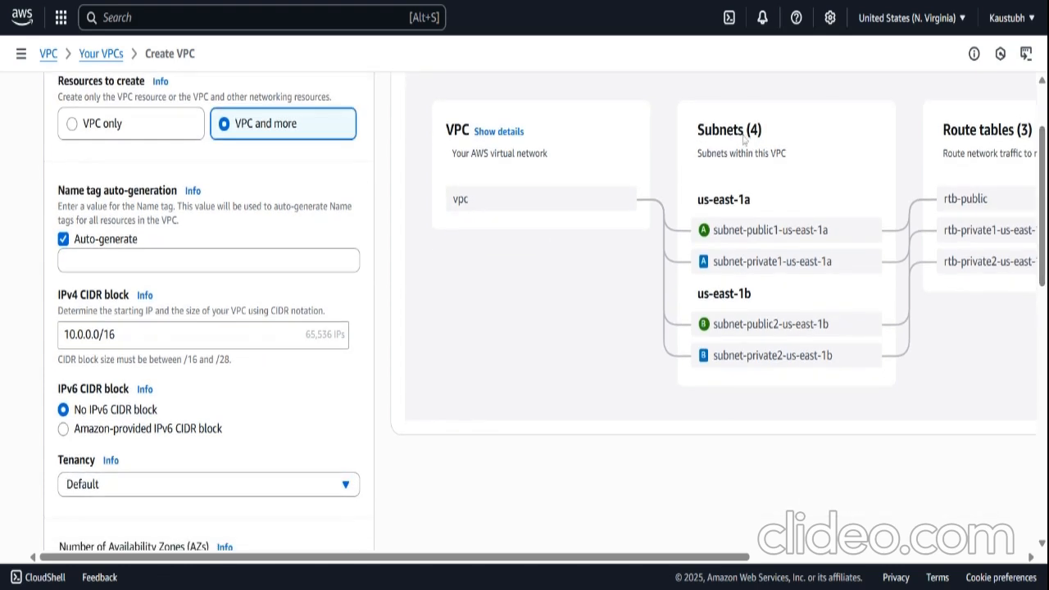
{"action": "left_click", "coordinate": [209, 261]}
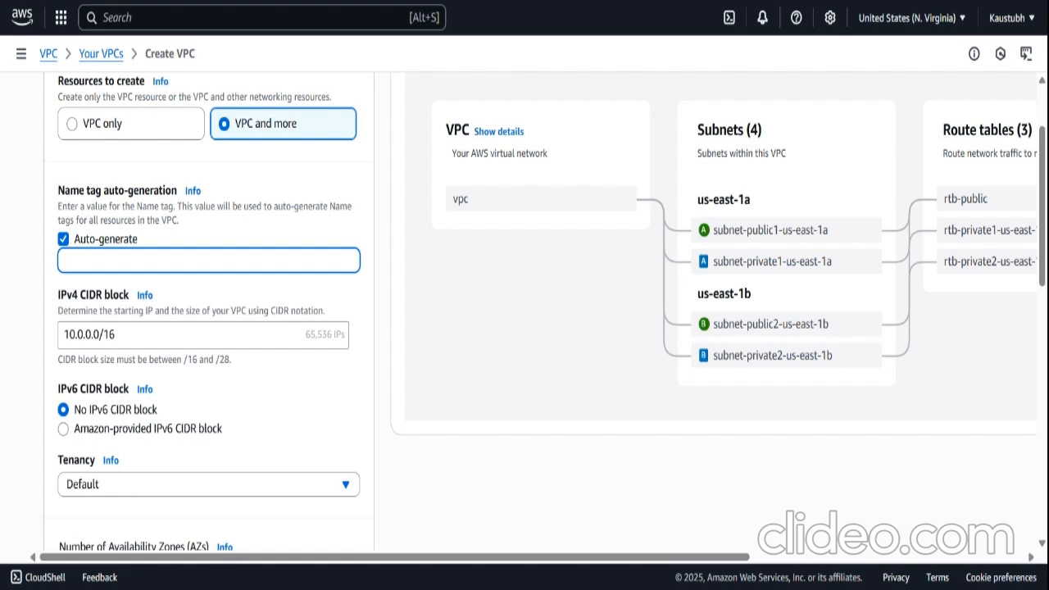
{"action": "type", "text": "test"}
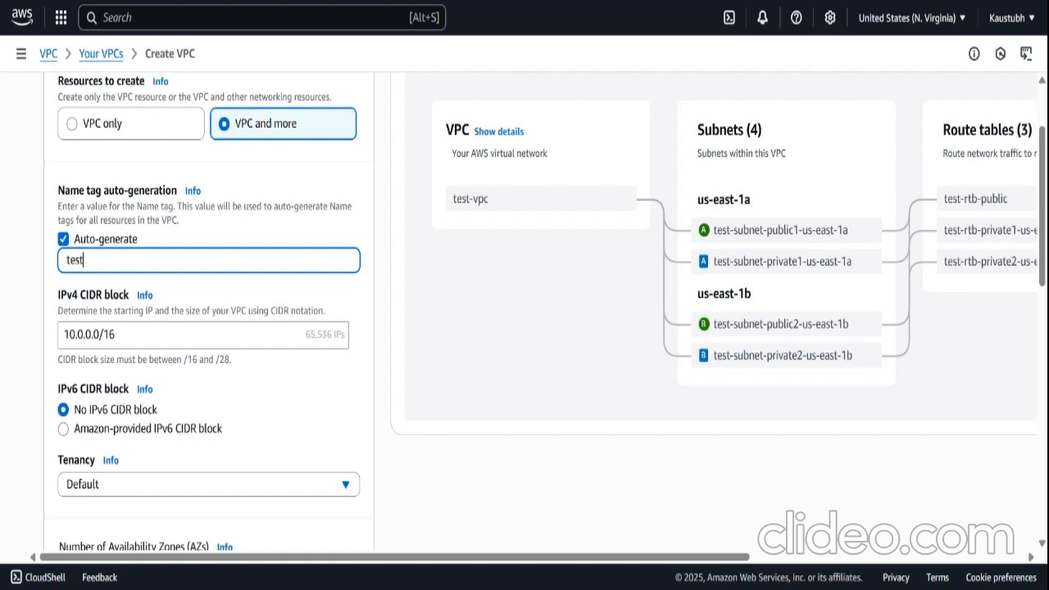
{"action": "type", "text": "-vpc"}
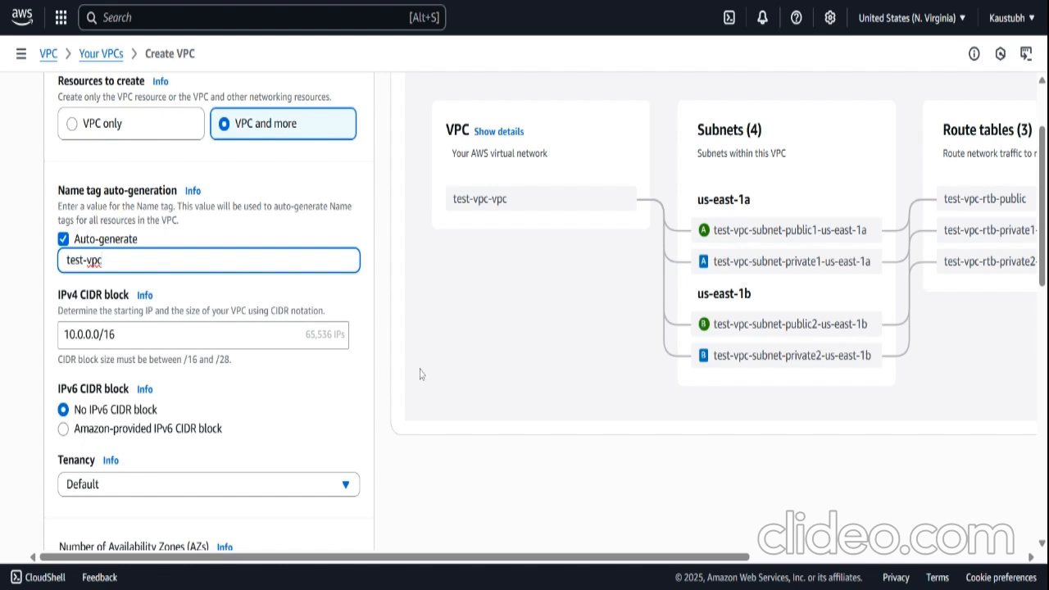
{"action": "left_click", "coordinate": [385, 397]}
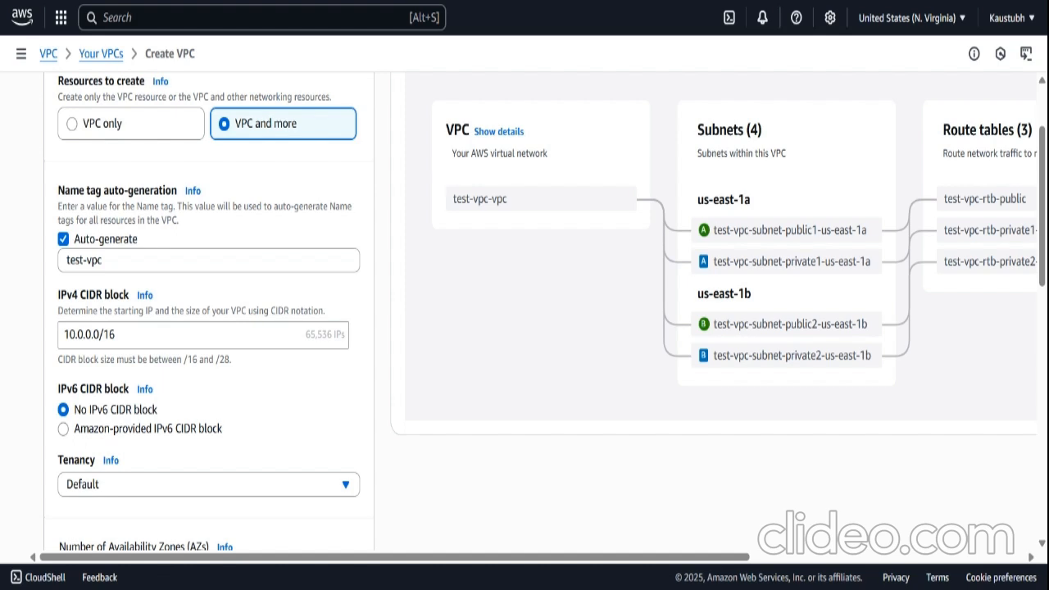
{"action": "left_click_drag", "start_coordinate": [1044, 272], "coordinate": [1044, 300]}
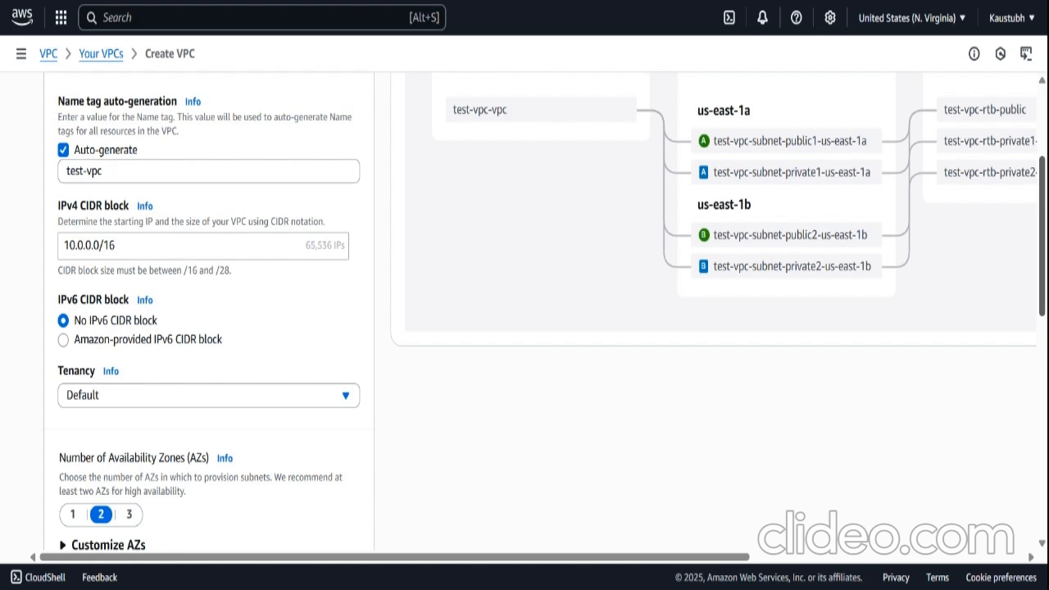
Step: Create the test-vpc resources with the remaining settings left at their defaults and view the new VPC's details page
{"action": "left_click_drag", "start_coordinate": [1044, 290], "coordinate": [1044, 510]}
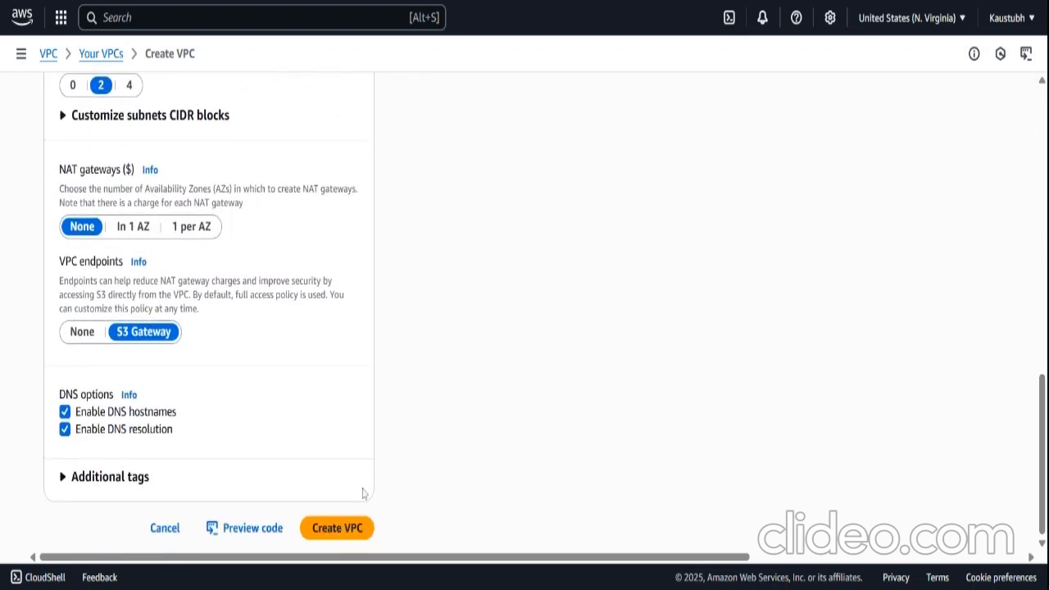
{"action": "left_click", "coordinate": [345, 534]}
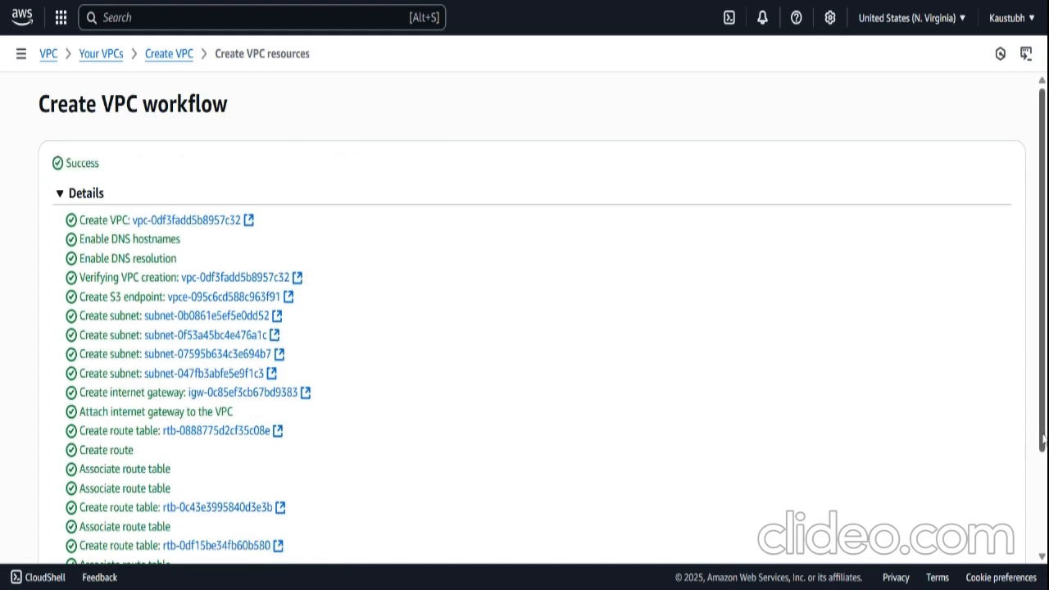
{"action": "scroll", "coordinate": [963, 421], "scroll_direction": "down", "scroll_amount": 2}
{"action": "scroll", "coordinate": [988, 491], "scroll_direction": "down", "scroll_amount": 1}
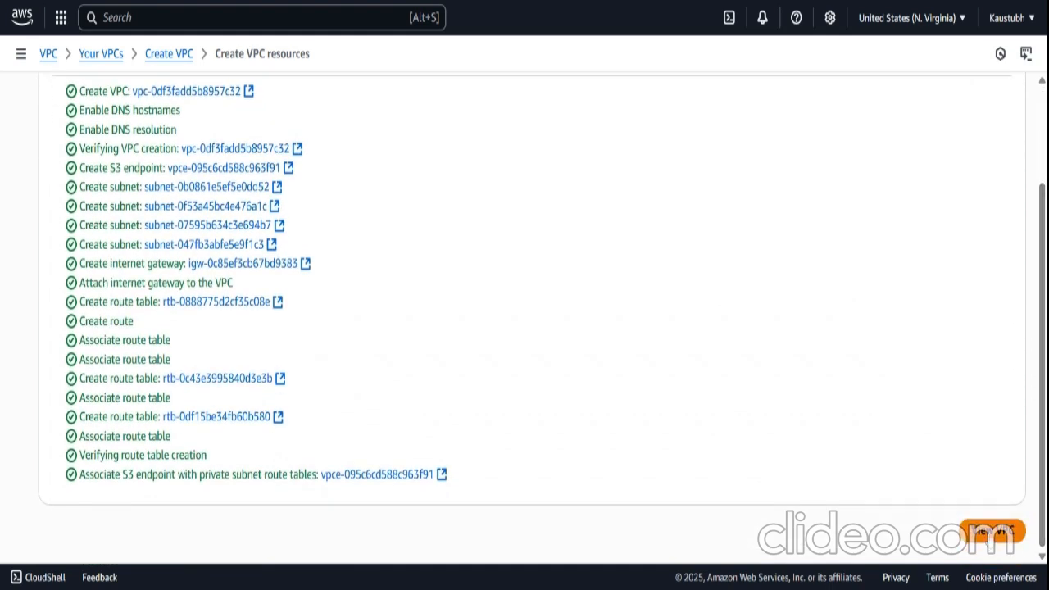
{"action": "left_click", "coordinate": [988, 532]}
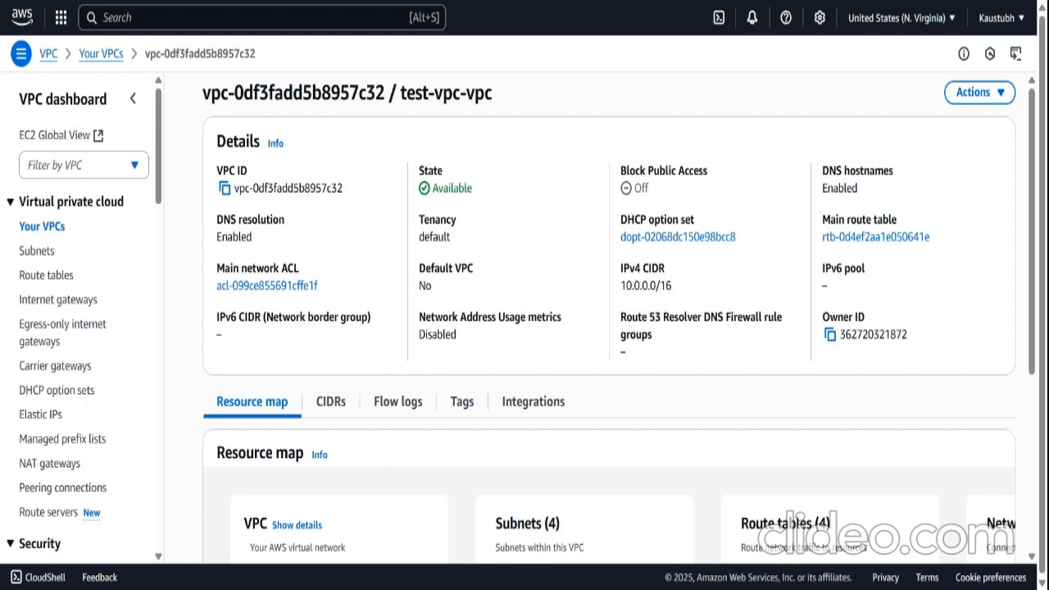
Step: Go to the EMR service and open the form for creating a new EMR on EC2 cluster
{"action": "key", "text": "alt+s"}
{"action": "type", "text": "emr"}
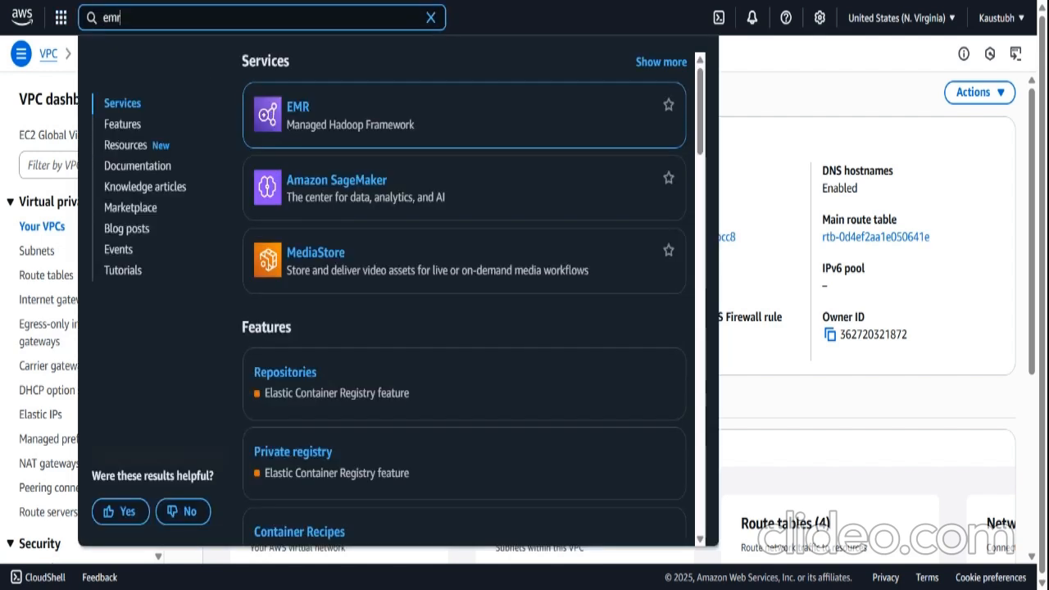
{"action": "left_click", "coordinate": [273, 115]}
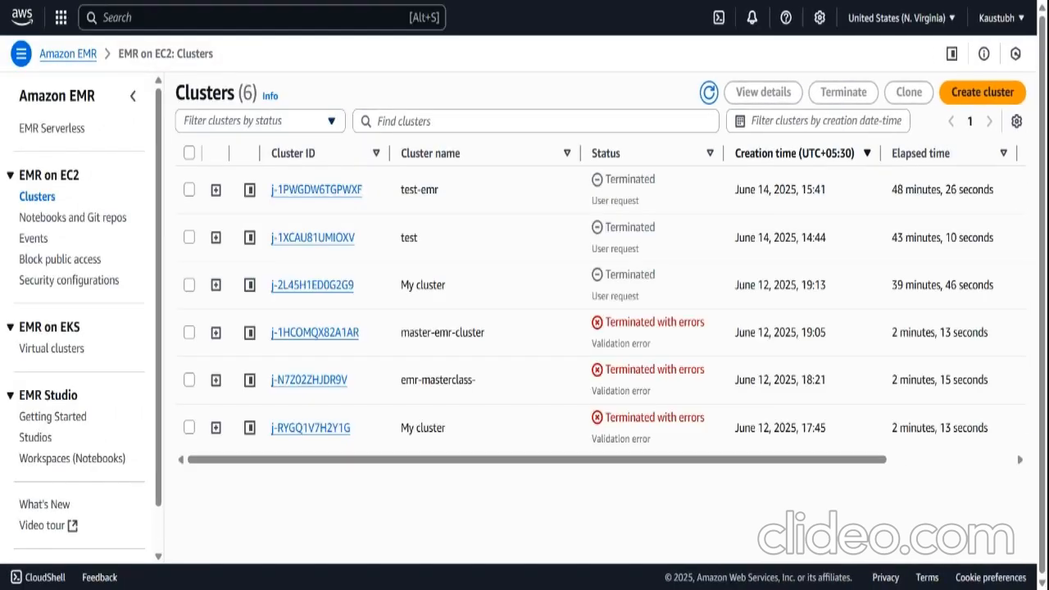
{"action": "left_click", "coordinate": [981, 93]}
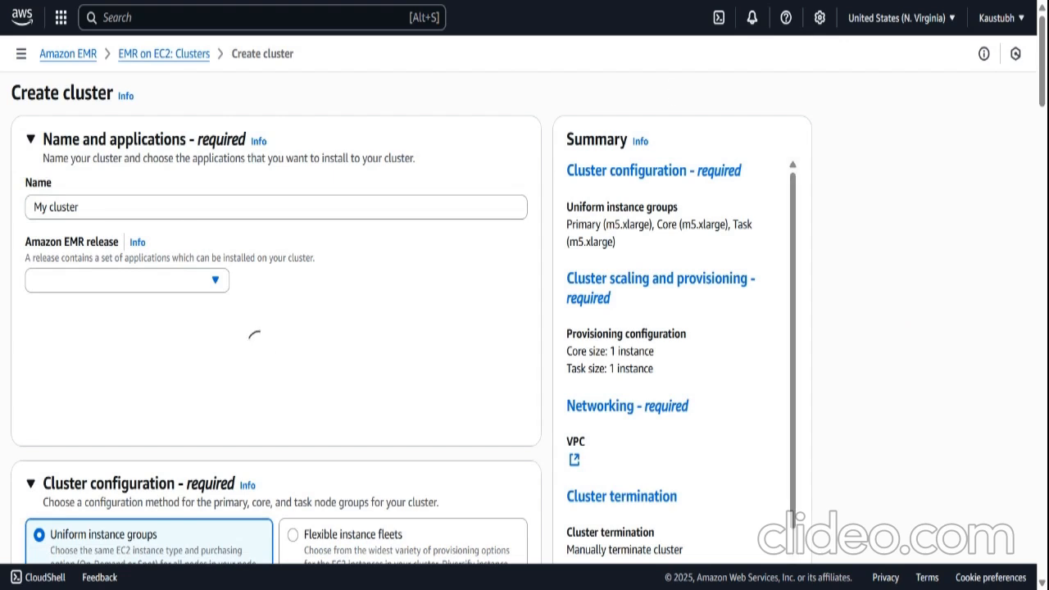
Step: Name the new cluster My-test-cluster
{"action": "left_click", "coordinate": [98, 207]}
{"action": "key", "text": "BackSpace"}
{"action": "key", "text": "BackSpace"}
{"action": "key", "text": "BackSpace"}
{"action": "key", "text": "BackSpace"}
{"action": "key", "text": "BackSpace"}
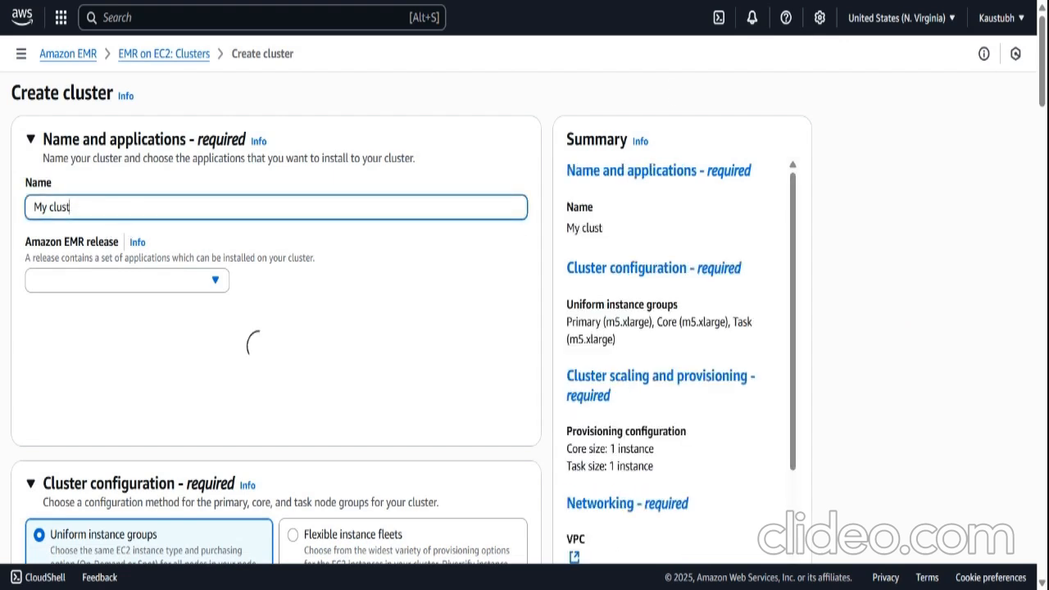
{"action": "key", "text": "BackSpace"}
{"action": "key", "text": "BackSpace"}
{"action": "key", "text": "BackSpace"}
{"action": "type", "text": "-test-cluster"}
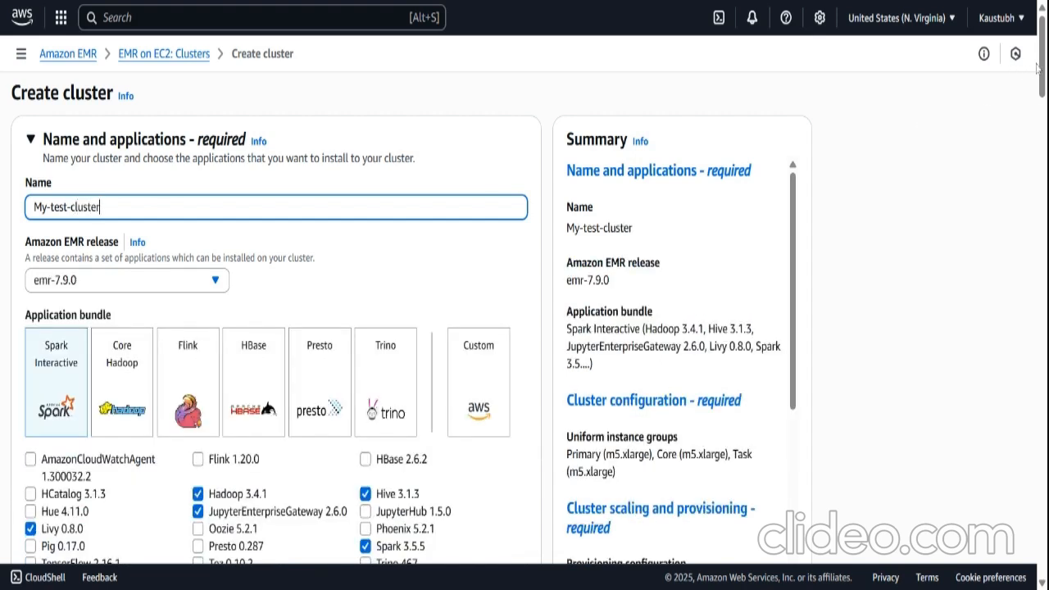
Step: Choose the Custom application bundle and add JupyterEnterpriseGateway 2.6.0, Tez 0.10.2, JupyterHub 1.5.0 and Spark 3.5.5 to it
{"action": "scroll", "coordinate": [1043, 68], "scroll_direction": "down", "scroll_amount": 3}
{"action": "scroll", "coordinate": [1043, 82], "scroll_direction": "up", "scroll_amount": 2}
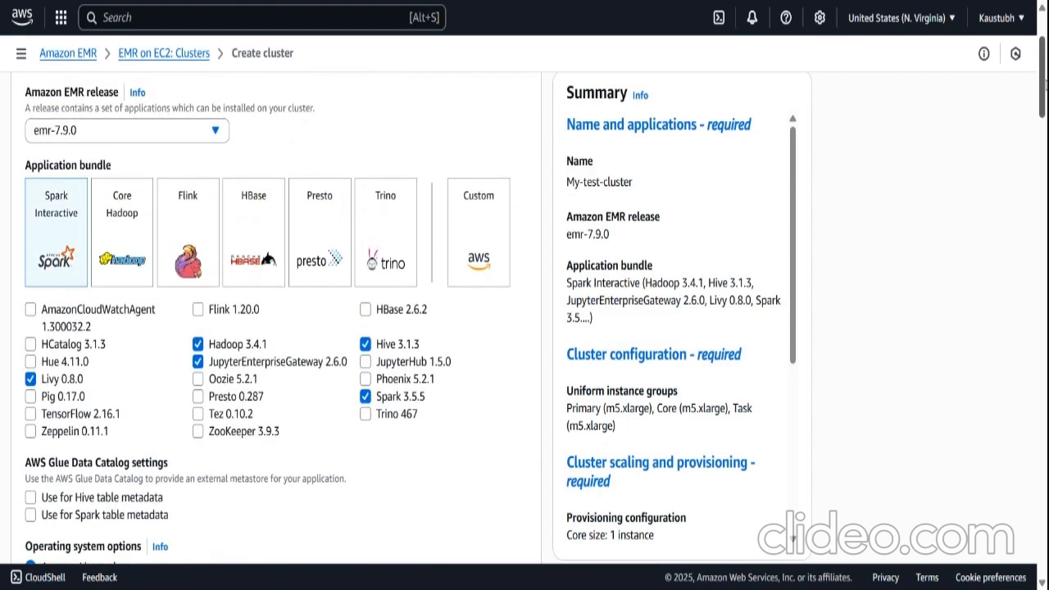
{"action": "left_click", "coordinate": [474, 219]}
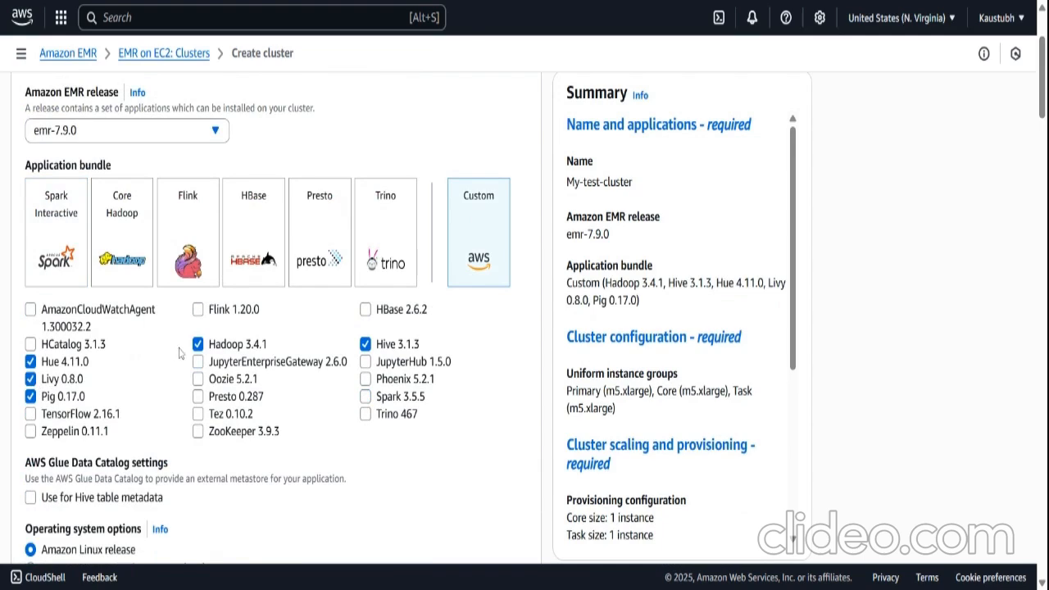
{"action": "left_click", "coordinate": [202, 364]}
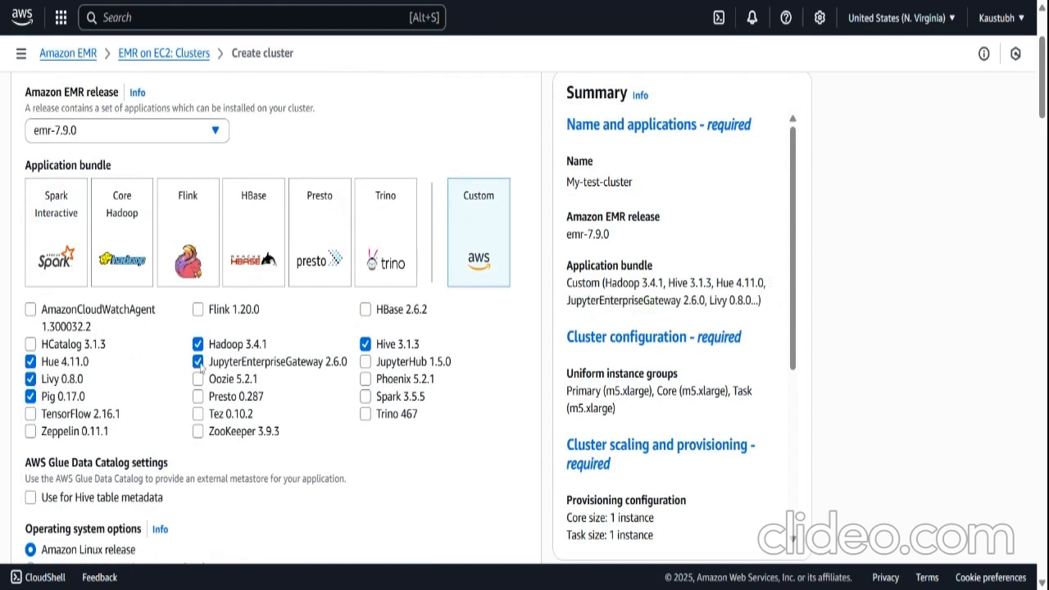
{"action": "left_click", "coordinate": [198, 414]}
{"action": "left_click", "coordinate": [366, 362]}
{"action": "left_click", "coordinate": [366, 397]}
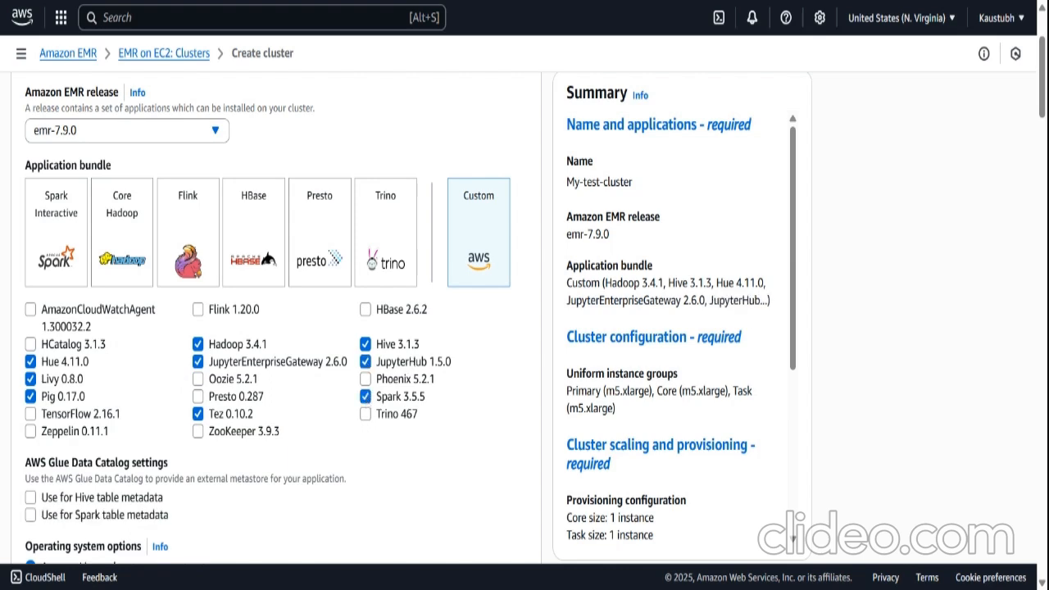
Step: Enable the AWS Glue Data Catalog for both Hive and Spark table metadata
{"action": "left_click_drag", "start_coordinate": [1044, 63], "coordinate": [1043, 102]}
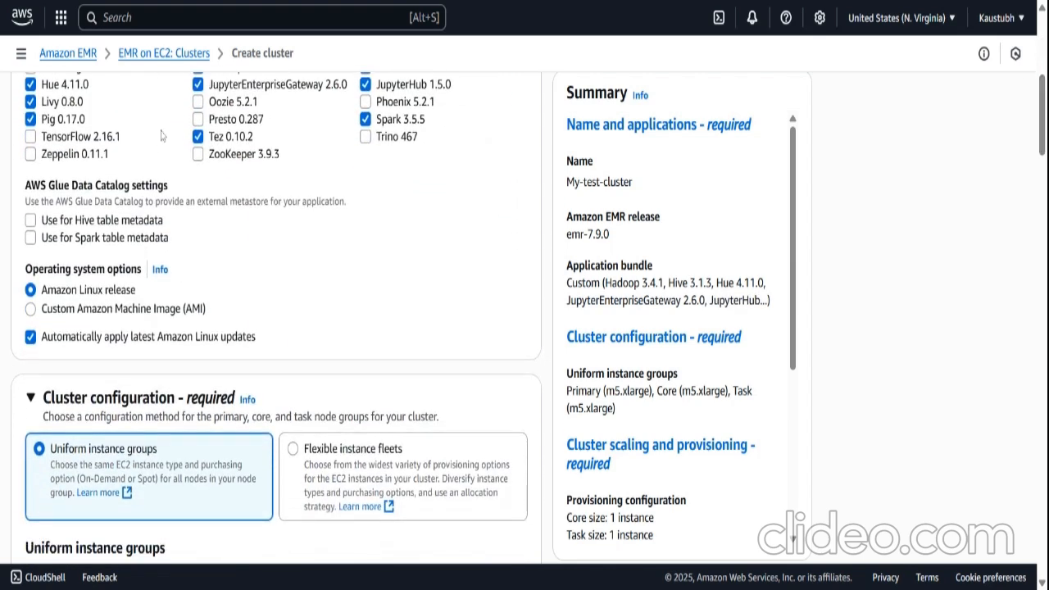
{"action": "left_click", "coordinate": [30, 221]}
{"action": "left_click", "coordinate": [31, 238]}
Step: Choose test-vpc-vpc as the cluster's virtual private cloud in the networking settings
{"action": "left_click_drag", "start_coordinate": [1041, 146], "coordinate": [1044, 377]}
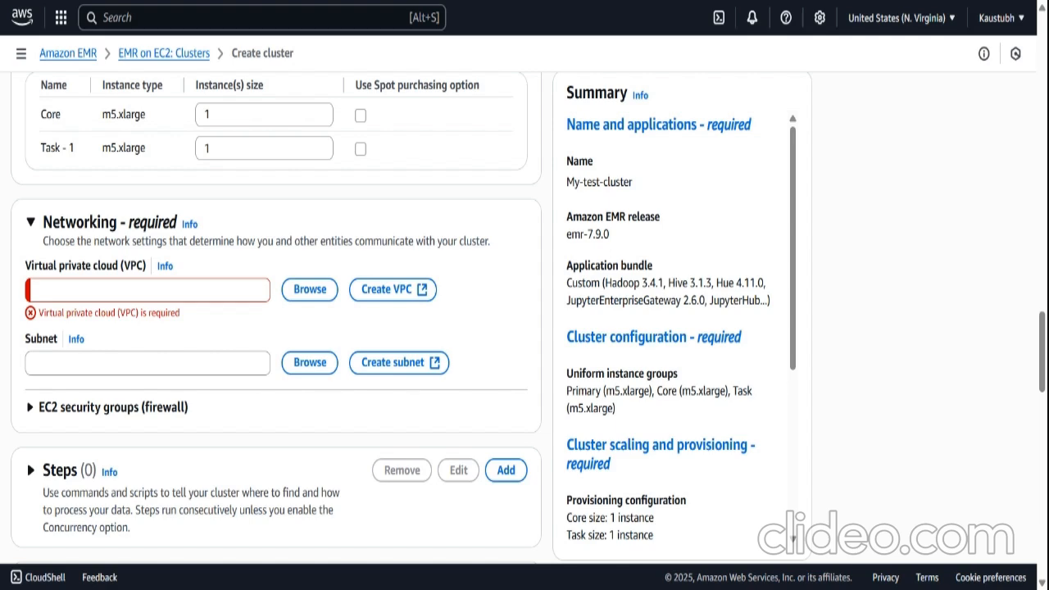
{"action": "left_click", "coordinate": [325, 300]}
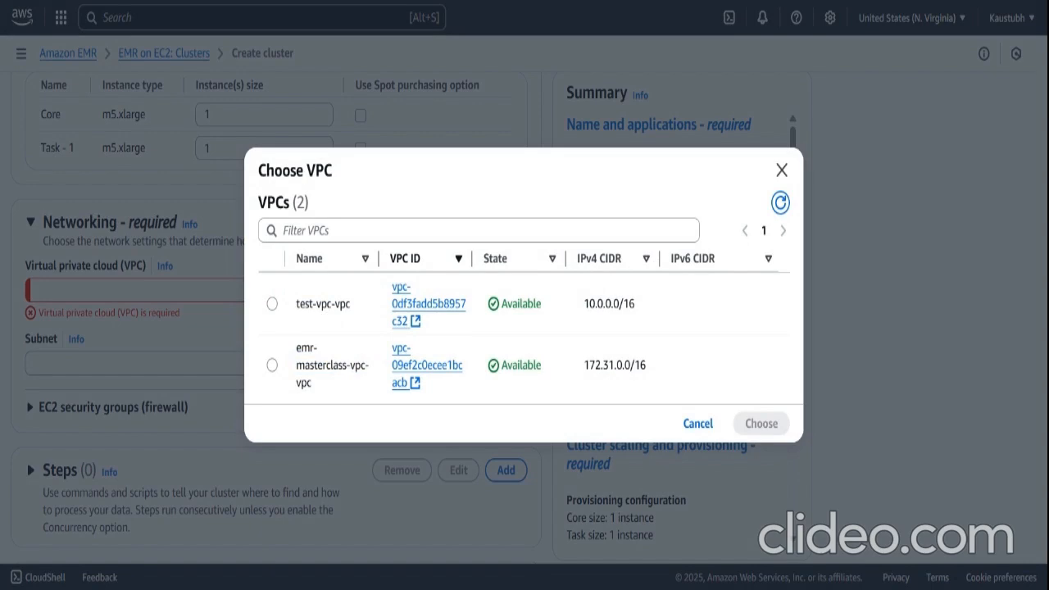
{"action": "left_click", "coordinate": [272, 305]}
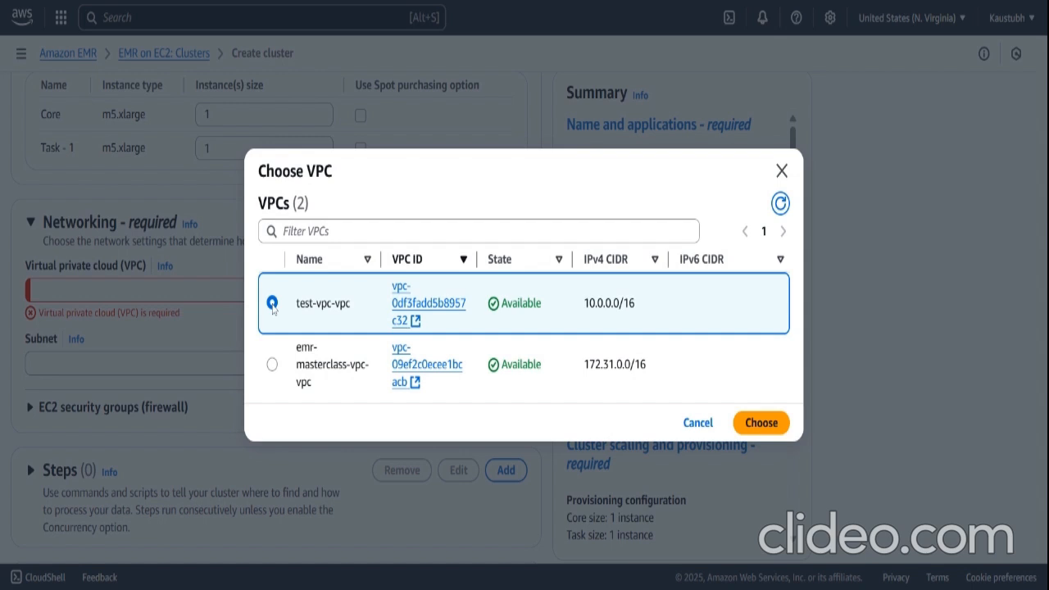
{"action": "left_click", "coordinate": [752, 426]}
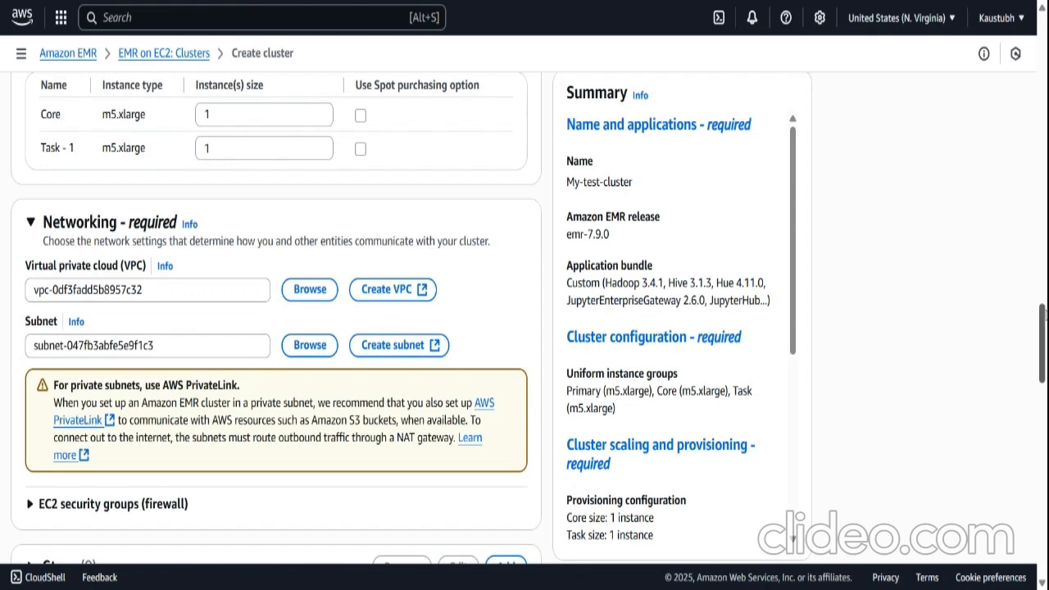
Step: Expand the EC2 security groups settings and review the groups for the primary, core and task nodes and service access
{"action": "left_click_drag", "start_coordinate": [1044, 314], "coordinate": [1044, 330]}
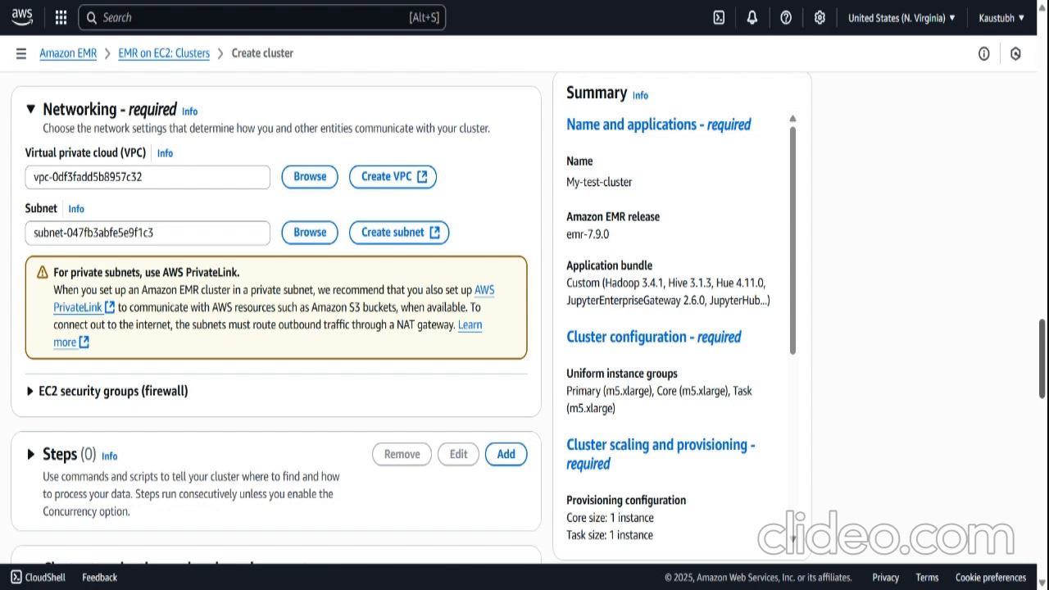
{"action": "left_click_drag", "start_coordinate": [1043, 336], "coordinate": [1043, 370]}
{"action": "left_click", "coordinate": [31, 170]}
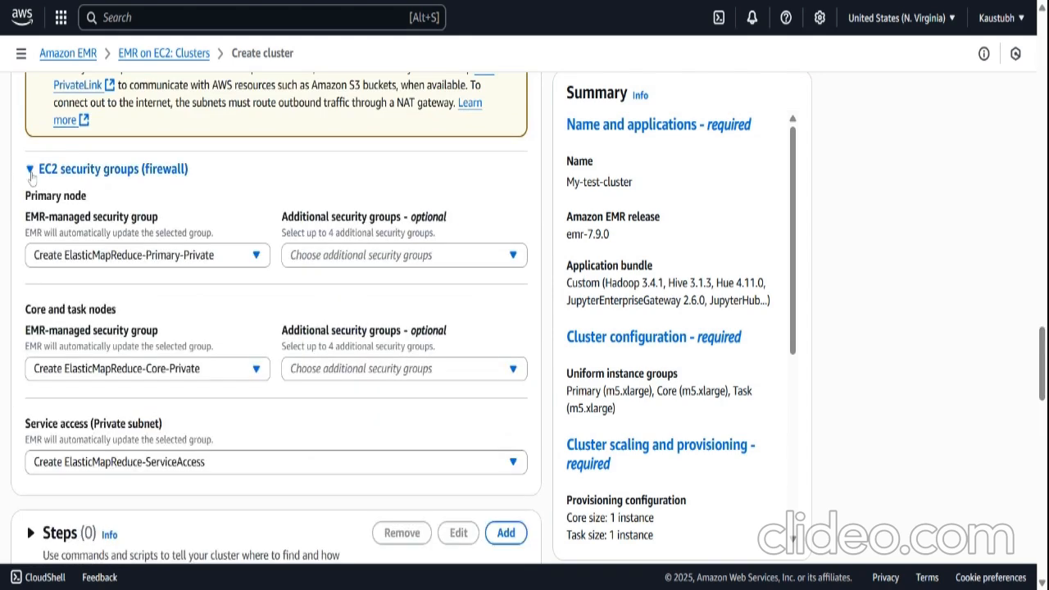
Step: Choose emr-masterclass-keypair as the Amazon EC2 key pair for SSH to the cluster
{"action": "left_click_drag", "start_coordinate": [1042, 377], "coordinate": [1043, 483]}
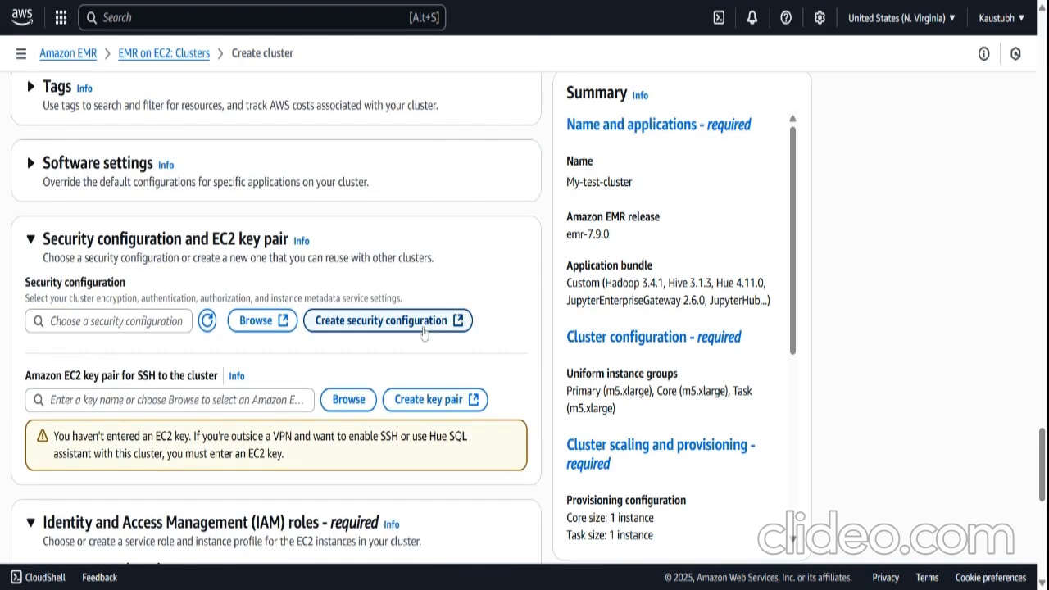
{"action": "left_click", "coordinate": [361, 400]}
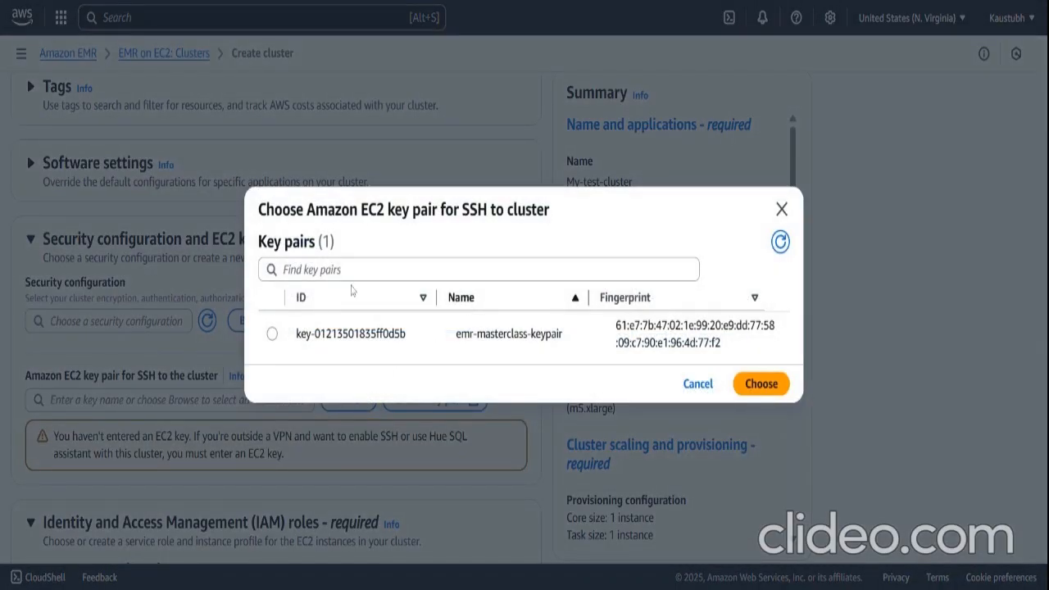
{"action": "left_click", "coordinate": [273, 334]}
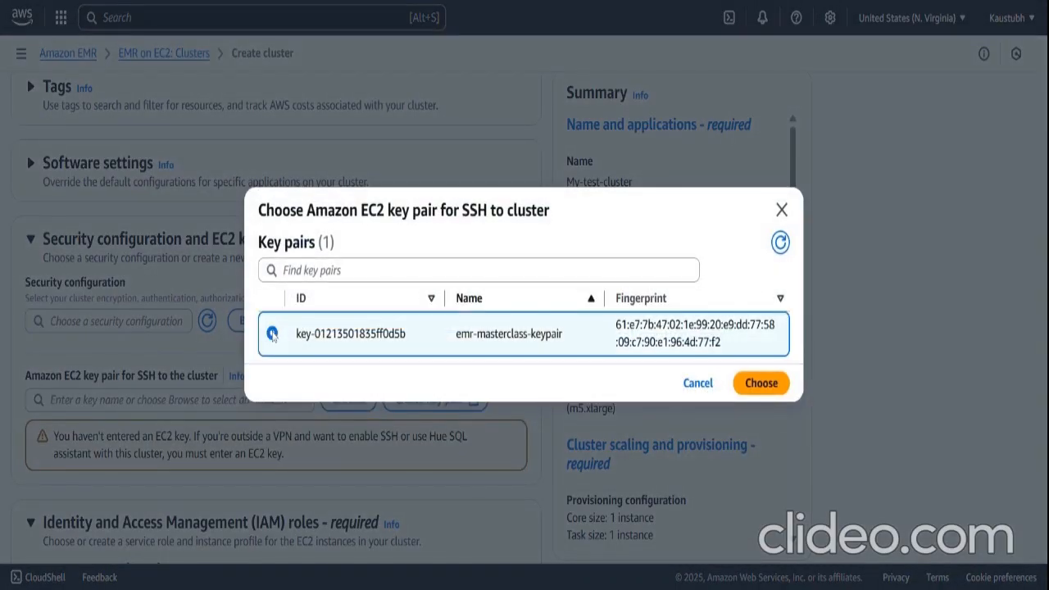
{"action": "left_click", "coordinate": [758, 383]}
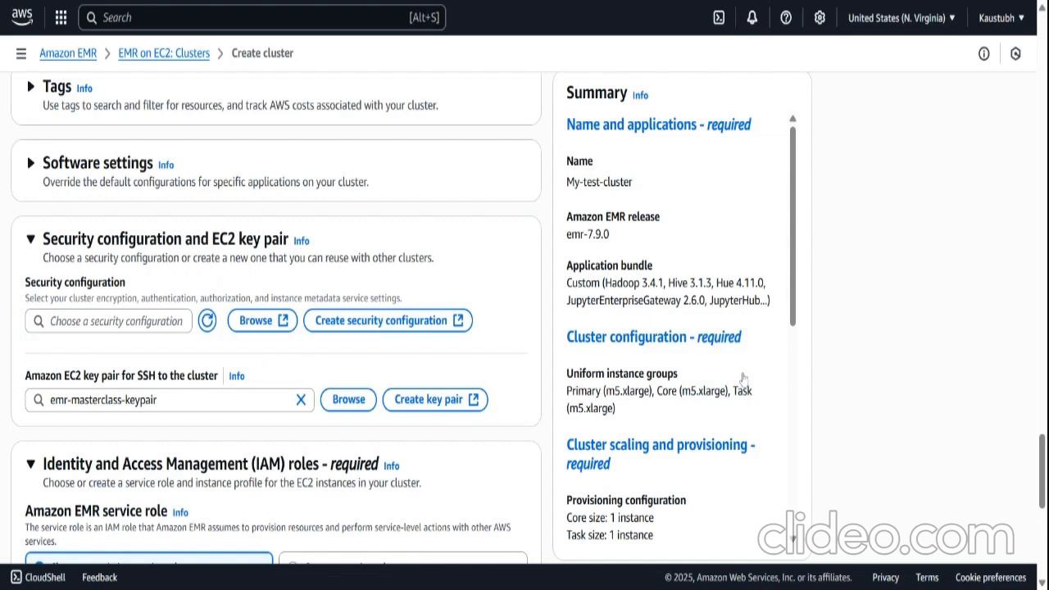
Step: Set the existing Amazon EMR service role to emr-masterclass-role
{"action": "left_click_drag", "start_coordinate": [1043, 481], "coordinate": [1043, 515]}
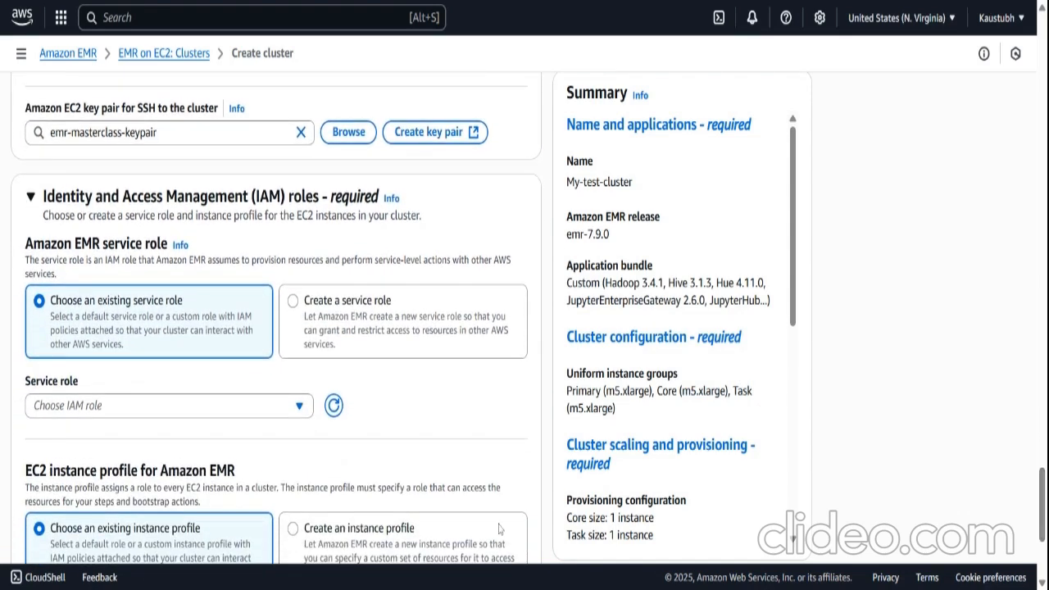
{"action": "left_click", "coordinate": [304, 408]}
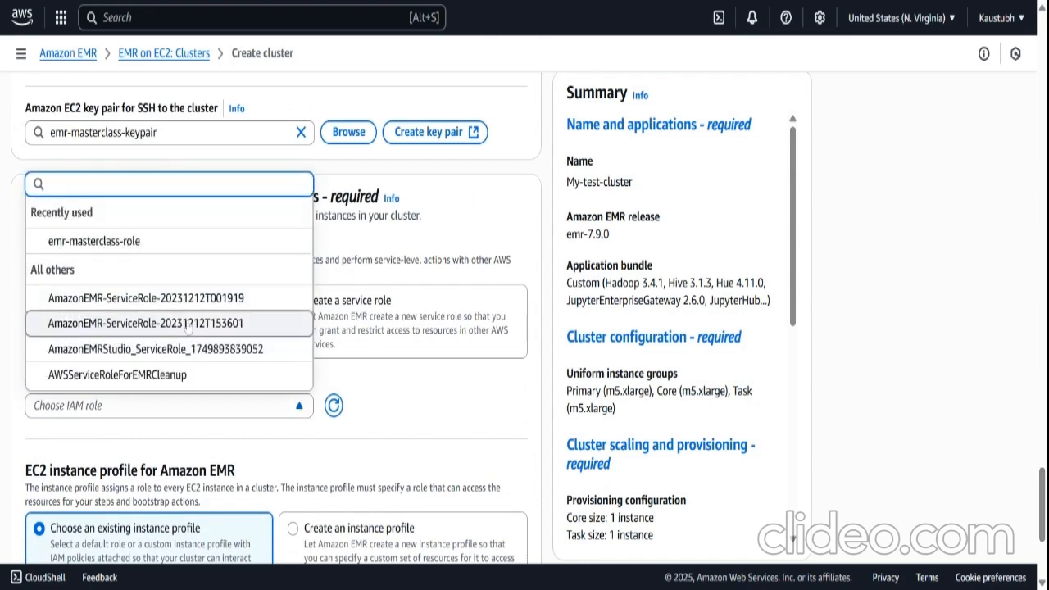
{"action": "left_click", "coordinate": [156, 241]}
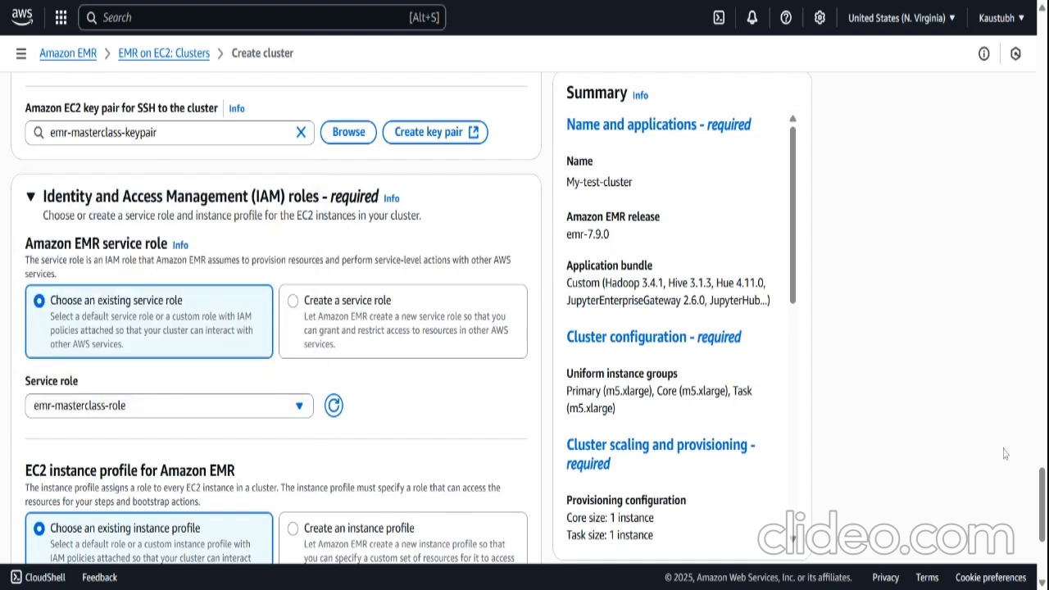
Step: Set the existing EC2 instance profile to AmazonEMR-InstanceProfile-20250612T174515
{"action": "left_click_drag", "start_coordinate": [1043, 486], "coordinate": [1043, 516]}
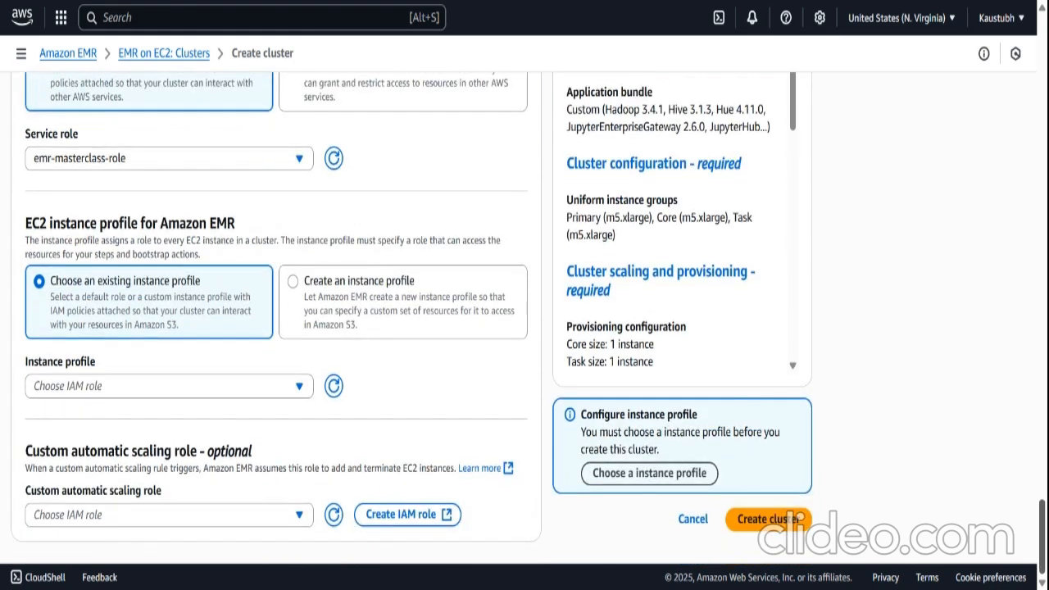
{"action": "left_click", "coordinate": [258, 389]}
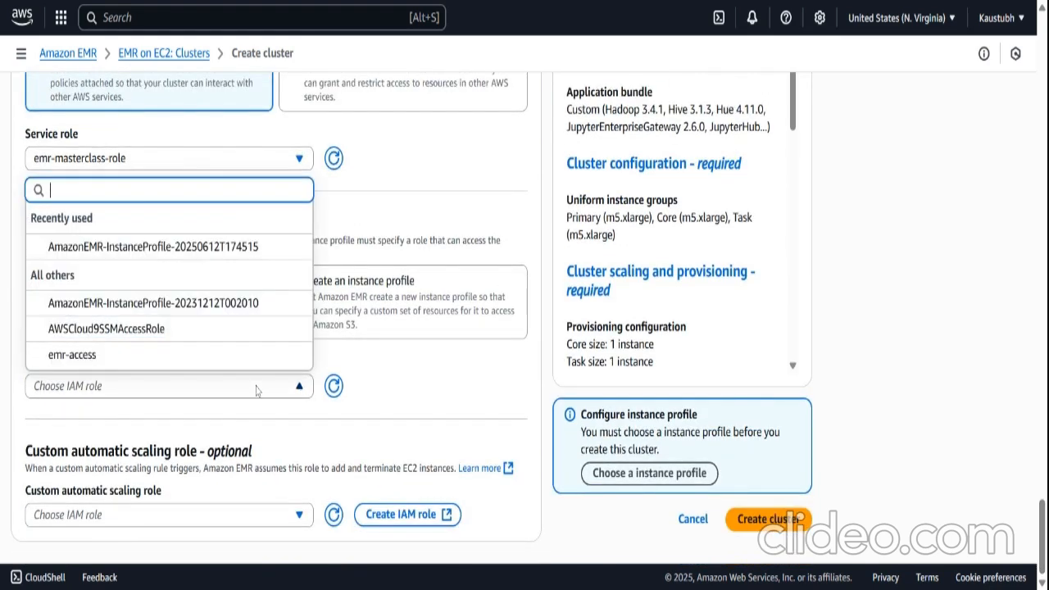
{"action": "left_click", "coordinate": [431, 386]}
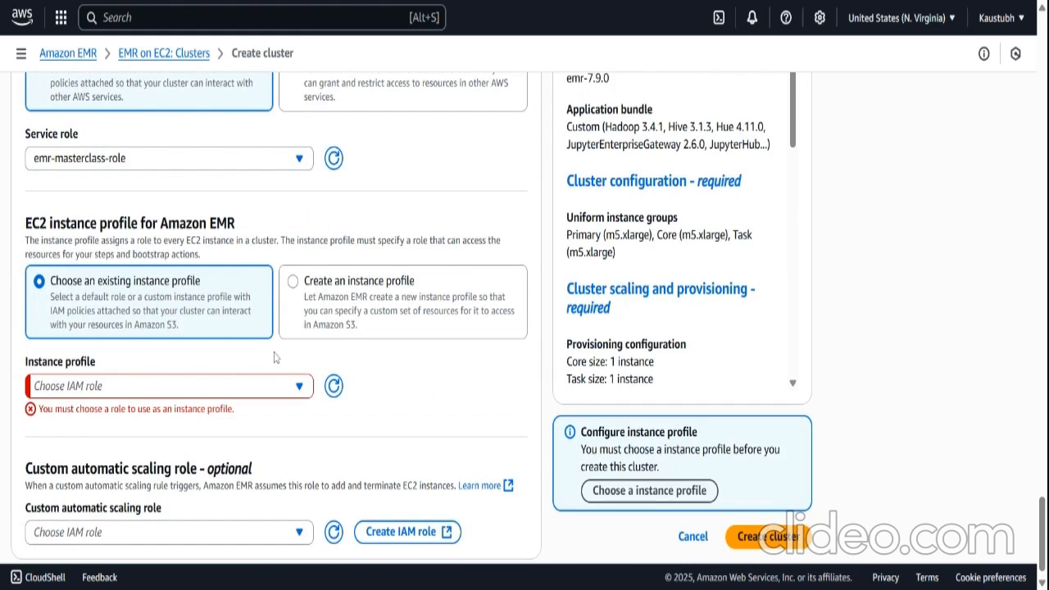
{"action": "left_click", "coordinate": [223, 383]}
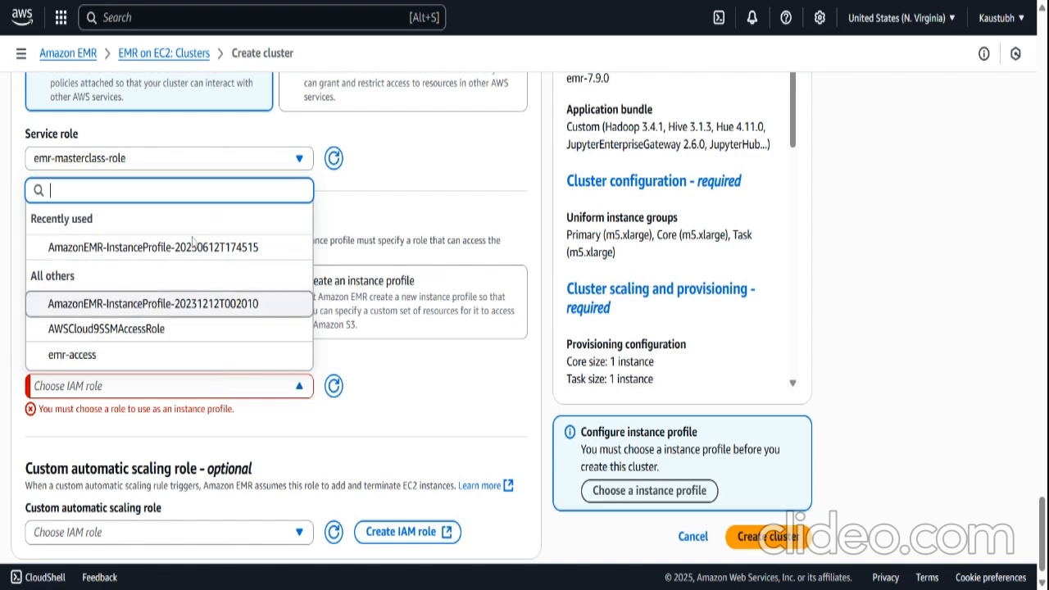
{"action": "left_click", "coordinate": [193, 249]}
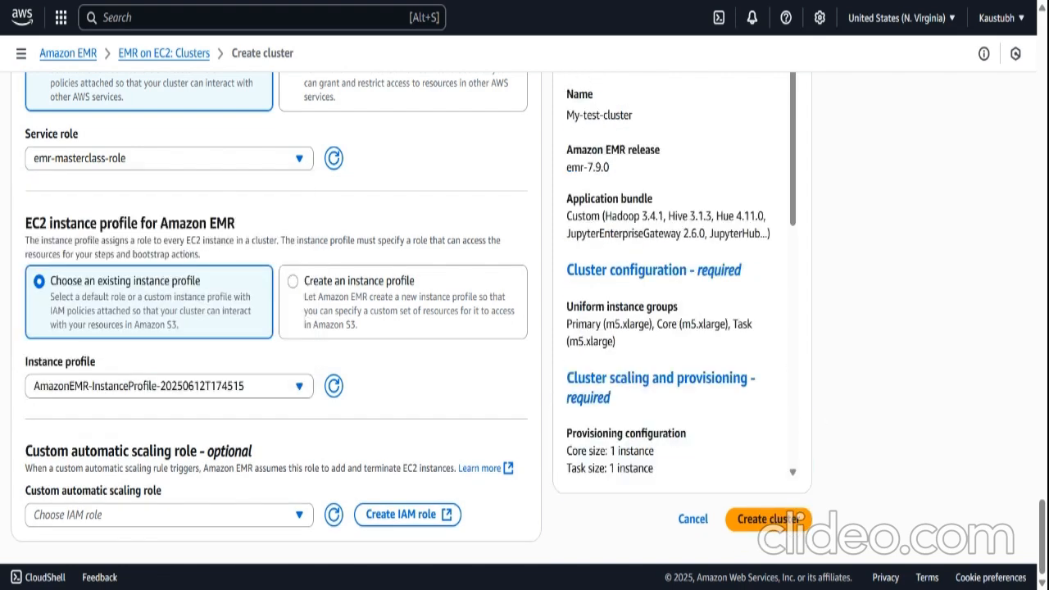
Step: Create My-test-cluster without a custom automatic scaling role, view its summary and dismiss the success notification
{"action": "left_click", "coordinate": [770, 519]}
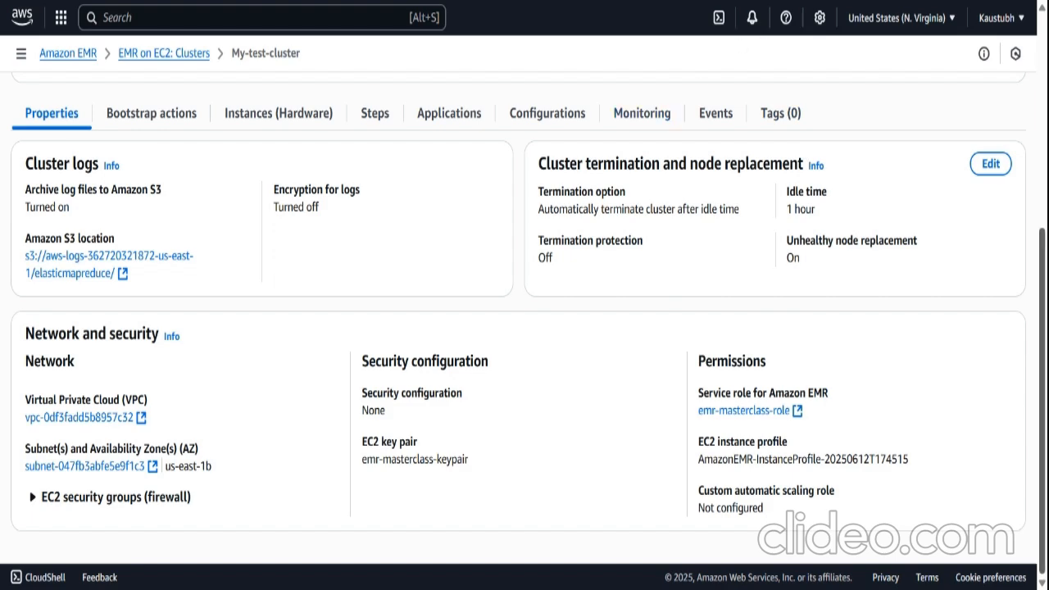
{"action": "left_click_drag", "start_coordinate": [1042, 259], "coordinate": [1043, 29]}
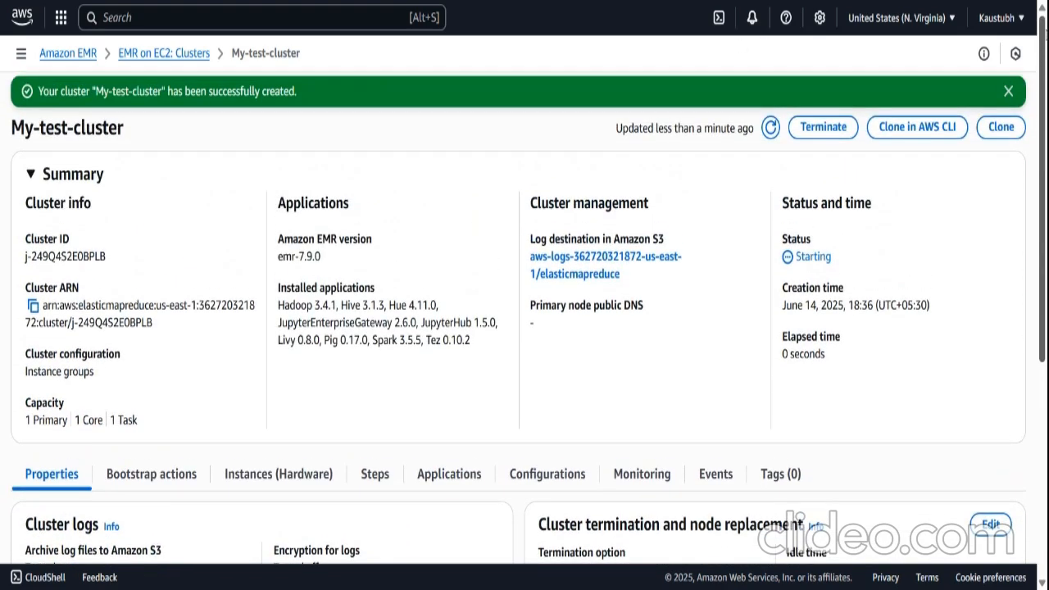
{"action": "left_click", "coordinate": [1009, 92]}
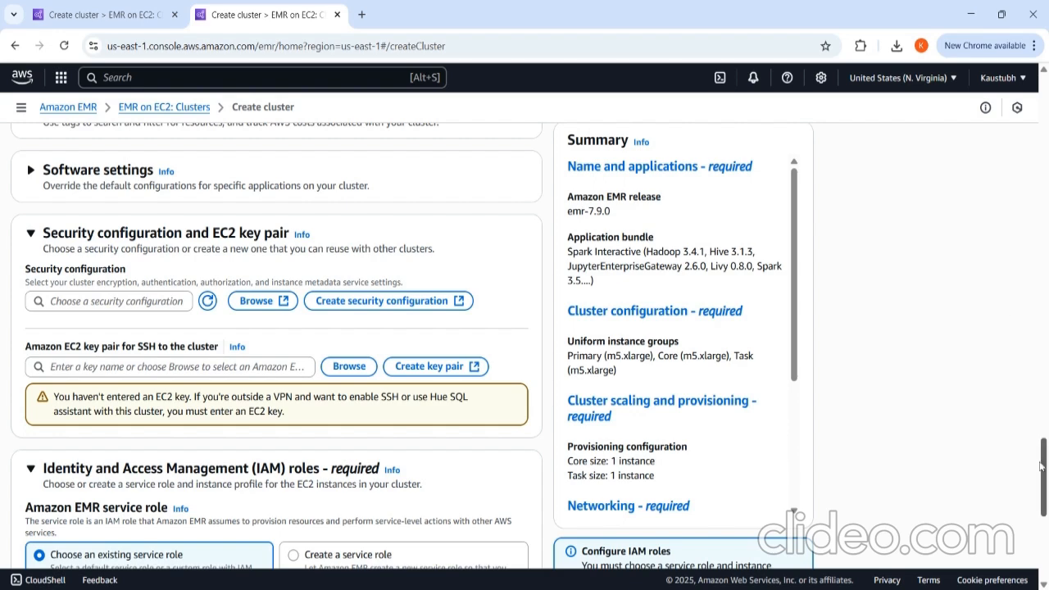
Step: View the existing EC2 key pairs available for SSH to the cluster without choosing one
{"action": "mouse_move", "coordinate": [1041, 467]}
{"action": "left_mouse_down"}
{"action": "mouse_move", "coordinate": [1037, 110]}
{"action": "mouse_move", "coordinate": [1046, 471]}
{"action": "left_mouse_up"}
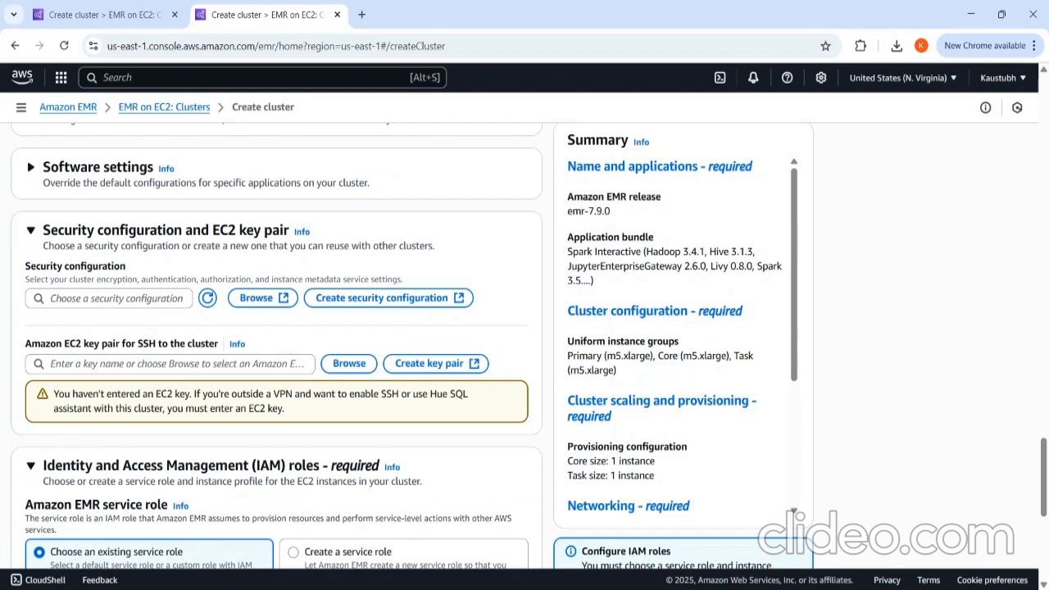
{"action": "left_click", "coordinate": [355, 369]}
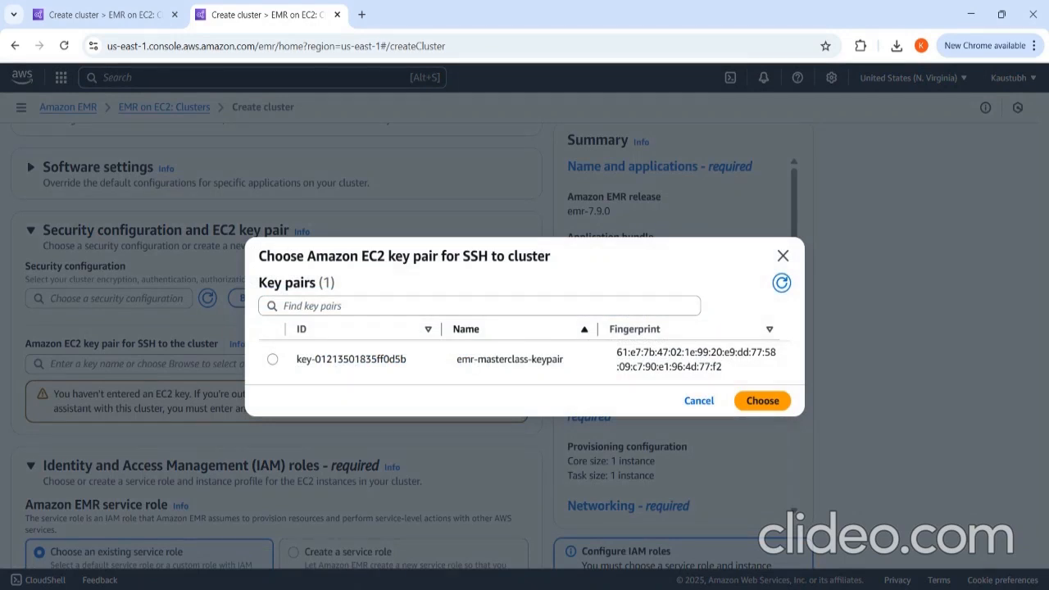
{"action": "left_click", "coordinate": [696, 401]}
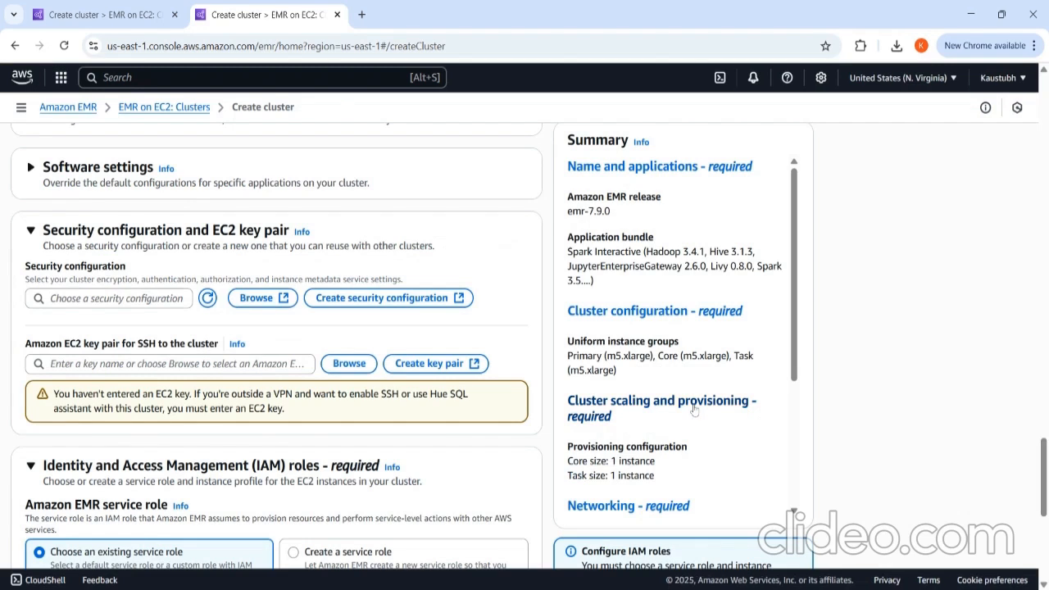
Step: Create an RSA EC2 key pair named test-key-pair with the private key file format .pem
{"action": "left_click", "coordinate": [419, 363]}
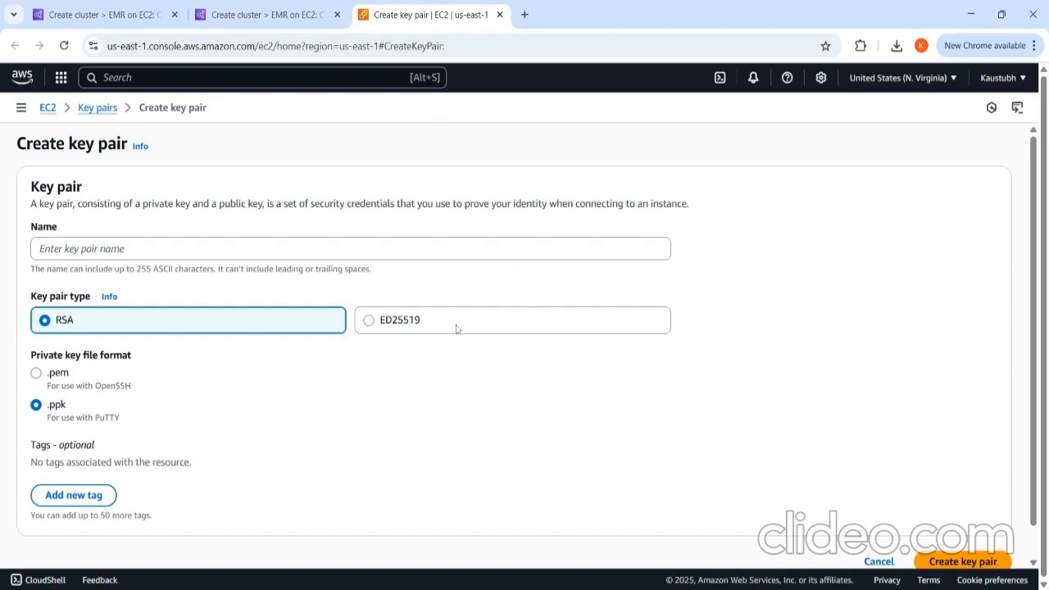
{"action": "left_click", "coordinate": [351, 249]}
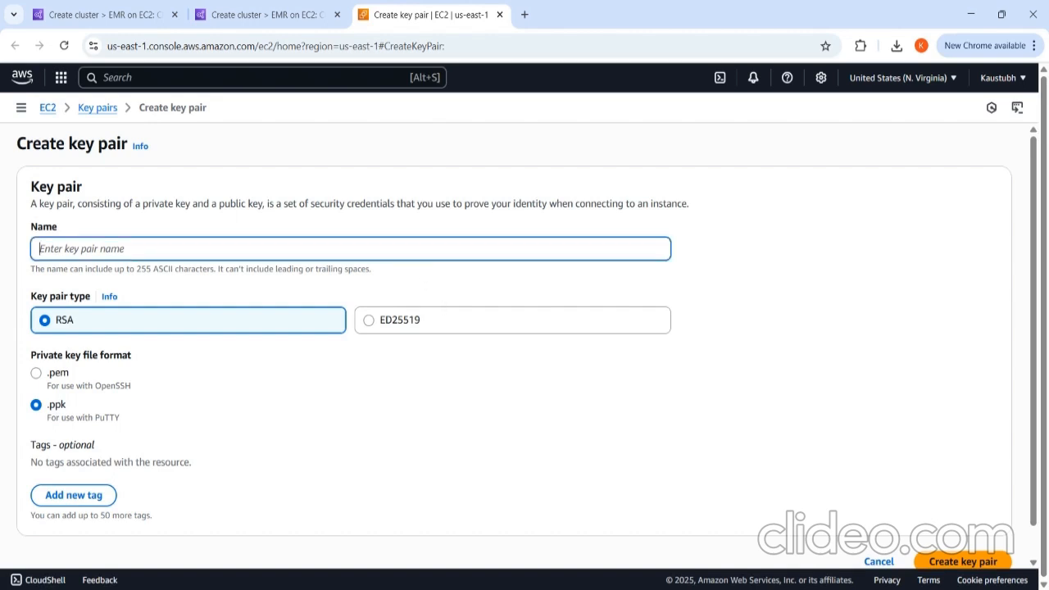
{"action": "type", "text": "test"}
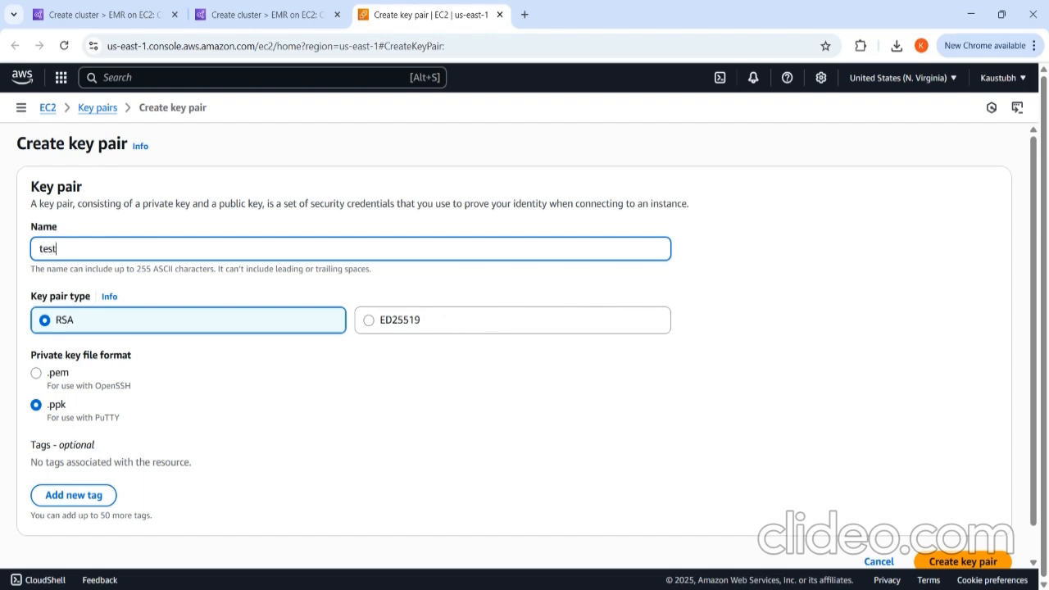
{"action": "type", "text": "-key-pair"}
{"action": "left_click", "coordinate": [36, 374]}
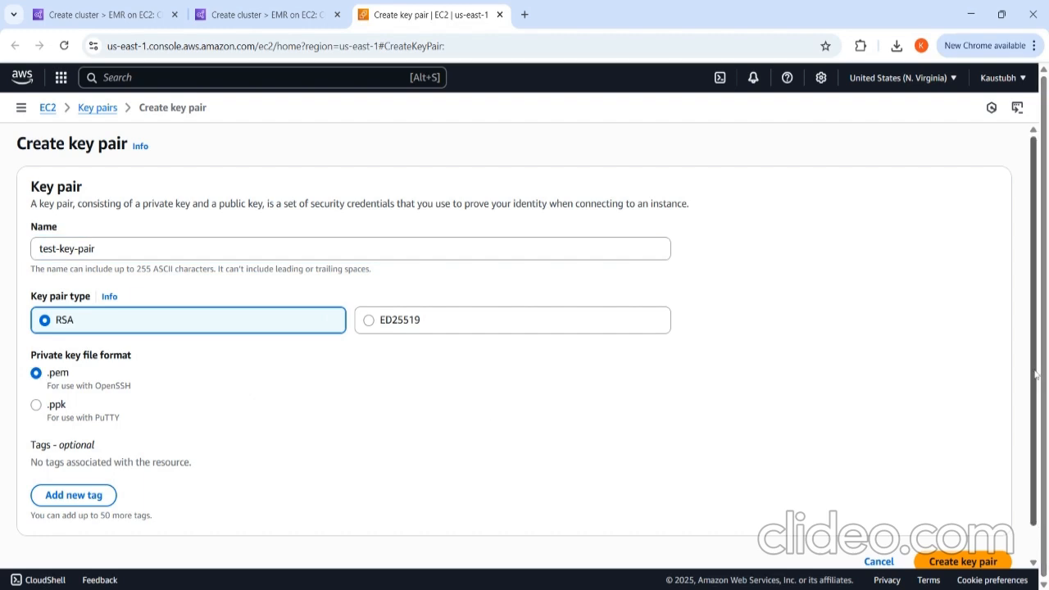
{"action": "scroll", "coordinate": [1035, 374], "scroll_direction": "down", "scroll_amount": 1}
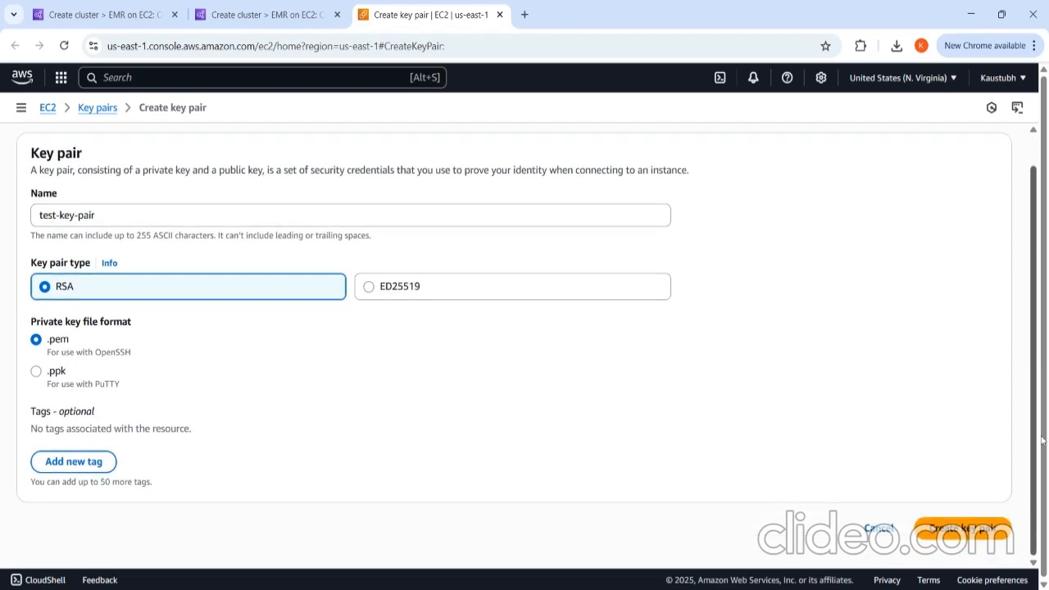
{"action": "left_click", "coordinate": [977, 534]}
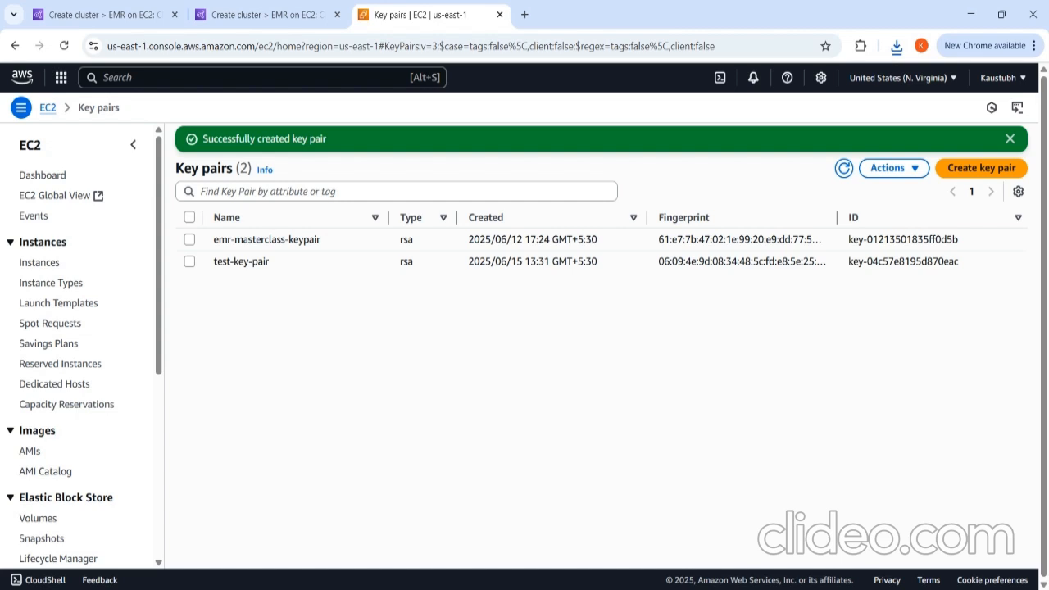
Step: Return to the cluster setup, refresh the key pair list and choose test-key-pair for SSH to the cluster
{"action": "left_click", "coordinate": [298, 5]}
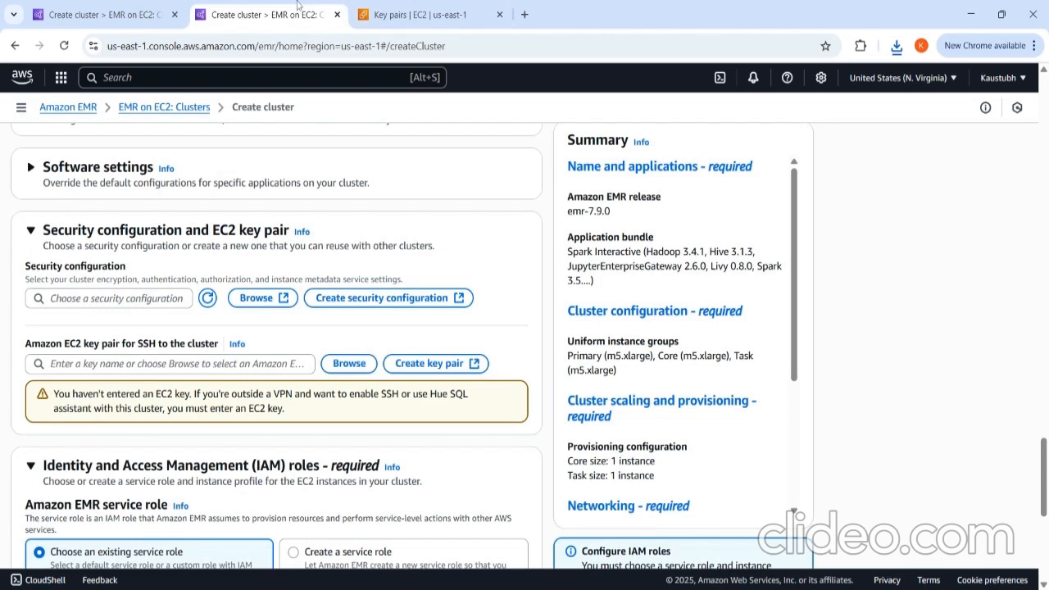
{"action": "left_click", "coordinate": [336, 364]}
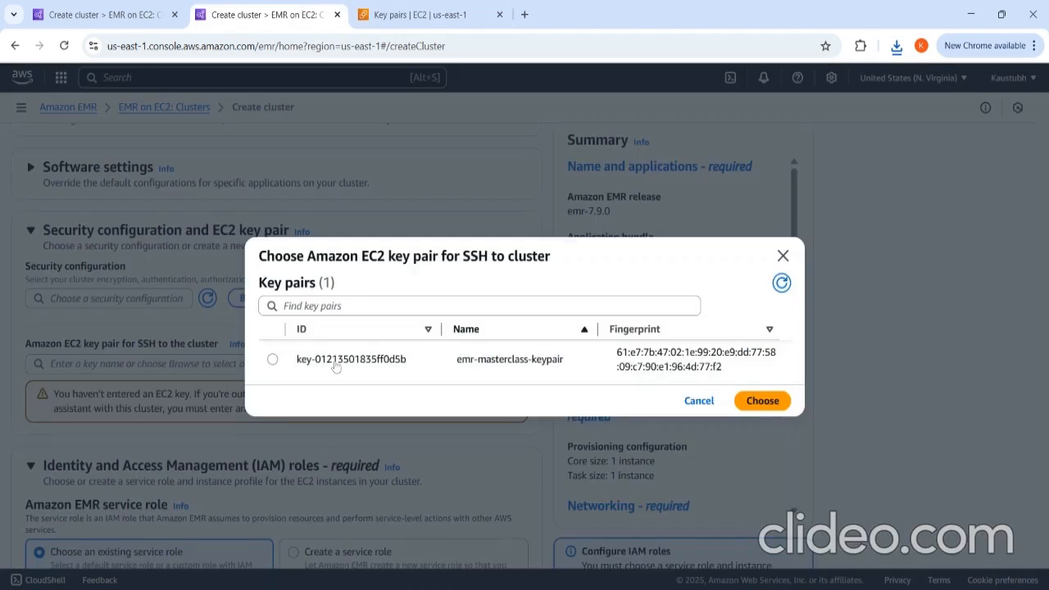
{"action": "left_click", "coordinate": [781, 284]}
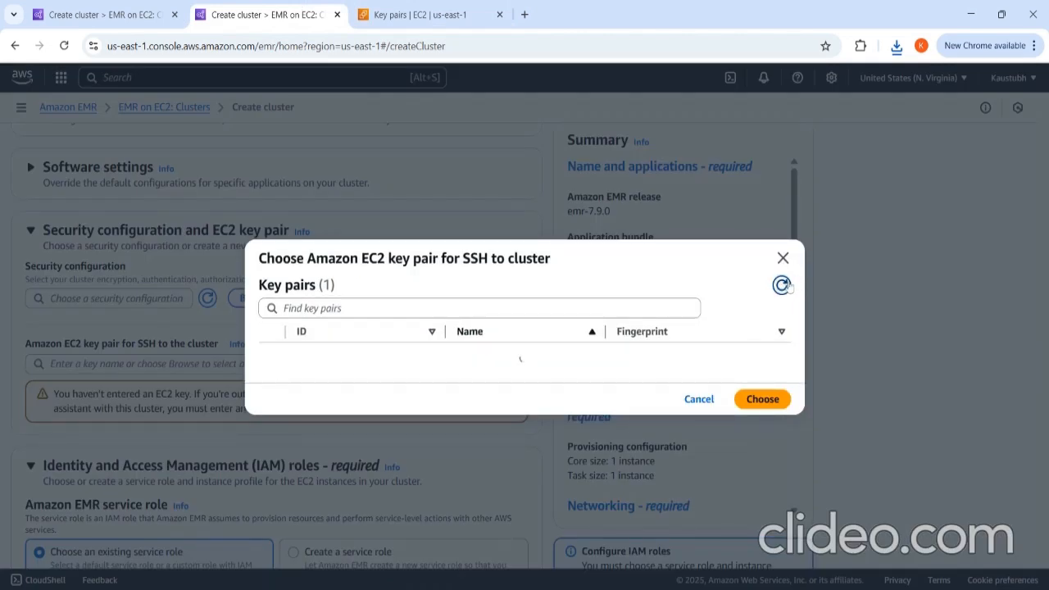
{"action": "left_click", "coordinate": [273, 378]}
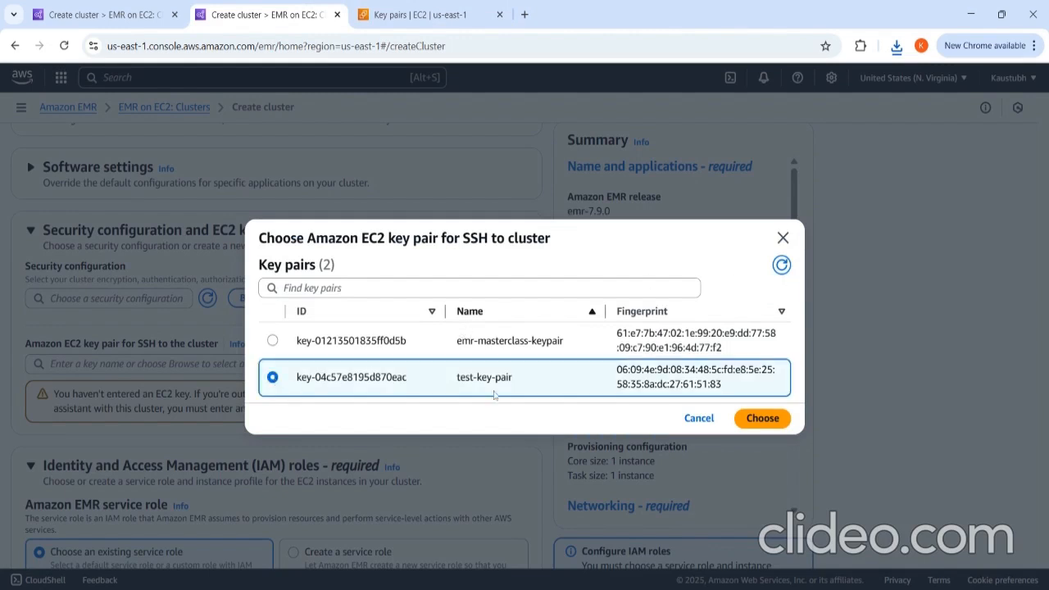
{"action": "left_click", "coordinate": [747, 417]}
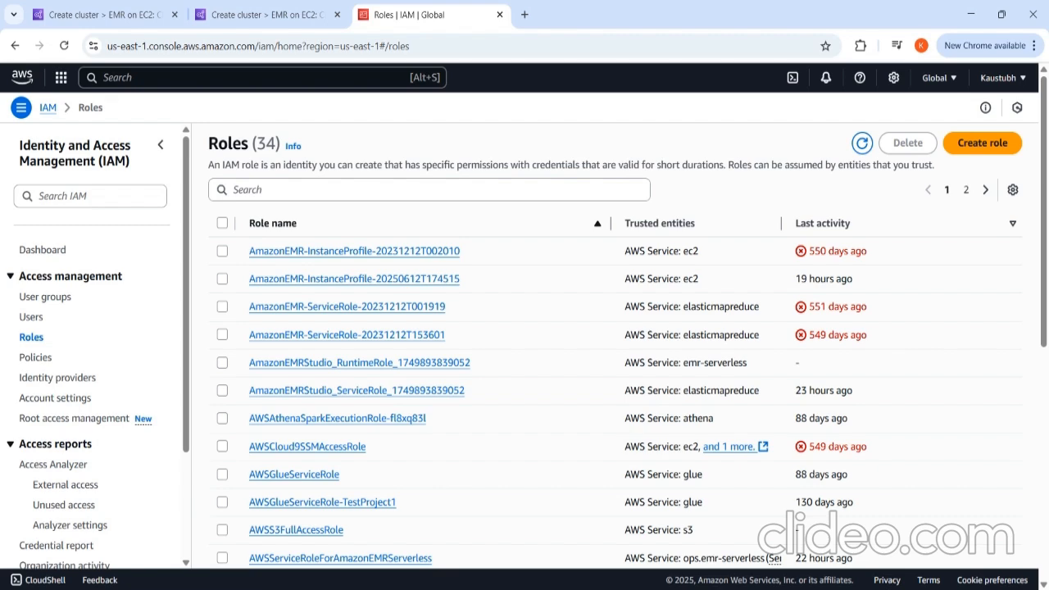
Step: Set up a new IAM role for the AWS service EMR with the EMR use case and accept its required permissions policy
{"action": "left_click", "coordinate": [960, 153]}
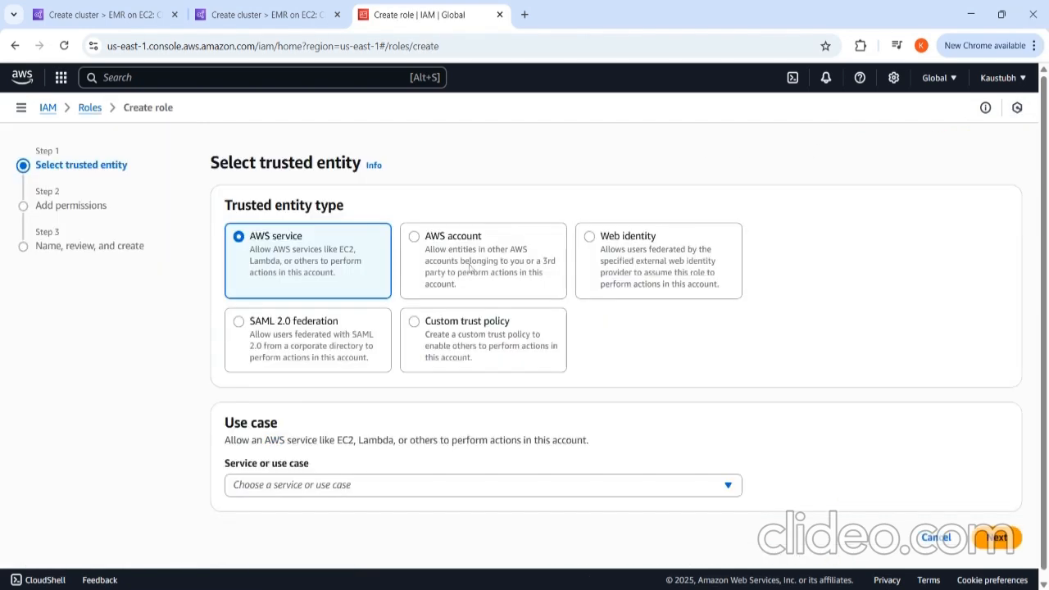
{"action": "left_click", "coordinate": [358, 486]}
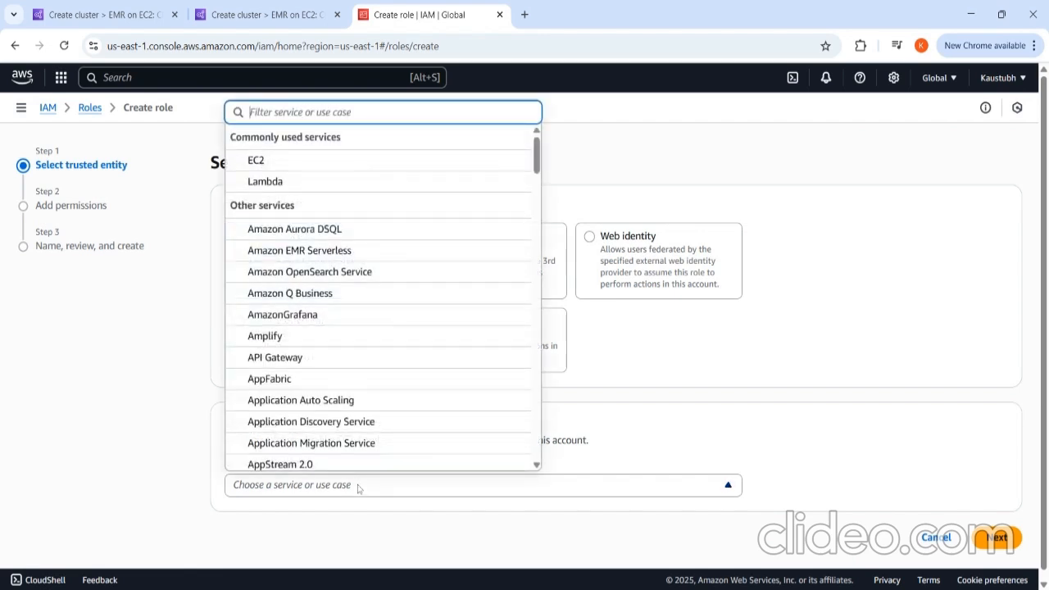
{"action": "type", "text": "emr"}
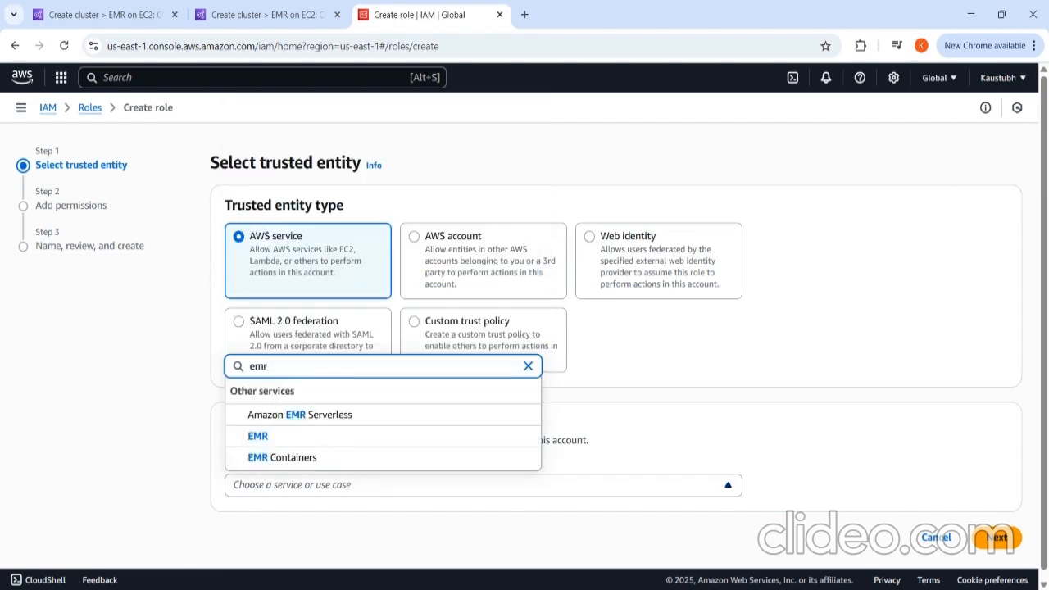
{"action": "left_click", "coordinate": [269, 436]}
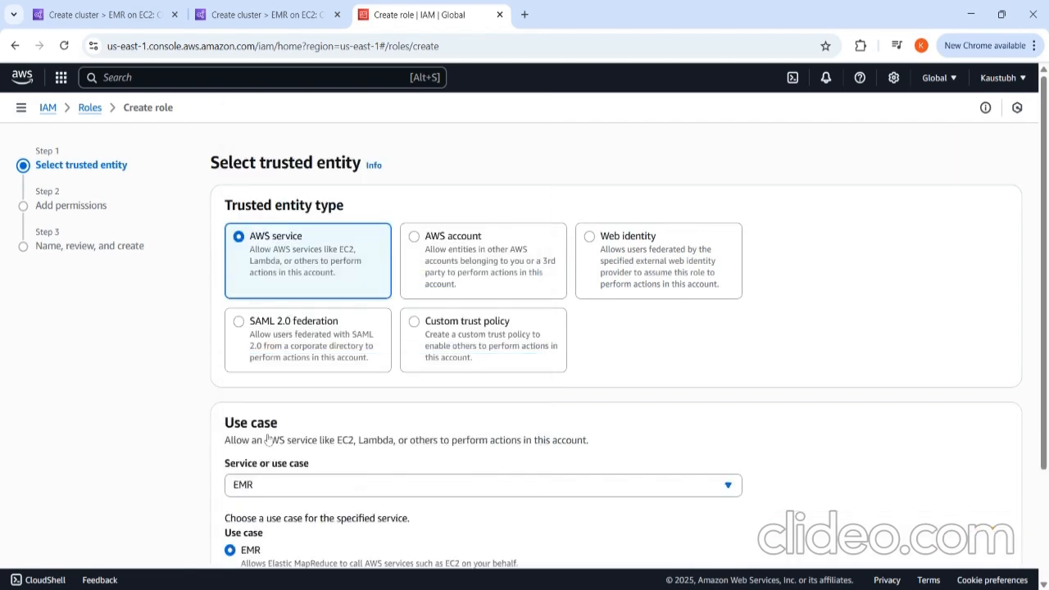
{"action": "scroll", "coordinate": [1047, 329], "scroll_direction": "down", "scroll_amount": 2}
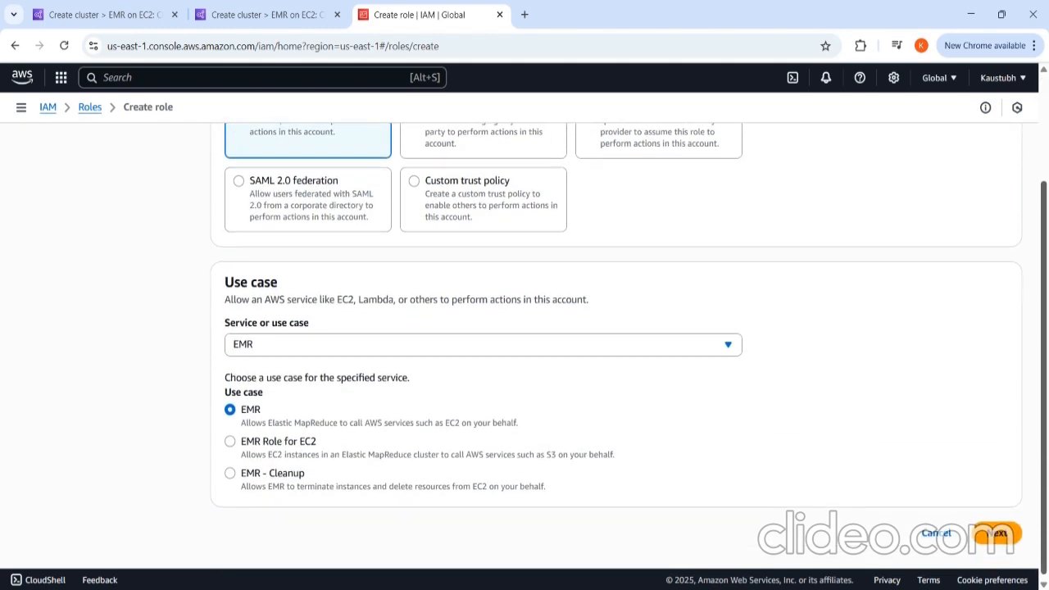
{"action": "left_click", "coordinate": [995, 534]}
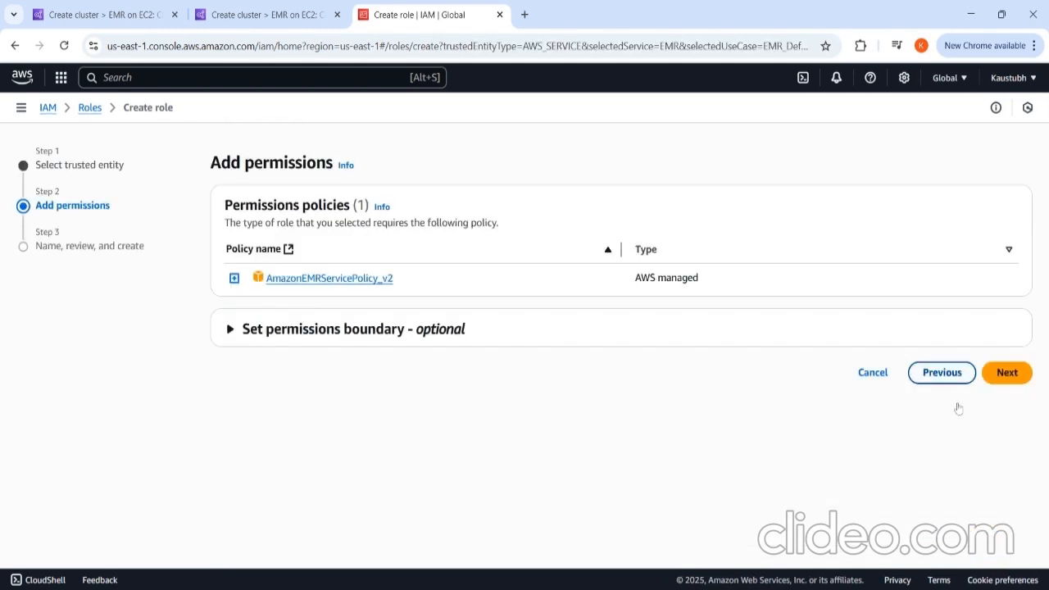
{"action": "left_click", "coordinate": [1009, 375]}
Step: Name the IAM role new-role and create it
{"action": "left_click", "coordinate": [484, 268]}
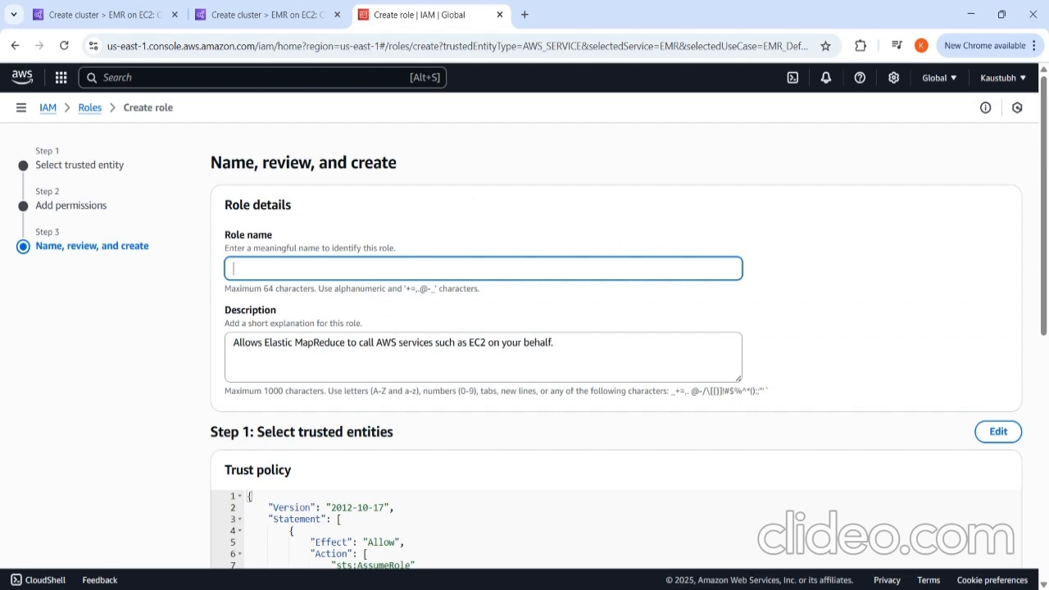
{"action": "type", "text": "new-role"}
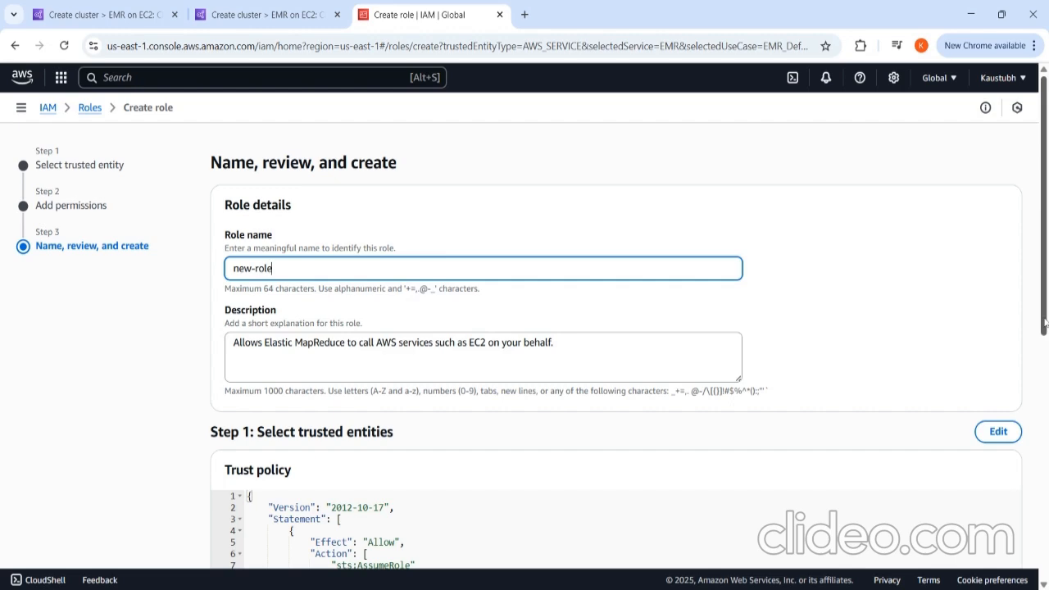
{"action": "scroll", "coordinate": [1045, 322], "scroll_direction": "down", "scroll_amount": 3}
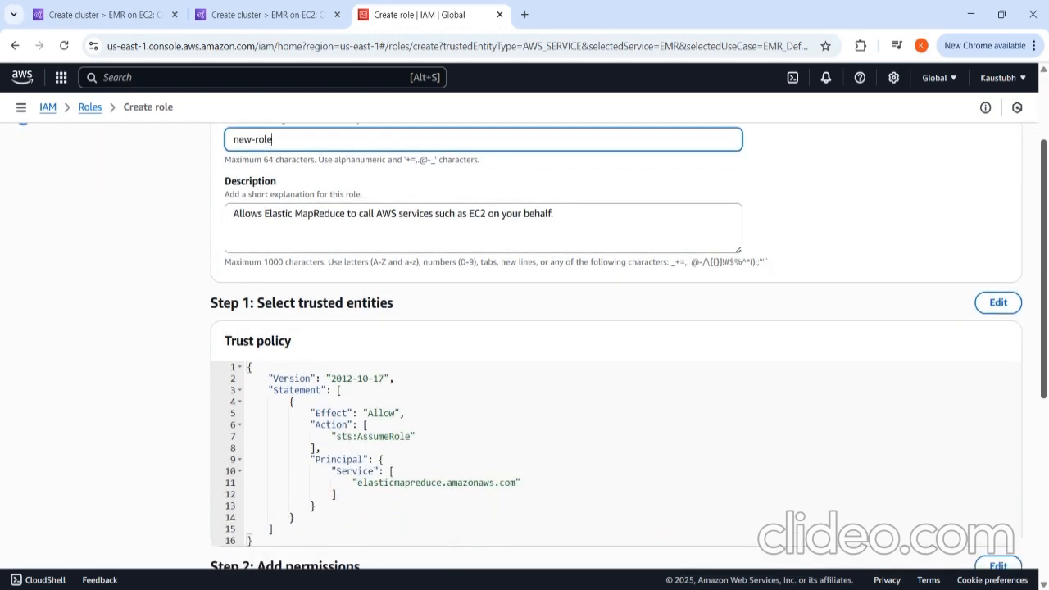
{"action": "scroll", "coordinate": [524, 344], "scroll_direction": "down", "scroll_amount": 5}
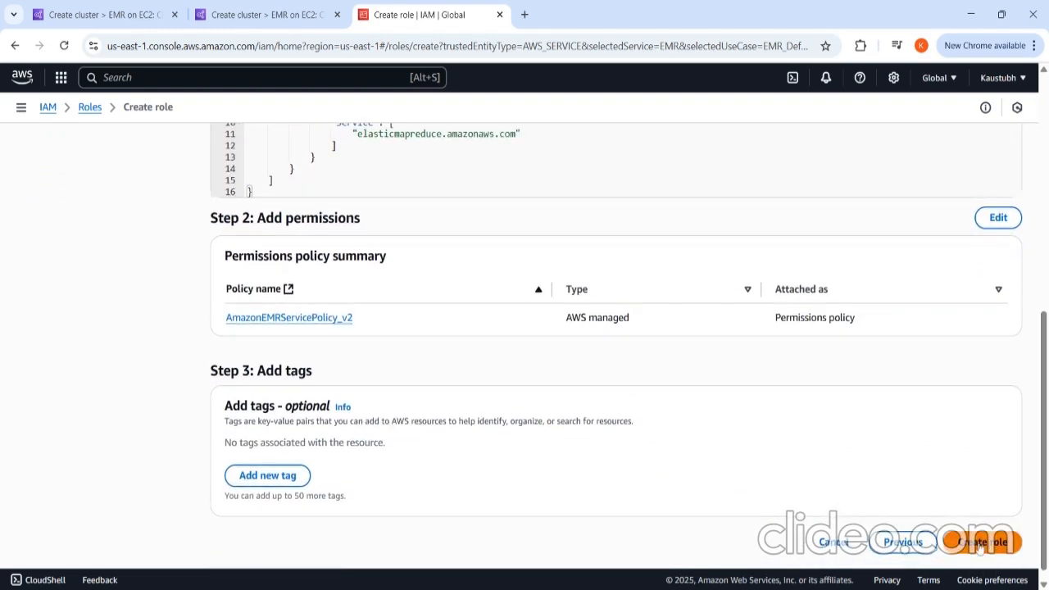
{"action": "left_click", "coordinate": [979, 545]}
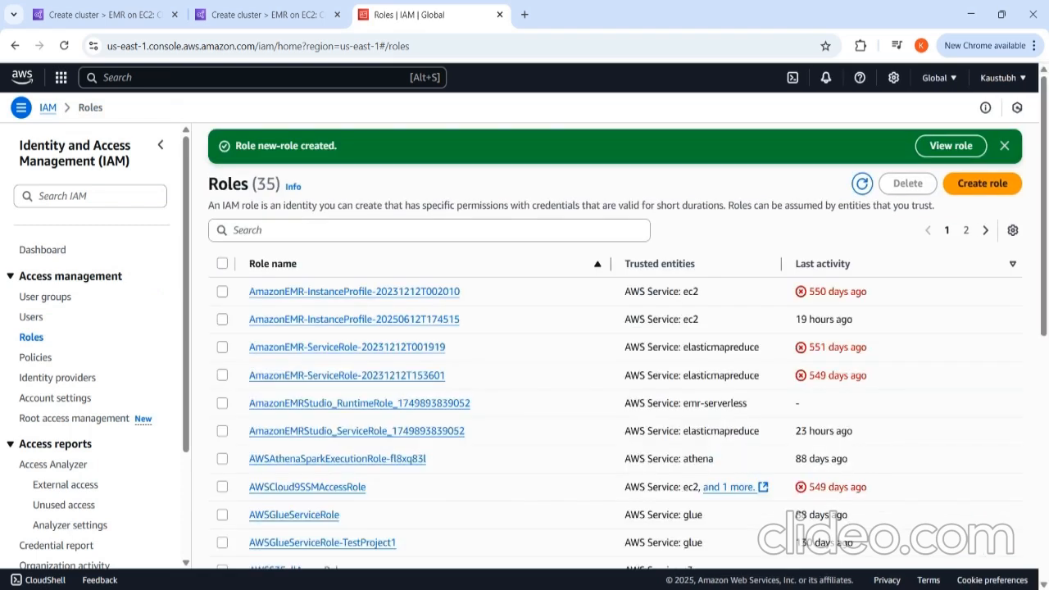
Step: Search the IAM roles for "new" and open the details of new-role
{"action": "left_click", "coordinate": [295, 231]}
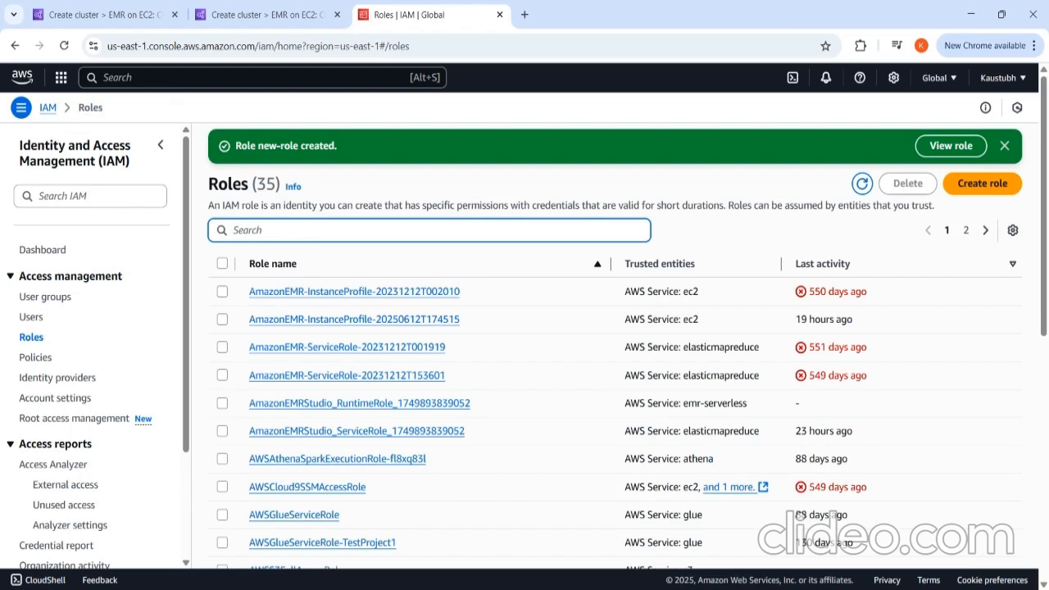
{"action": "type", "text": "new"}
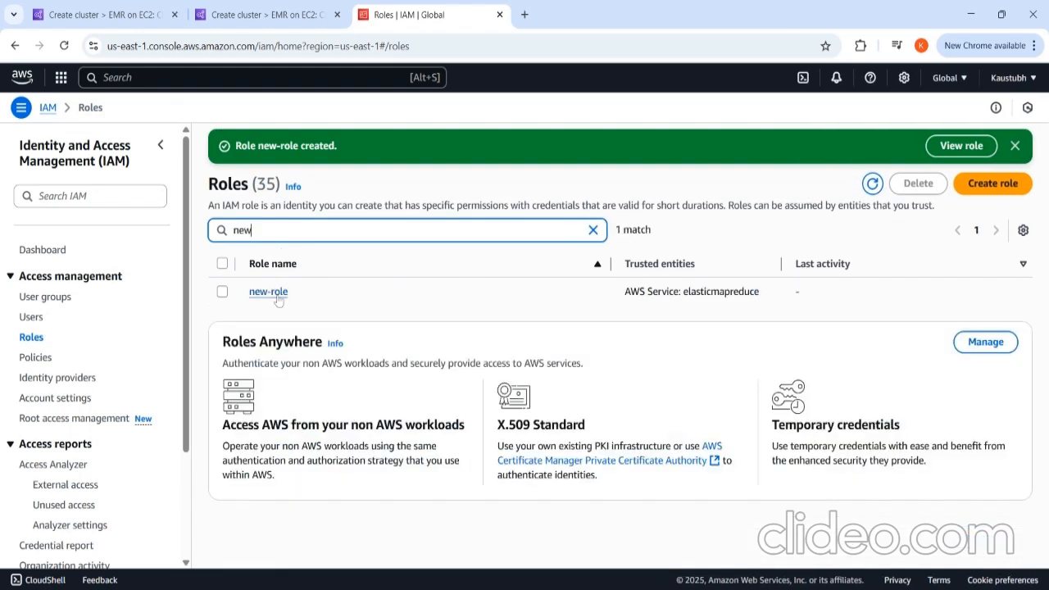
{"action": "left_click", "coordinate": [271, 293]}
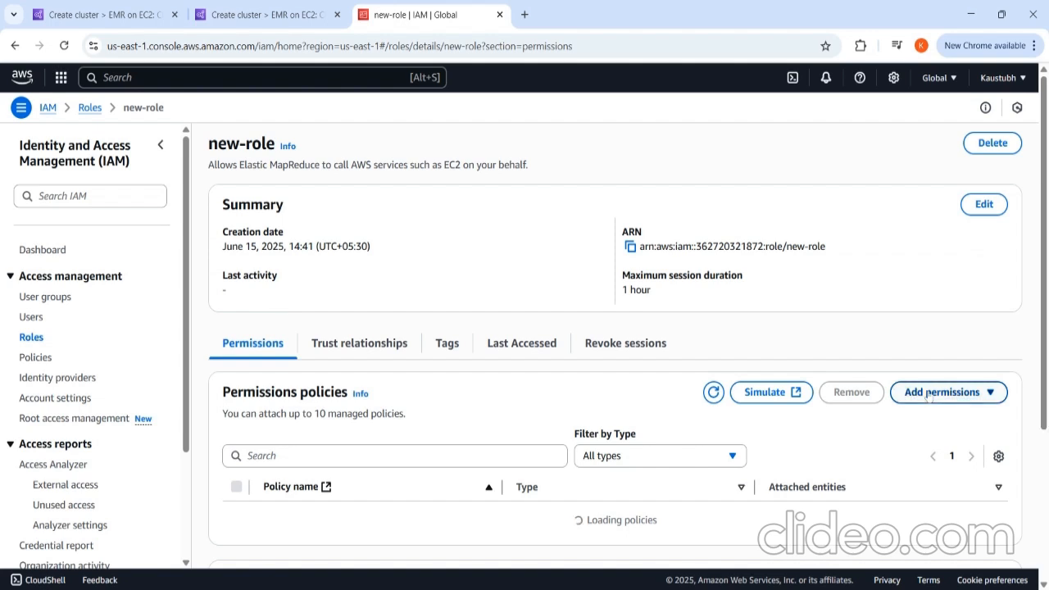
Step: Start attaching policies to new-role and select AmazonS3FullAccess after filtering the policies by "s3"
{"action": "left_click_drag", "start_coordinate": [1045, 303], "coordinate": [1046, 332]}
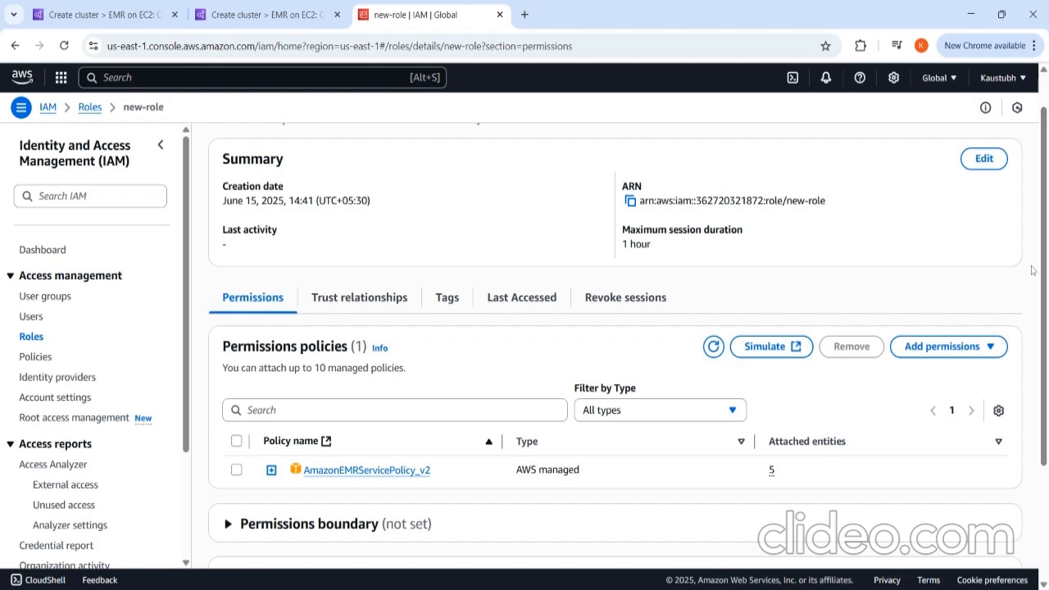
{"action": "left_click", "coordinate": [977, 351]}
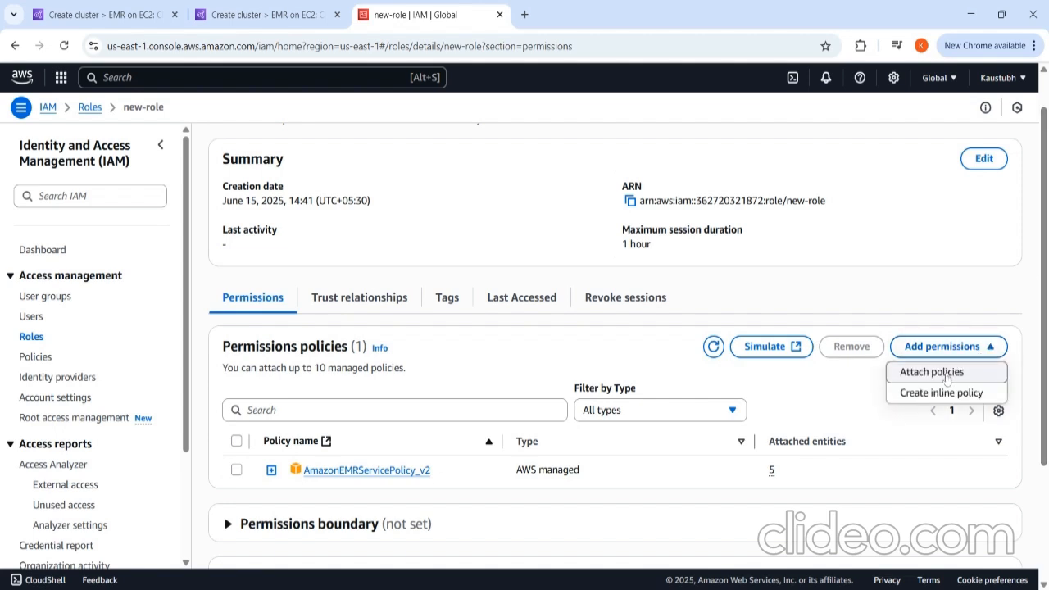
{"action": "left_click", "coordinate": [932, 372]}
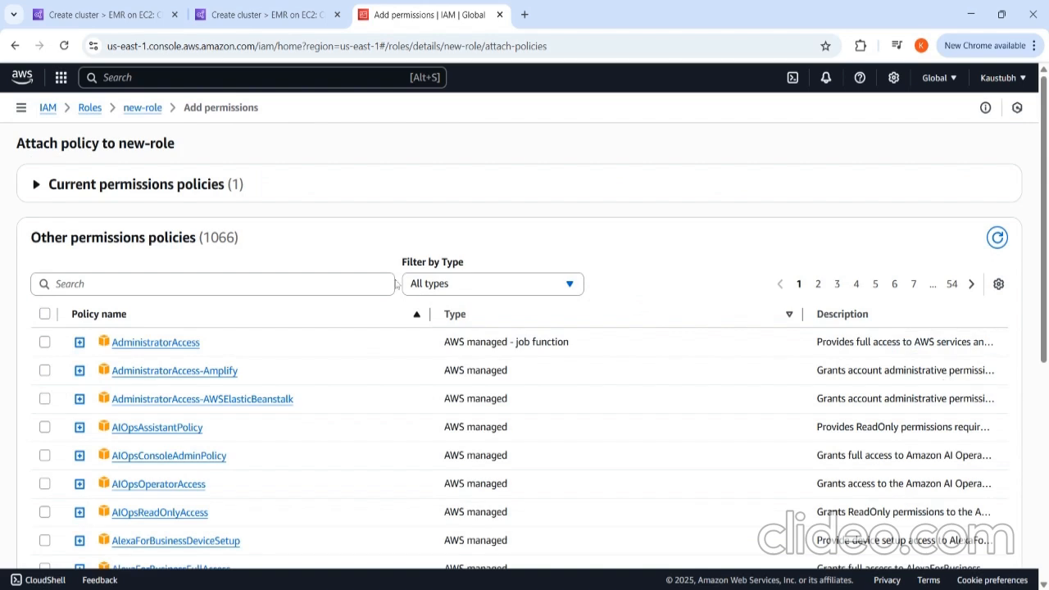
{"action": "left_click", "coordinate": [212, 285]}
{"action": "type", "text": "s3"}
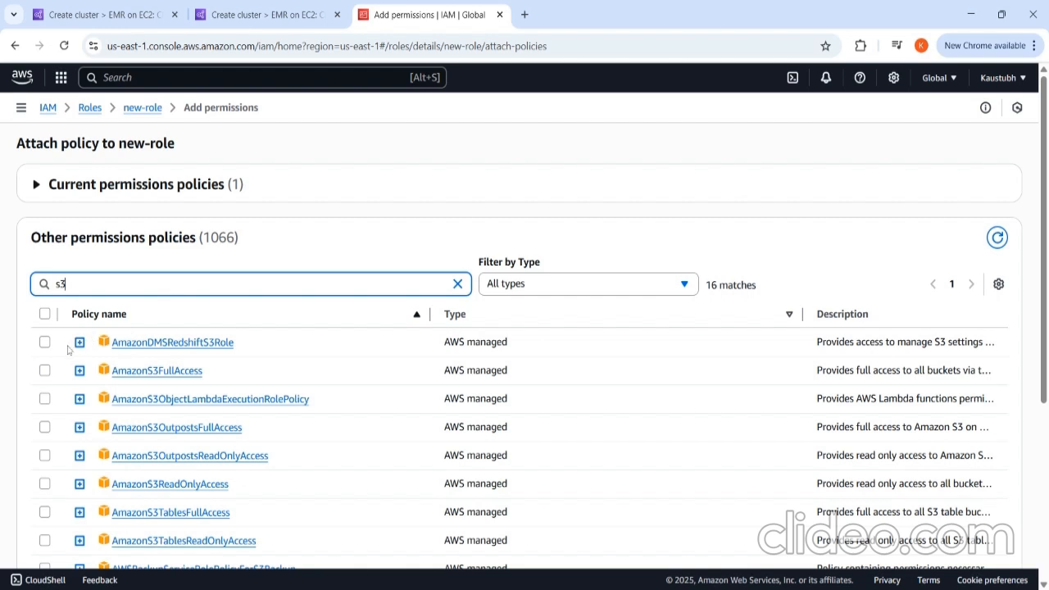
{"action": "left_click", "coordinate": [46, 370]}
Step: Replace the policy filter with "amazonemr" in the other permissions policies for new-role
{"action": "left_click", "coordinate": [64, 283]}
{"action": "key", "text": "BackSpace"}
{"action": "key", "text": "BackSpace"}
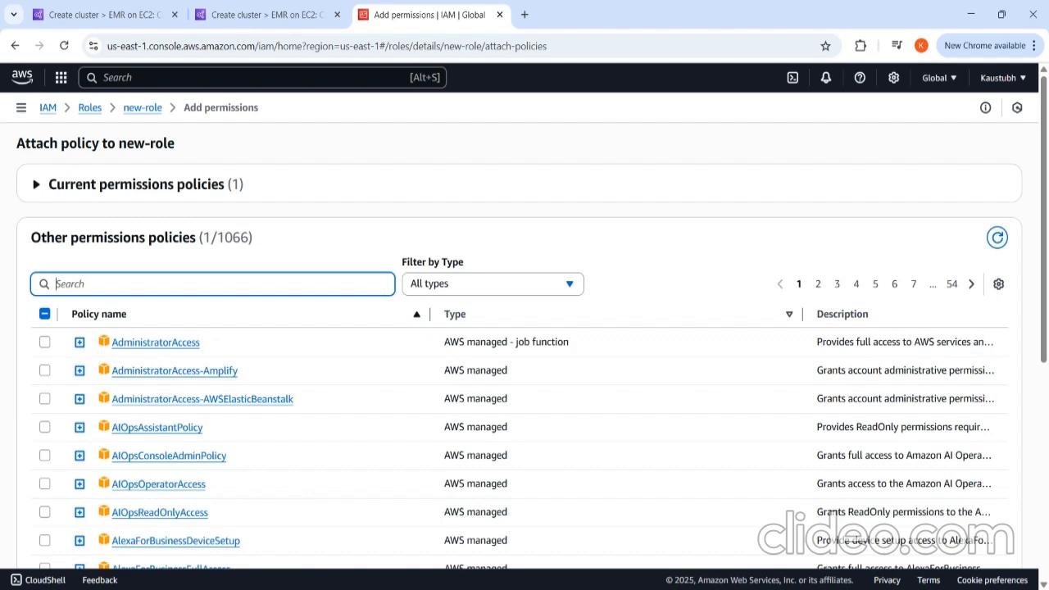
{"action": "type", "text": "ama"}
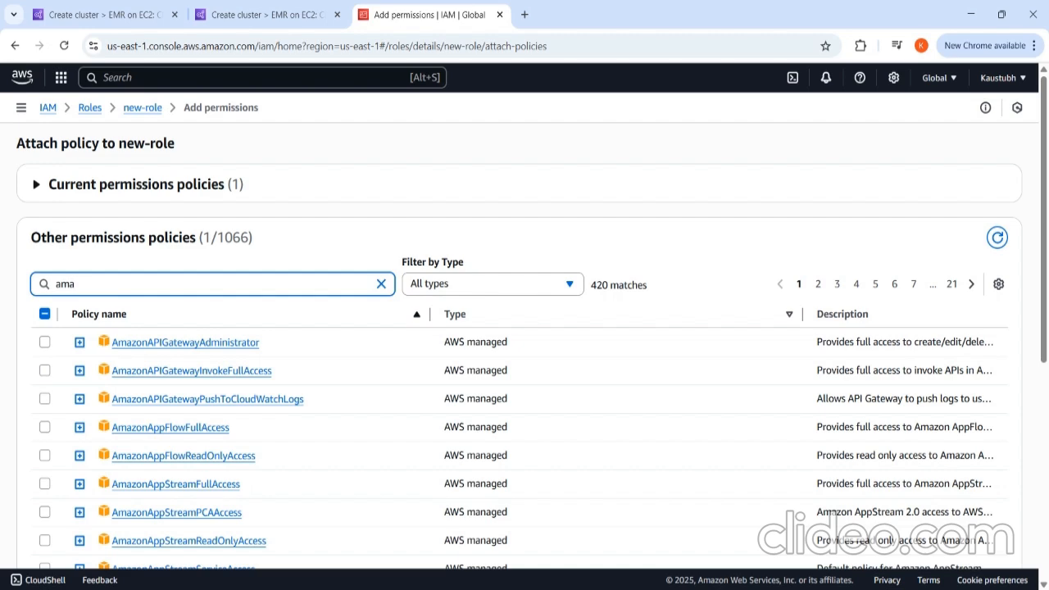
{"action": "type", "text": "zaone"}
{"action": "key", "text": "BackSpace"}
{"action": "key", "text": "BackSpace"}
{"action": "key", "text": "BackSpace"}
{"action": "key", "text": "BackSpace"}
{"action": "type", "text": "onemr"}
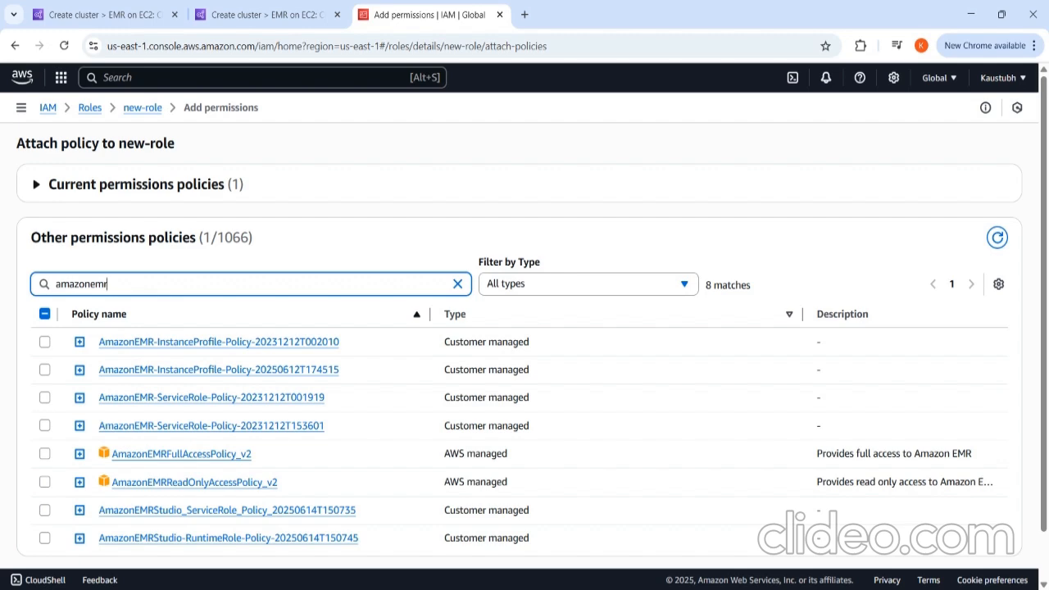
Step: Select AmazonEMRFullAccessPolicy_v2 as well, add the selected permissions to new-role and dismiss the notification
{"action": "scroll", "coordinate": [524, 328], "scroll_direction": "down", "scroll_amount": 1}
{"action": "scroll", "coordinate": [524, 328], "scroll_direction": "down", "scroll_amount": 1}
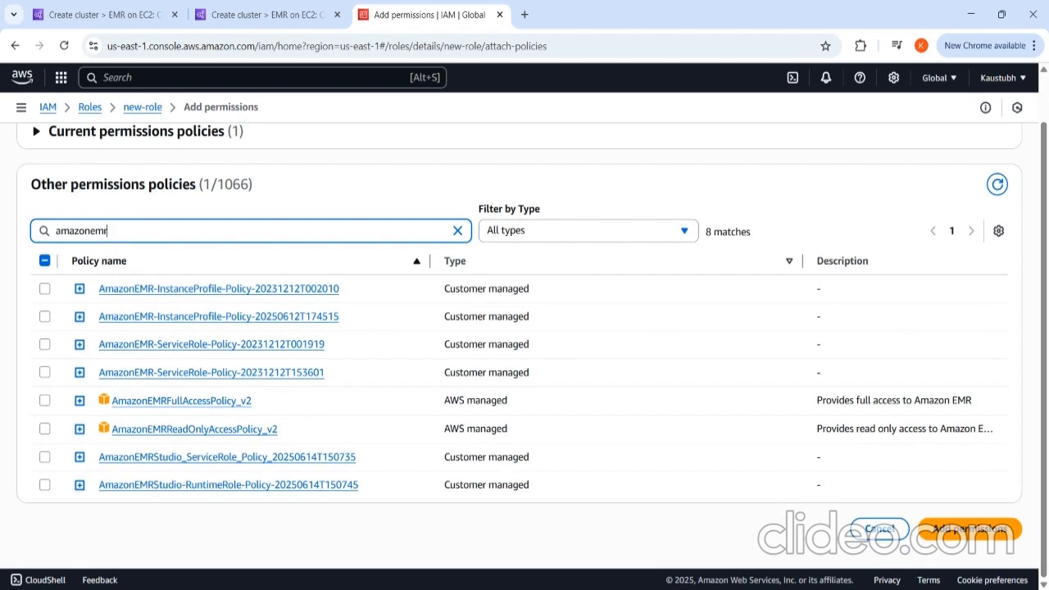
{"action": "left_click", "coordinate": [45, 401]}
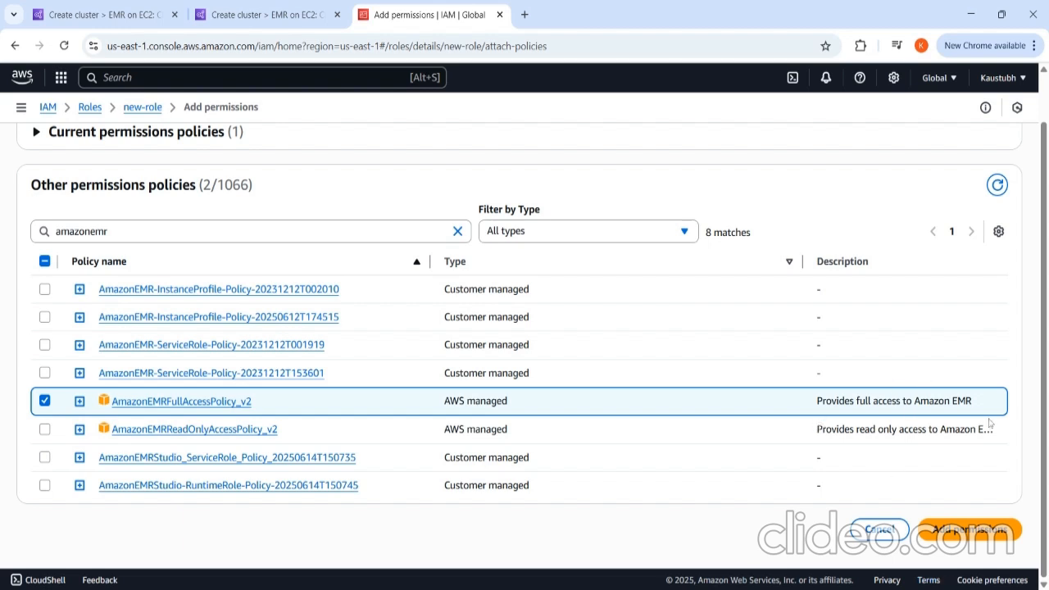
{"action": "left_click", "coordinate": [958, 530]}
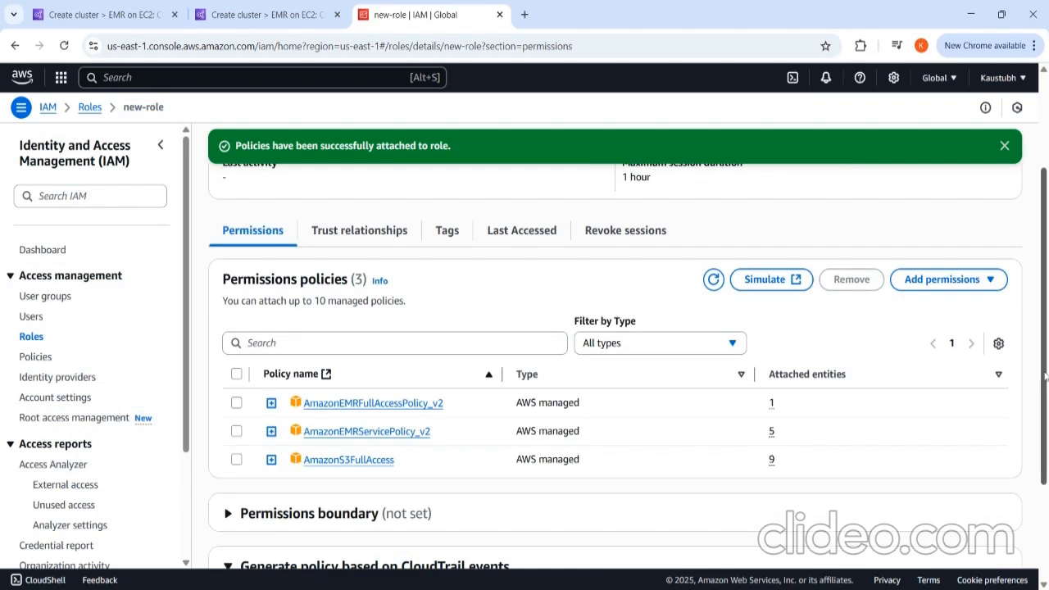
{"action": "left_click_drag", "start_coordinate": [1046, 376], "coordinate": [1046, 469]}
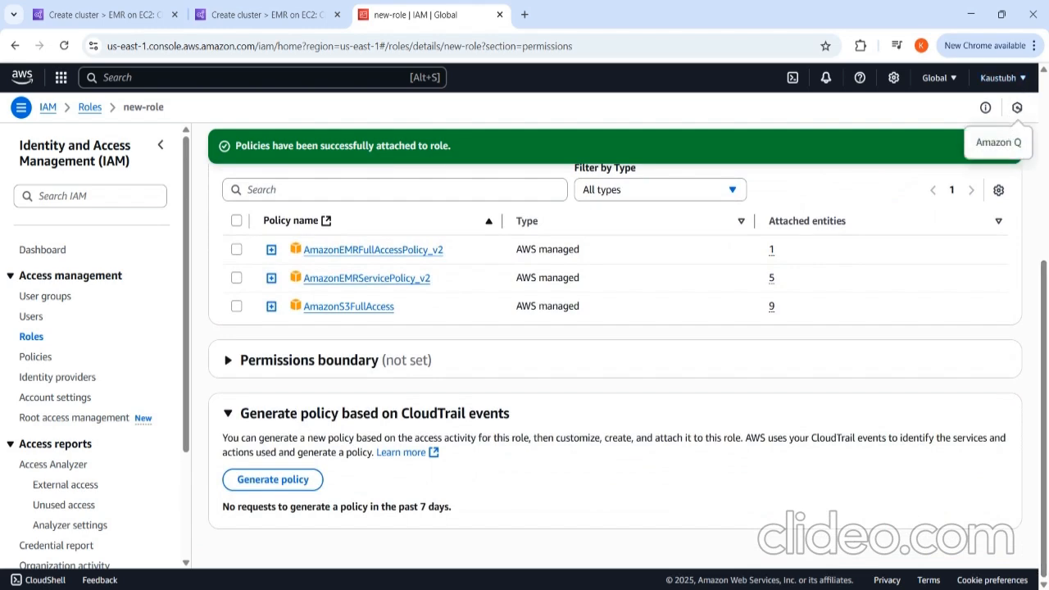
{"action": "left_click", "coordinate": [1008, 151]}
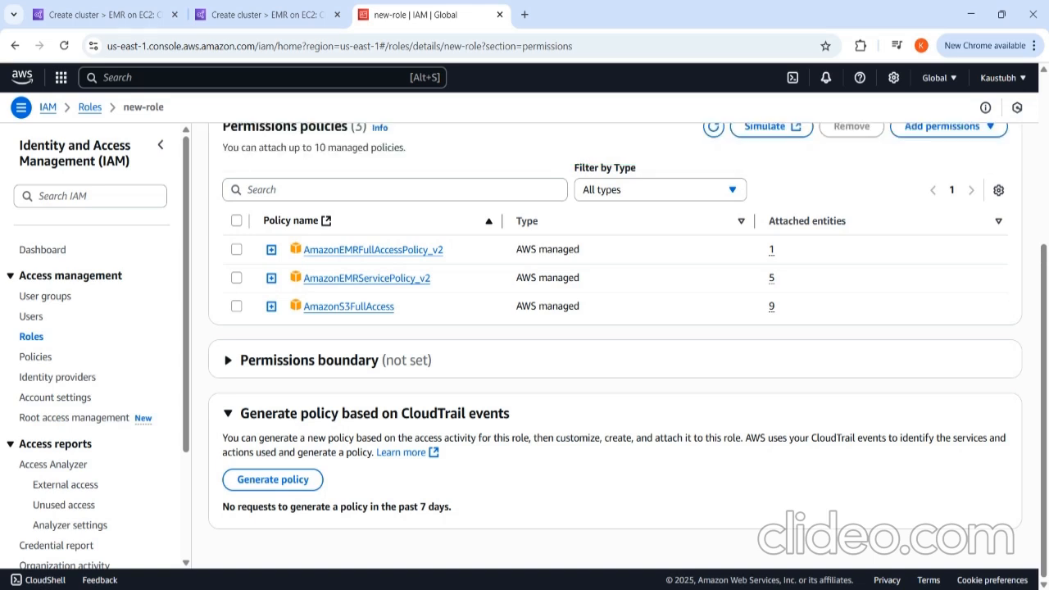
Step: Return to the EMR cluster form, refresh the service role list, choose test-role as service role and check the available instance profiles
{"action": "left_click", "coordinate": [306, 6]}
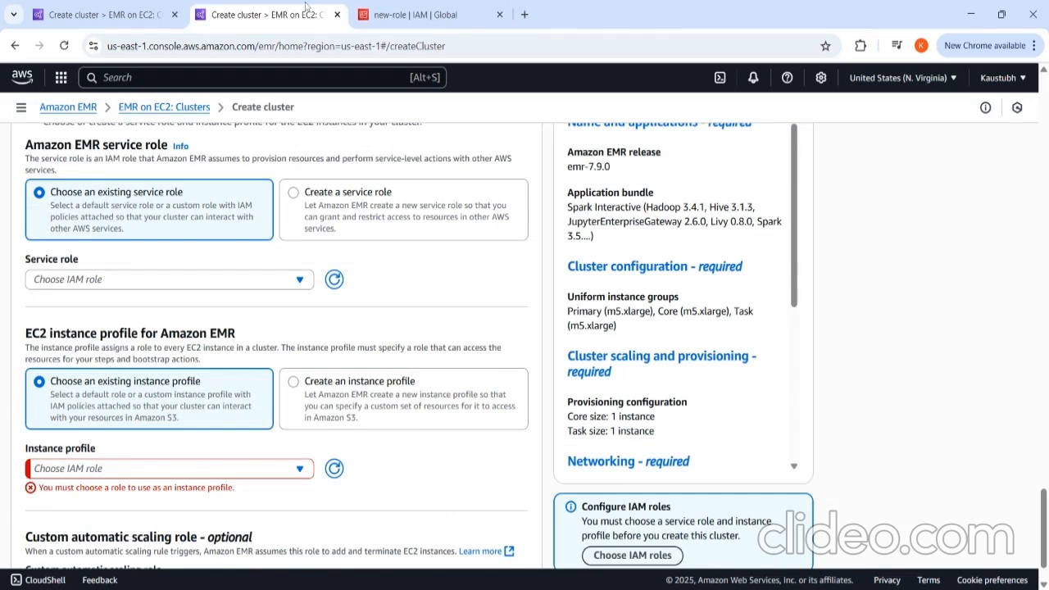
{"action": "left_click", "coordinate": [299, 280]}
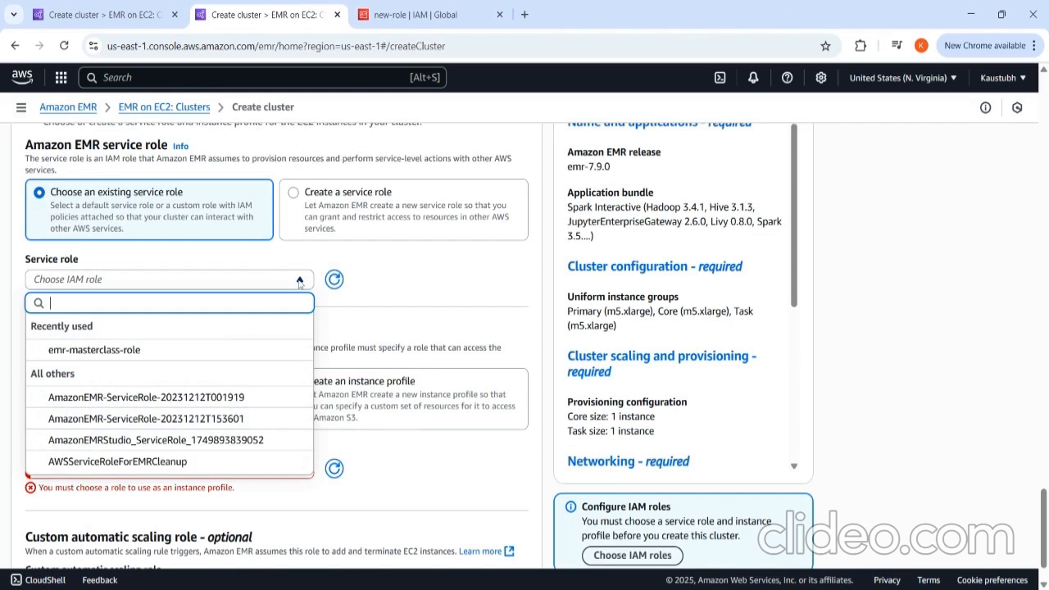
{"action": "left_click", "coordinate": [334, 279]}
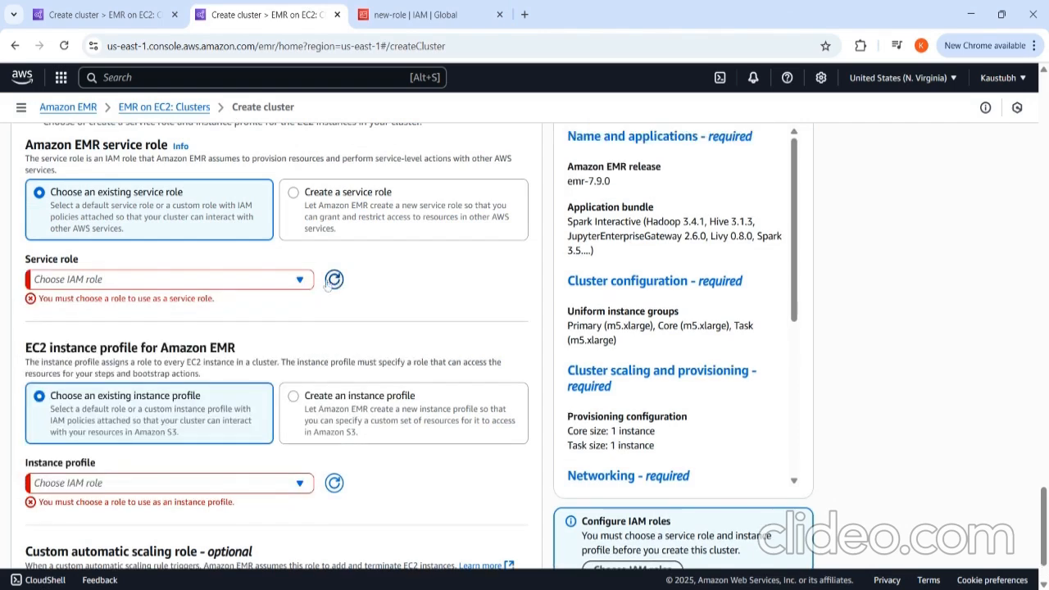
{"action": "left_click", "coordinate": [292, 283]}
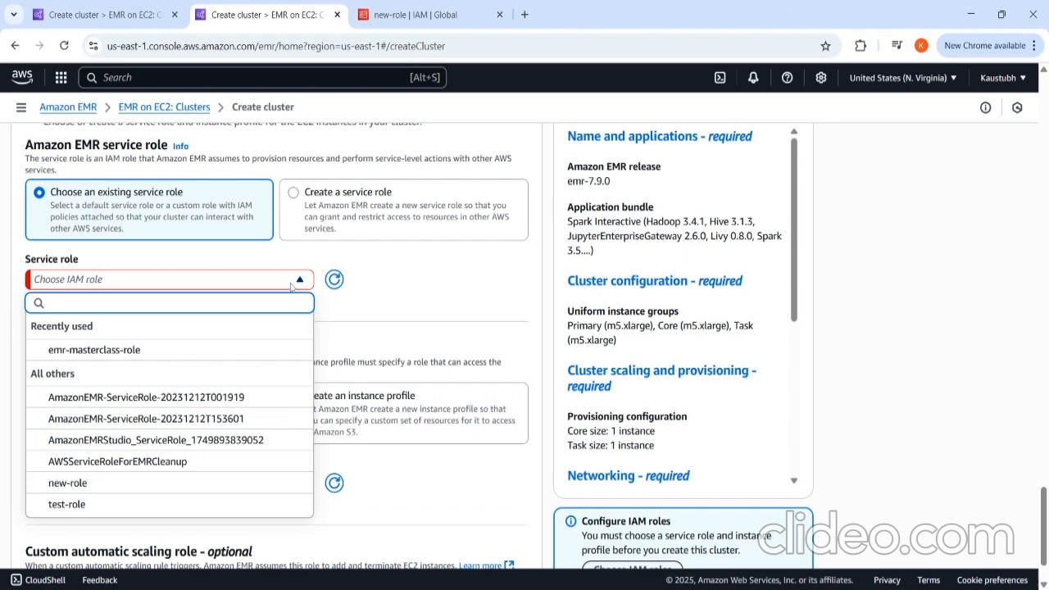
{"action": "left_click", "coordinate": [103, 503]}
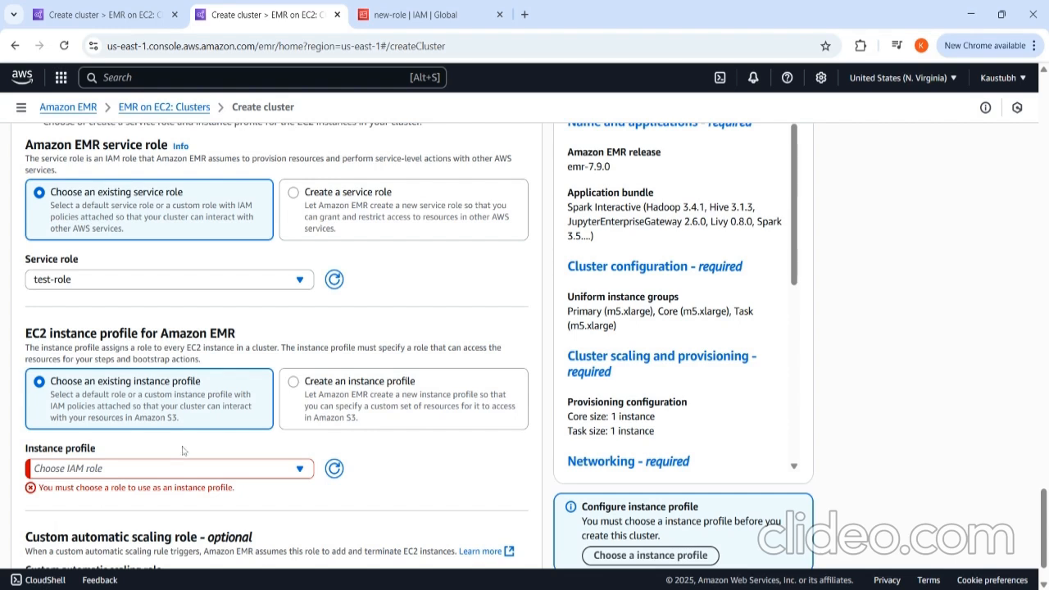
{"action": "left_click", "coordinate": [202, 473]}
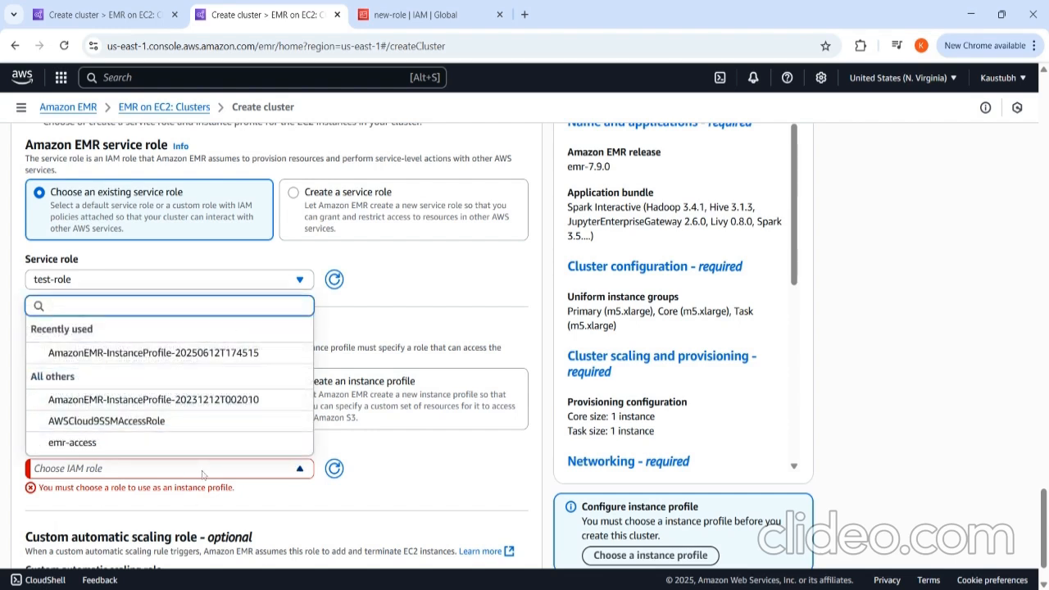
{"action": "left_click", "coordinate": [362, 465]}
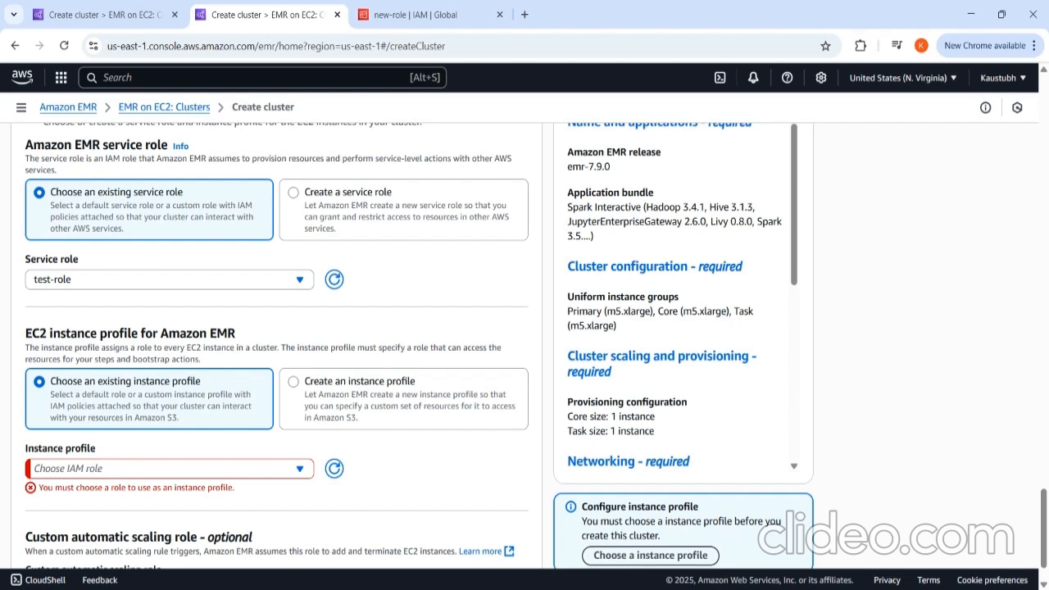
Step: Switch to the IAM console and start a new role for the AWS service EC2 with the EC2 use case
{"action": "left_click", "coordinate": [447, 16]}
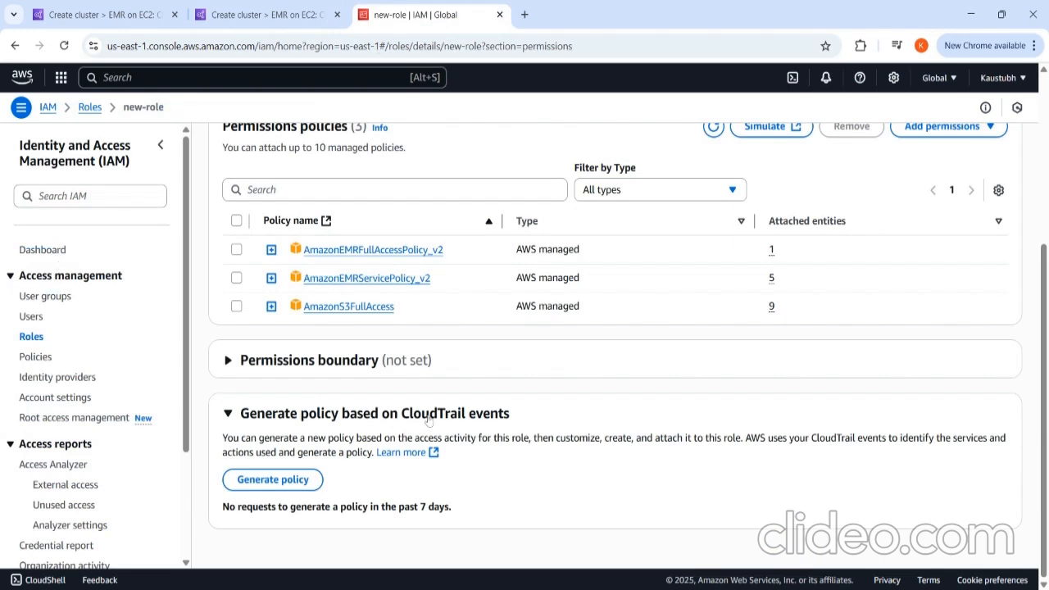
{"action": "scroll", "coordinate": [1046, 342], "scroll_direction": "up", "scroll_amount": 4}
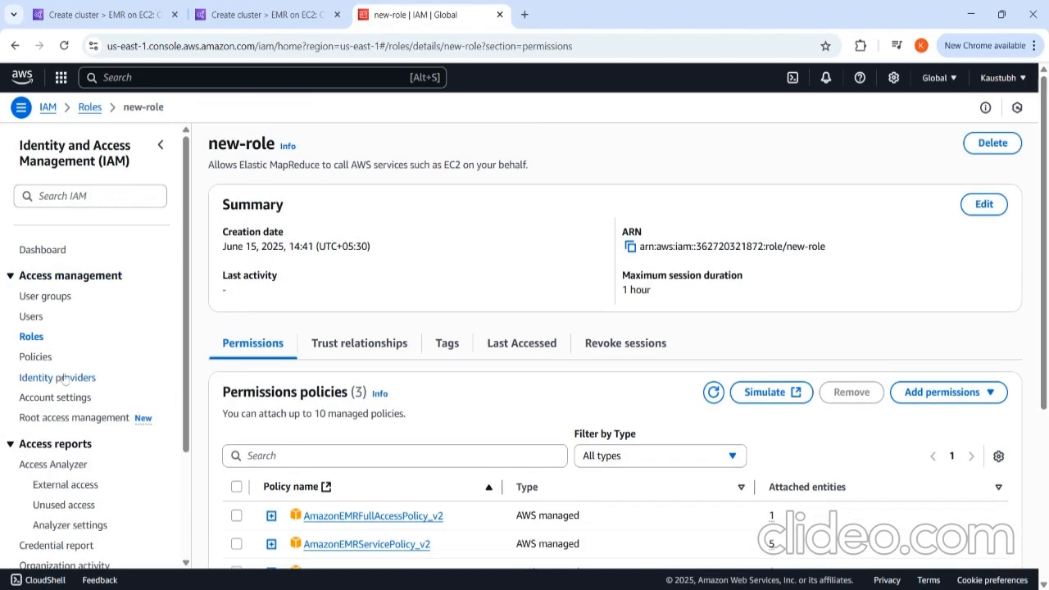
{"action": "left_click", "coordinate": [31, 338]}
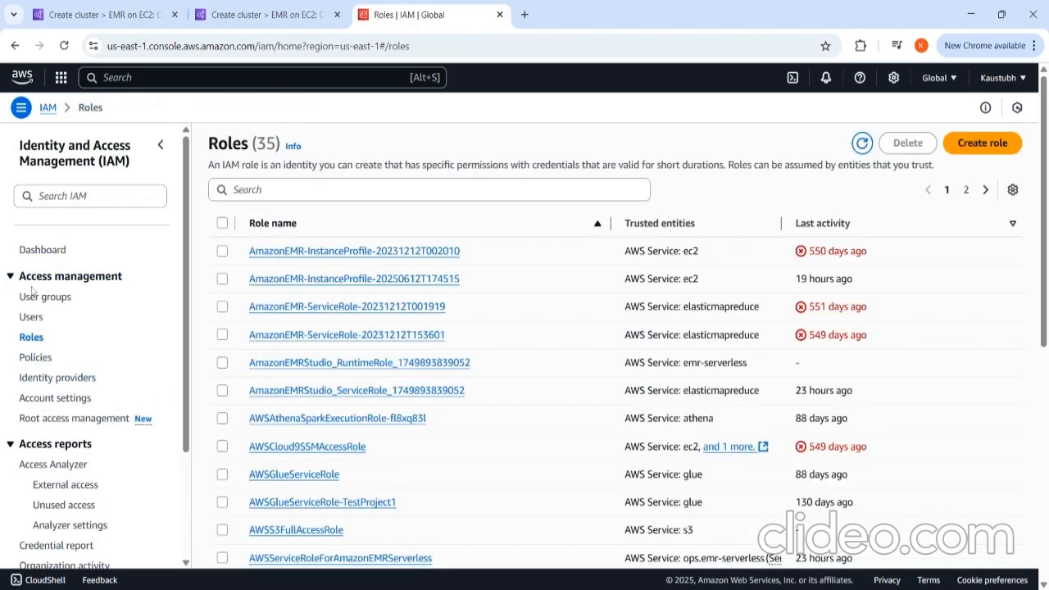
{"action": "left_click", "coordinate": [54, 253]}
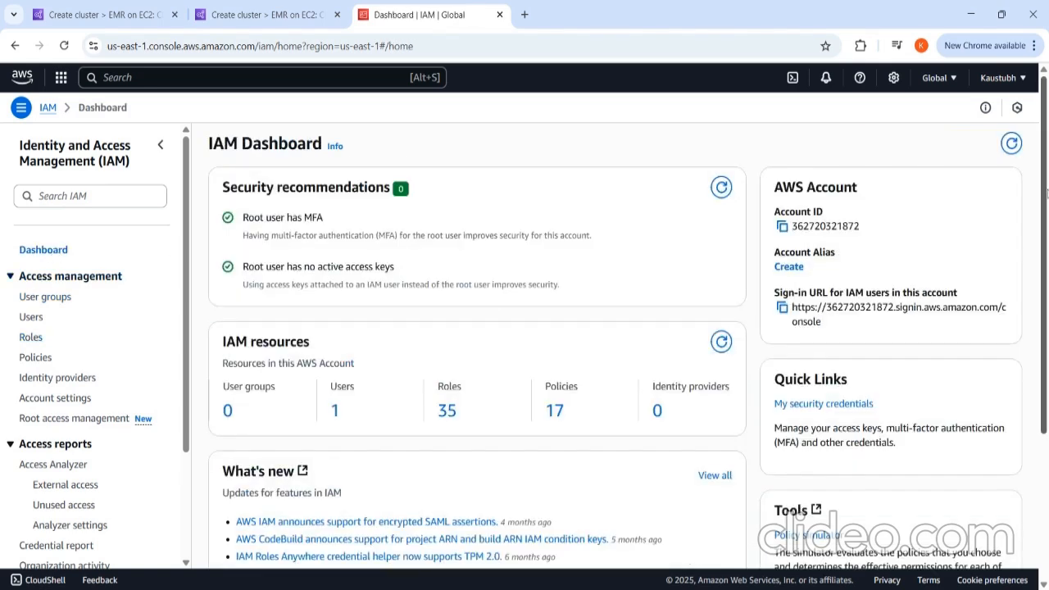
{"action": "scroll", "coordinate": [738, 312], "scroll_direction": "down", "scroll_amount": 2}
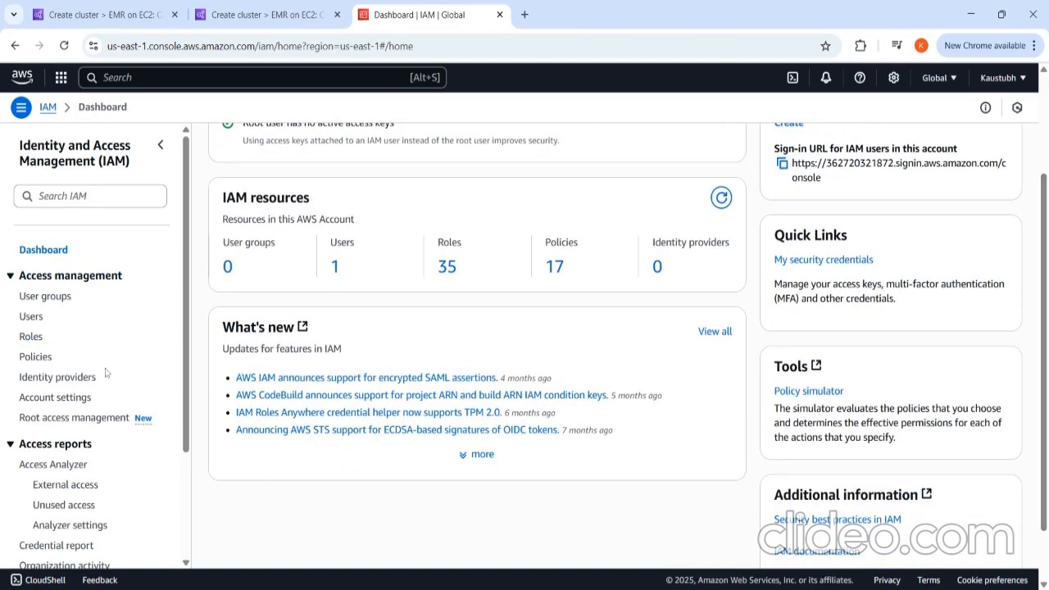
{"action": "left_click", "coordinate": [30, 337]}
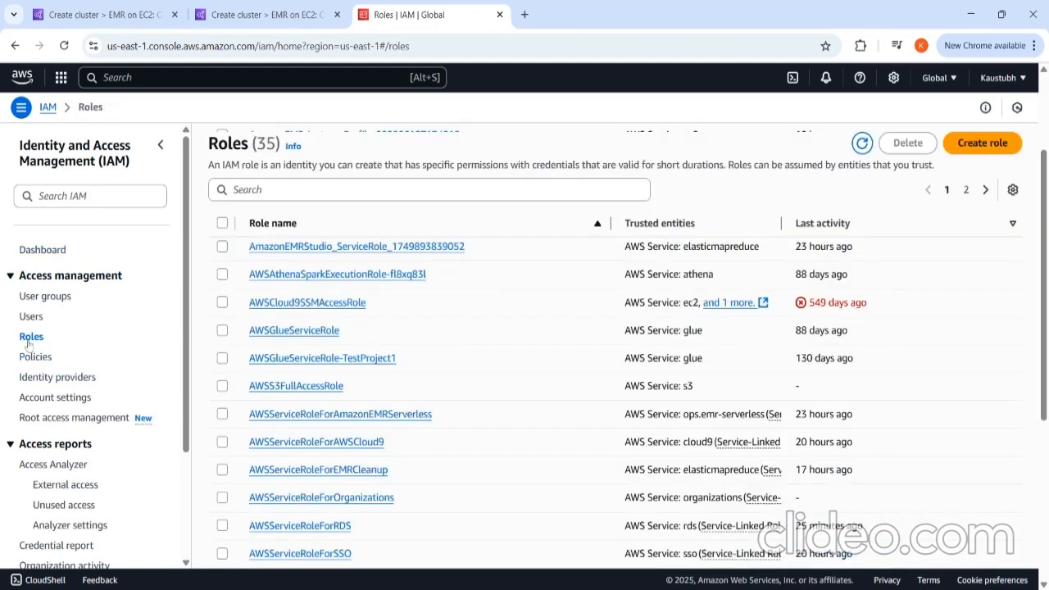
{"action": "left_click", "coordinate": [983, 145]}
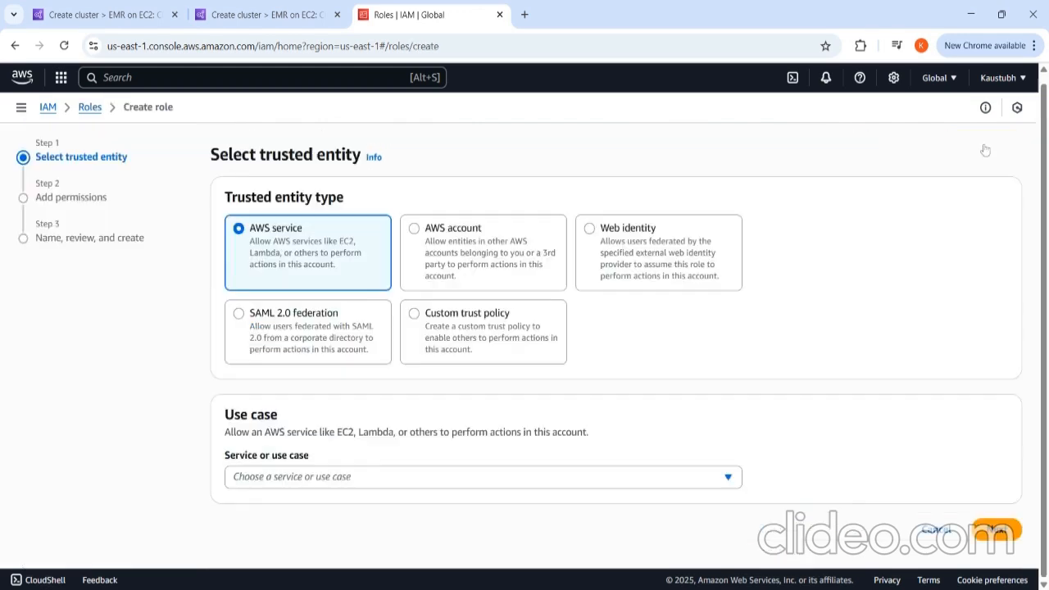
{"action": "left_click", "coordinate": [414, 477]}
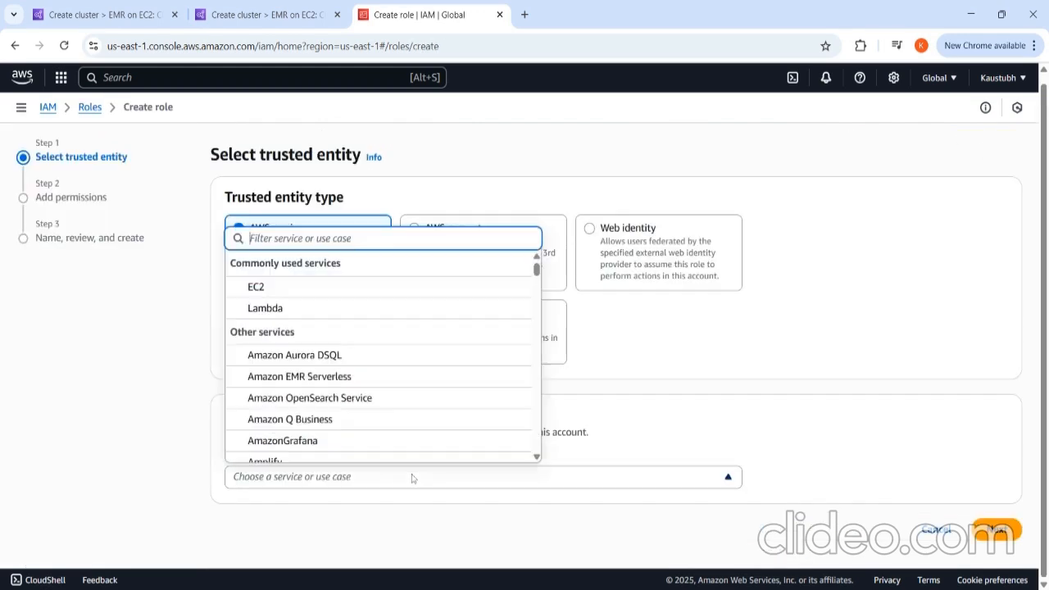
{"action": "left_click", "coordinate": [275, 291]}
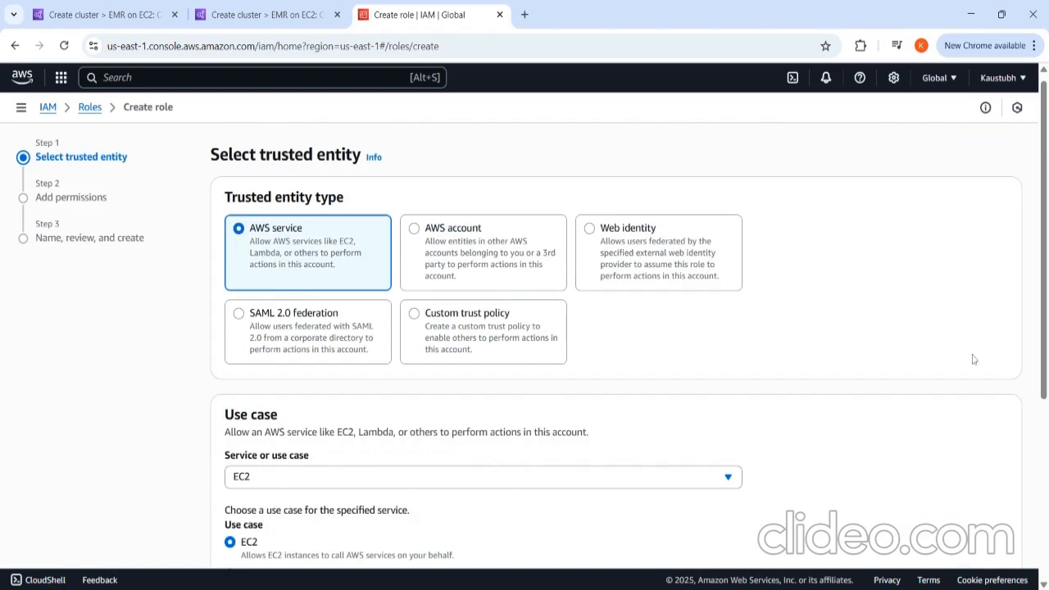
{"action": "scroll", "coordinate": [1047, 305], "scroll_direction": "down", "scroll_amount": 4}
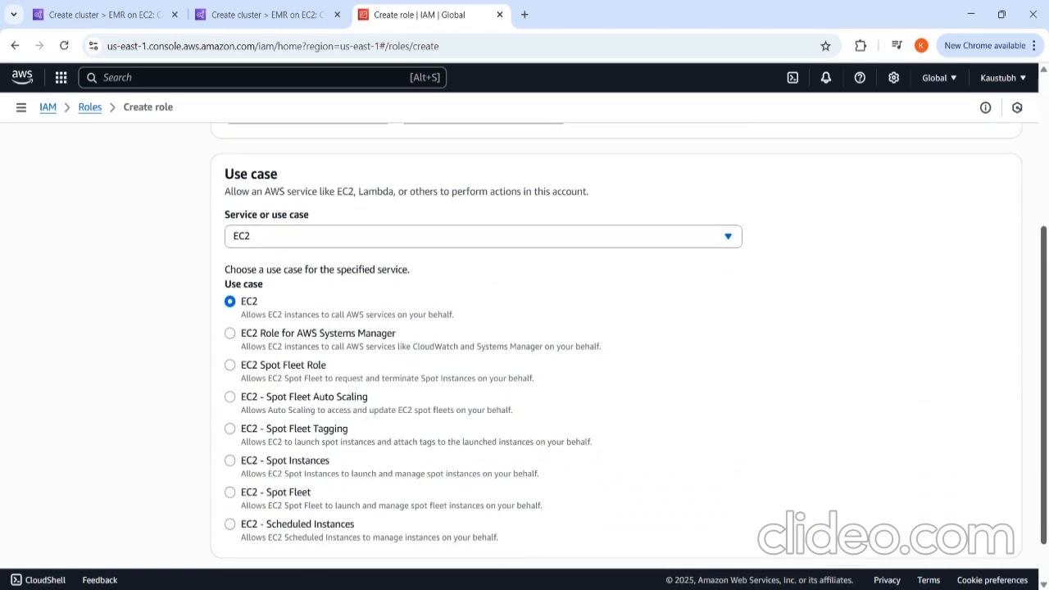
{"action": "left_click", "coordinate": [996, 529]}
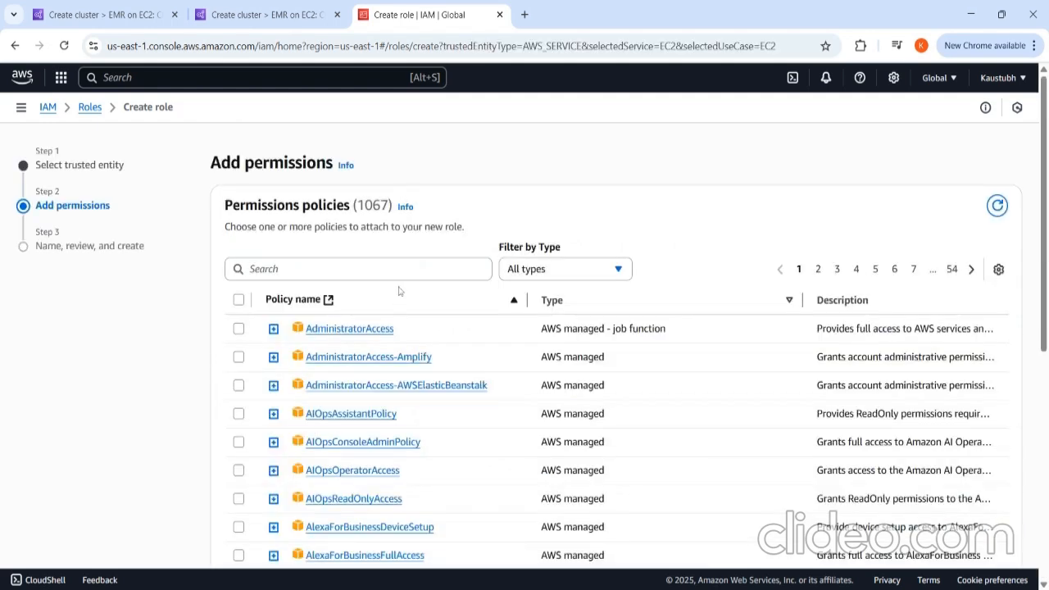
{"action": "left_click", "coordinate": [393, 270]}
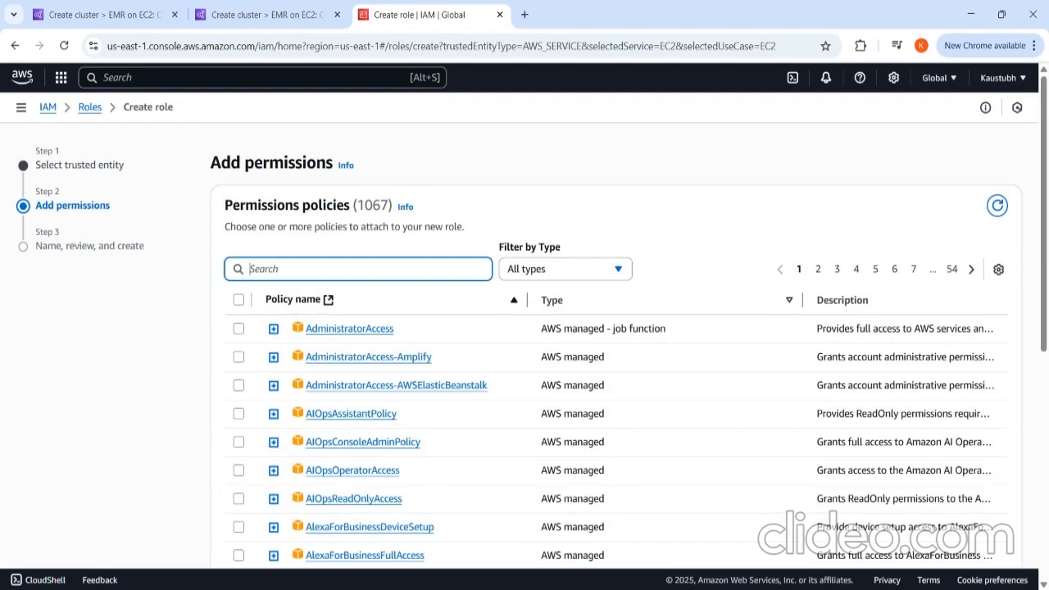
{"action": "type", "text": "ec2"}
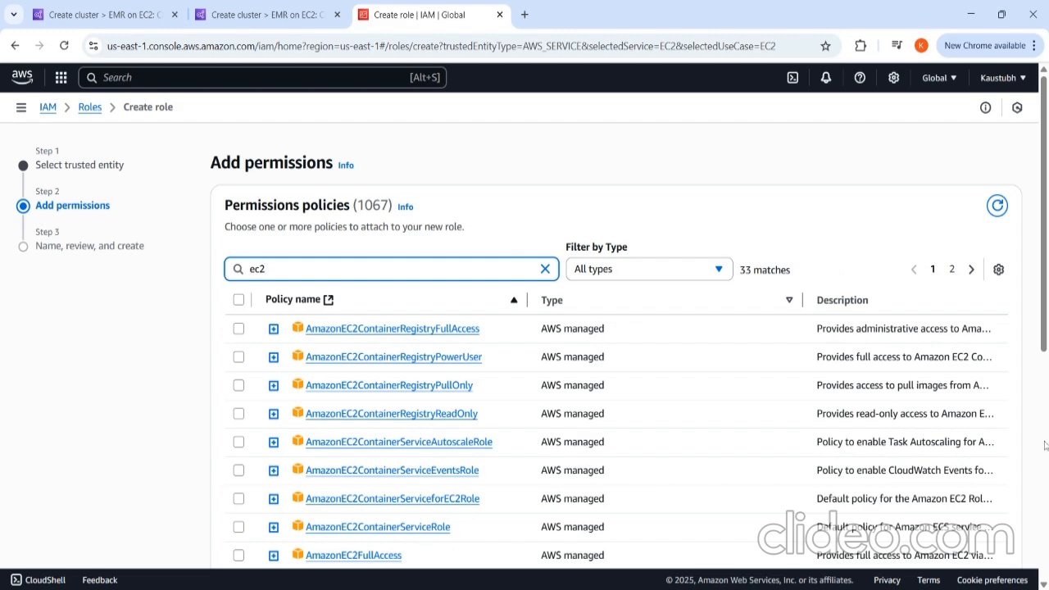
{"action": "scroll", "coordinate": [614, 344], "scroll_direction": "down", "scroll_amount": 5}
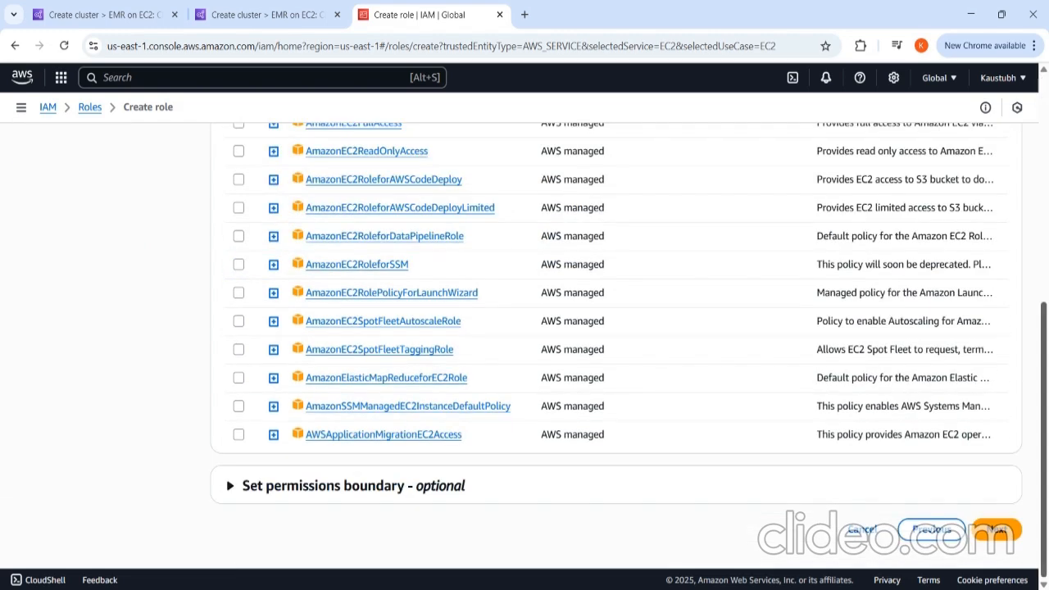
{"action": "left_click_drag", "start_coordinate": [1045, 377], "coordinate": [1045, 197]}
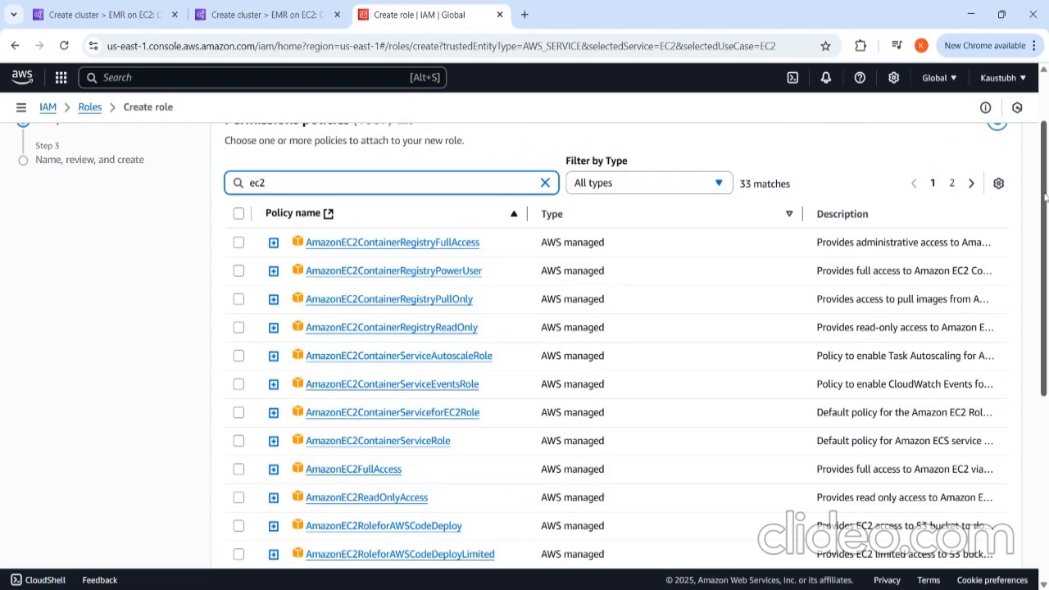
{"action": "key", "text": "BackSpace"}
{"action": "key", "text": "BackSpace"}
{"action": "key", "text": "BackSpace"}
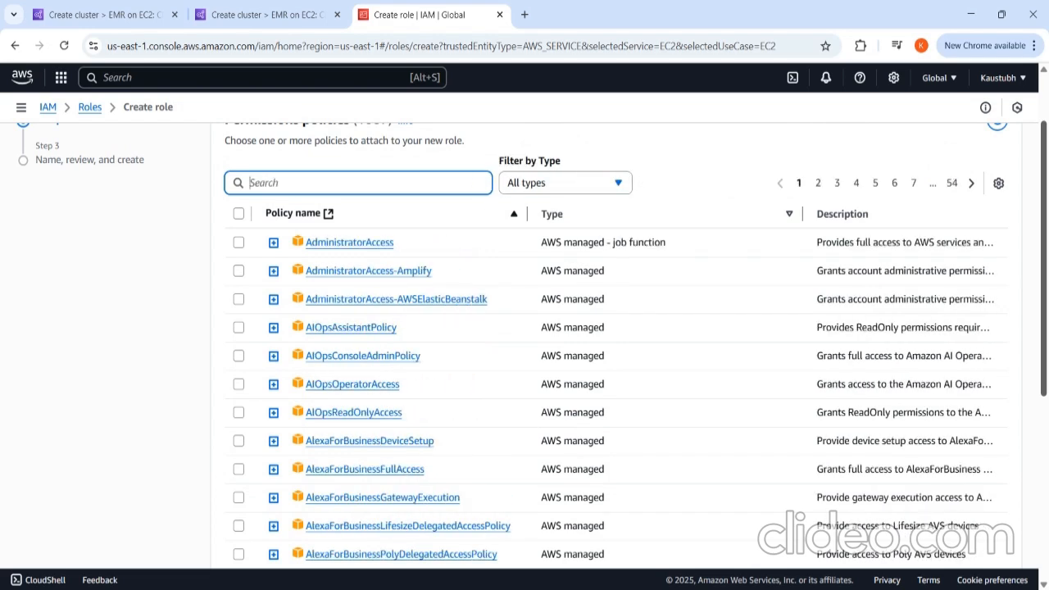
Step: Filter the permissions policies by "amazonec" and select AmazonEC2FullAccess for the new role
{"action": "type", "text": "amazone"}
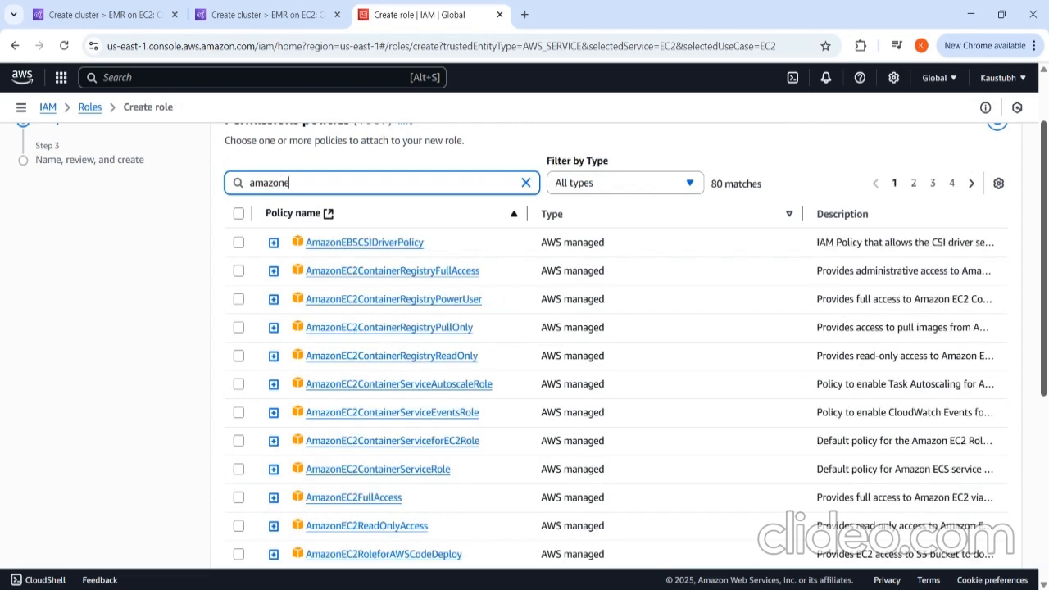
{"action": "type", "text": "c"}
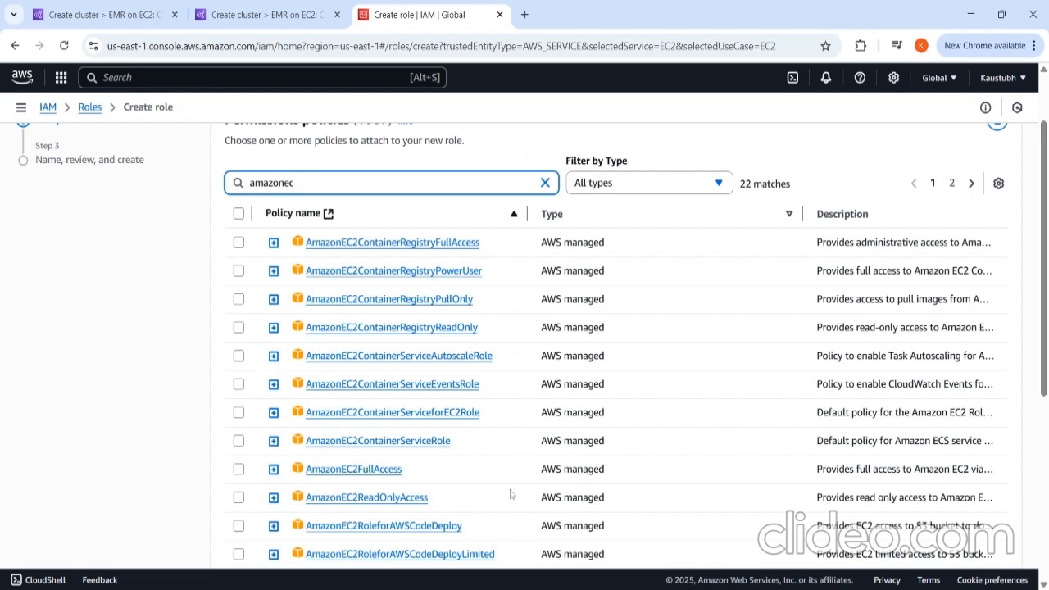
{"action": "left_click", "coordinate": [238, 469]}
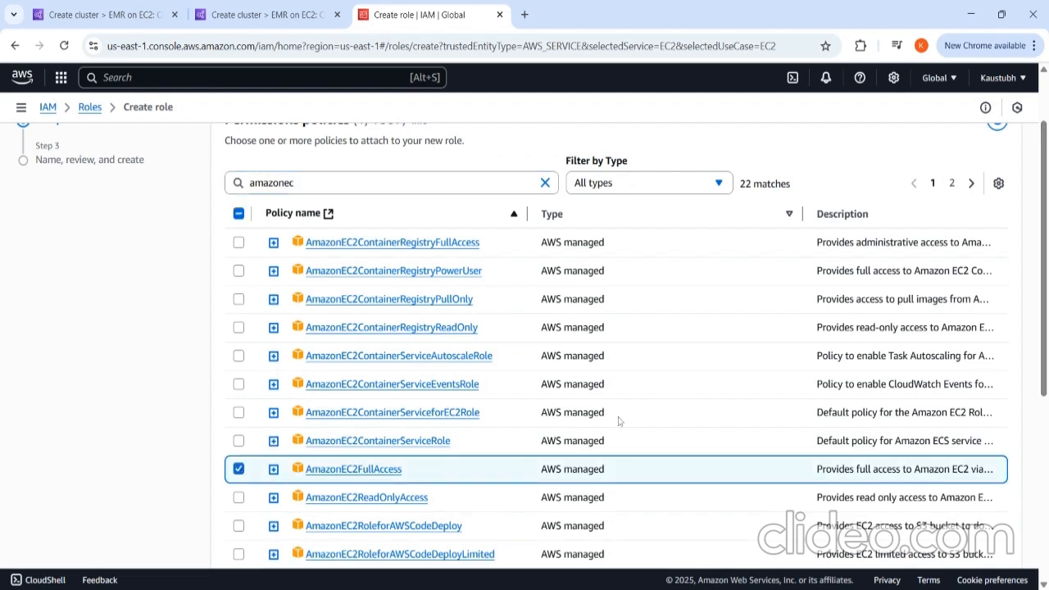
{"action": "scroll", "coordinate": [1045, 391], "scroll_direction": "down", "scroll_amount": 5}
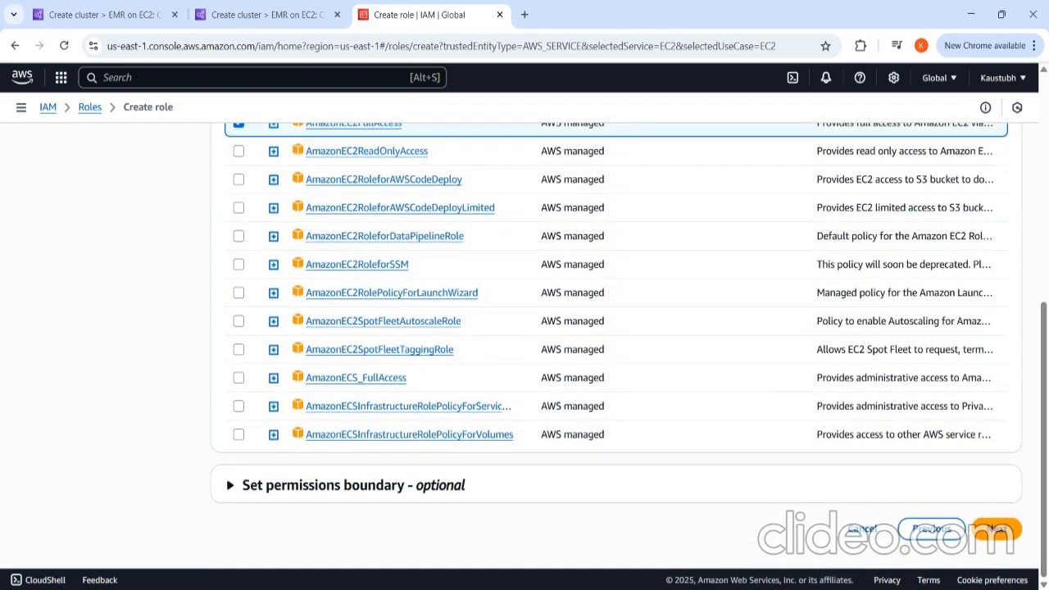
Step: Proceed to the role details, name the EC2 role newec2access and create it
{"action": "left_click", "coordinate": [998, 530]}
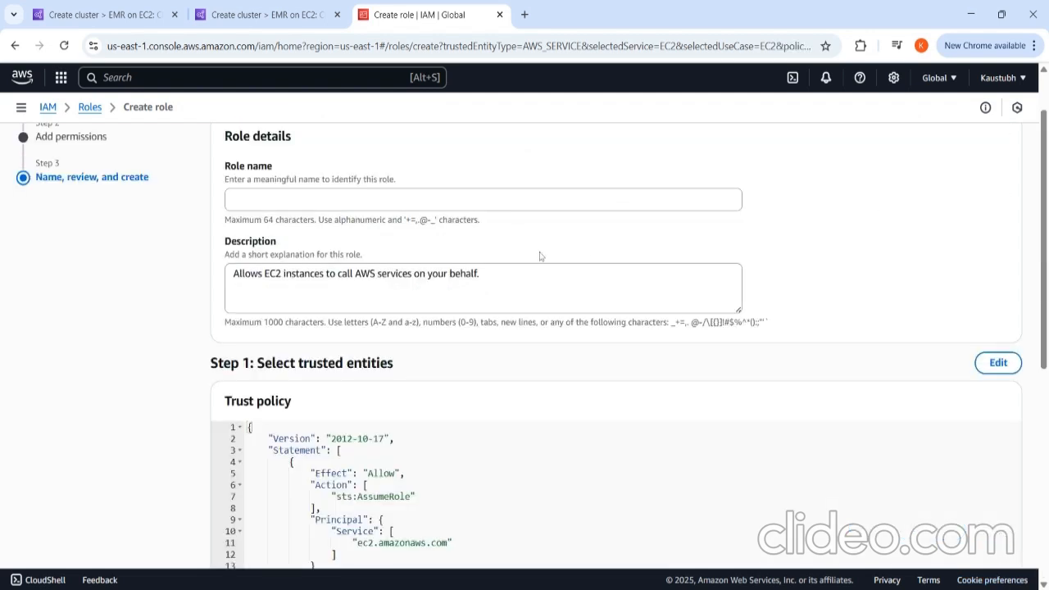
{"action": "left_click", "coordinate": [508, 199]}
{"action": "type", "text": "new"}
{"action": "type", "text": "ec"}
{"action": "type", "text": "2"}
{"action": "key", "text": "BackSpace"}
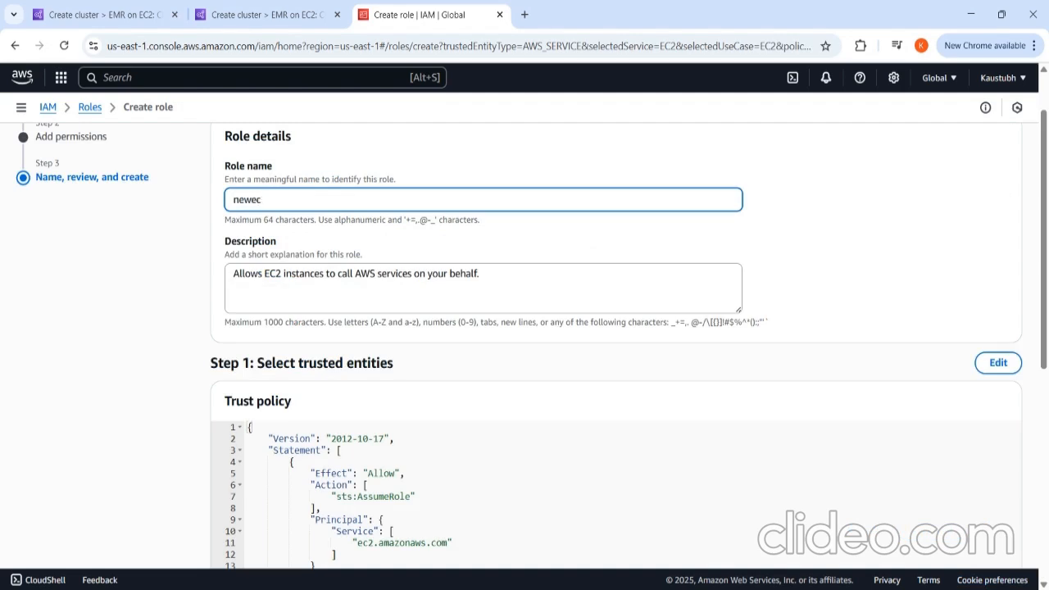
{"action": "type", "text": "2acceess"}
{"action": "key", "text": "BackSpace"}
{"action": "key", "text": "BackSpace"}
{"action": "key", "text": "BackSpace"}
{"action": "type", "text": "ss"}
{"action": "left_click_drag", "start_coordinate": [1045, 304], "coordinate": [1047, 519]}
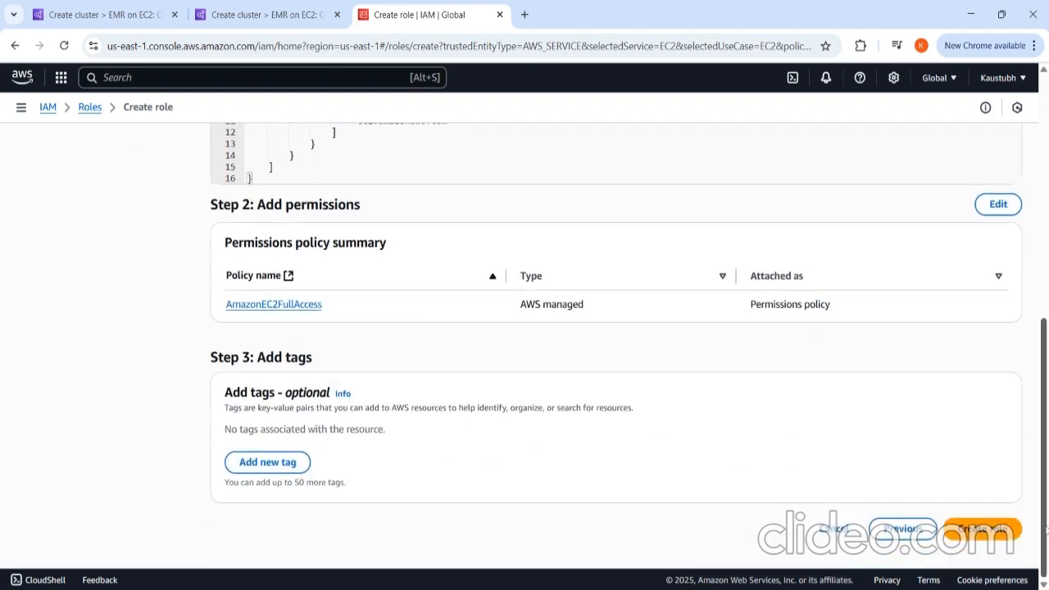
{"action": "left_click", "coordinate": [980, 531]}
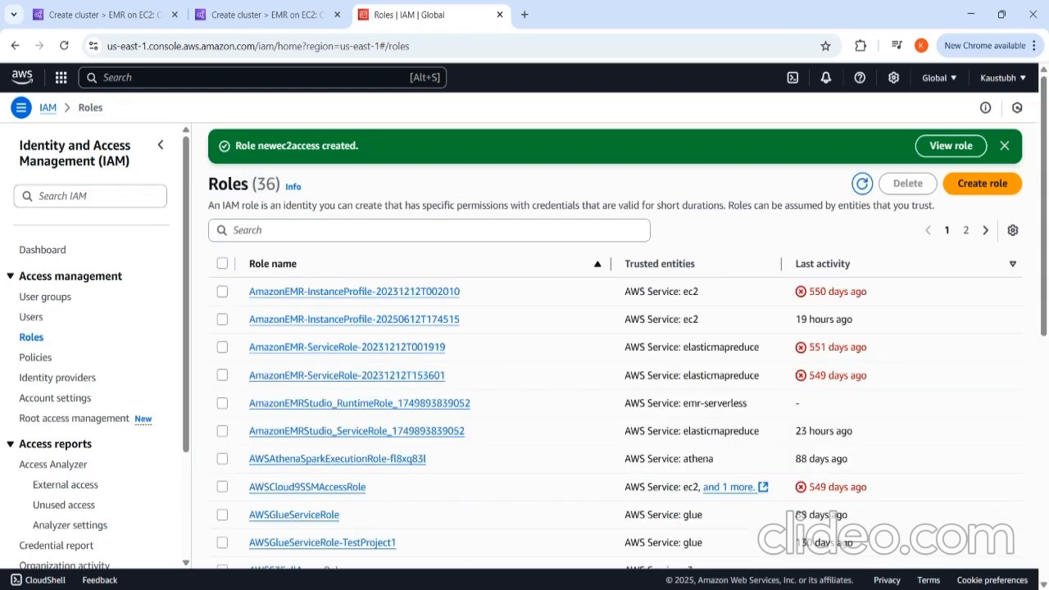
Step: Return to the EMR cluster form and choose newec2access as the existing EC2 instance profile
{"action": "left_click", "coordinate": [266, 14]}
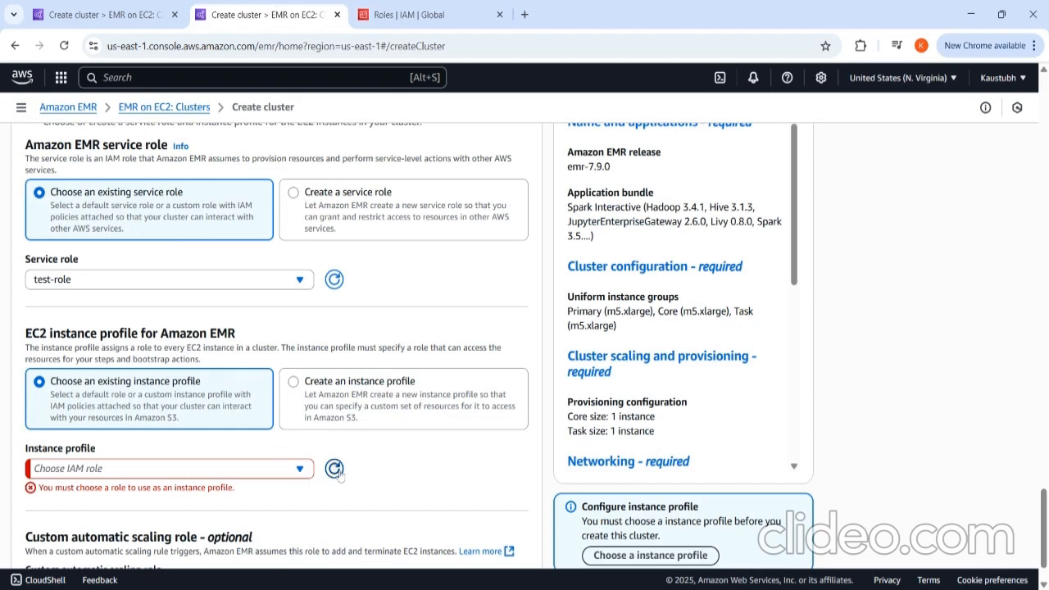
{"action": "left_click", "coordinate": [305, 473]}
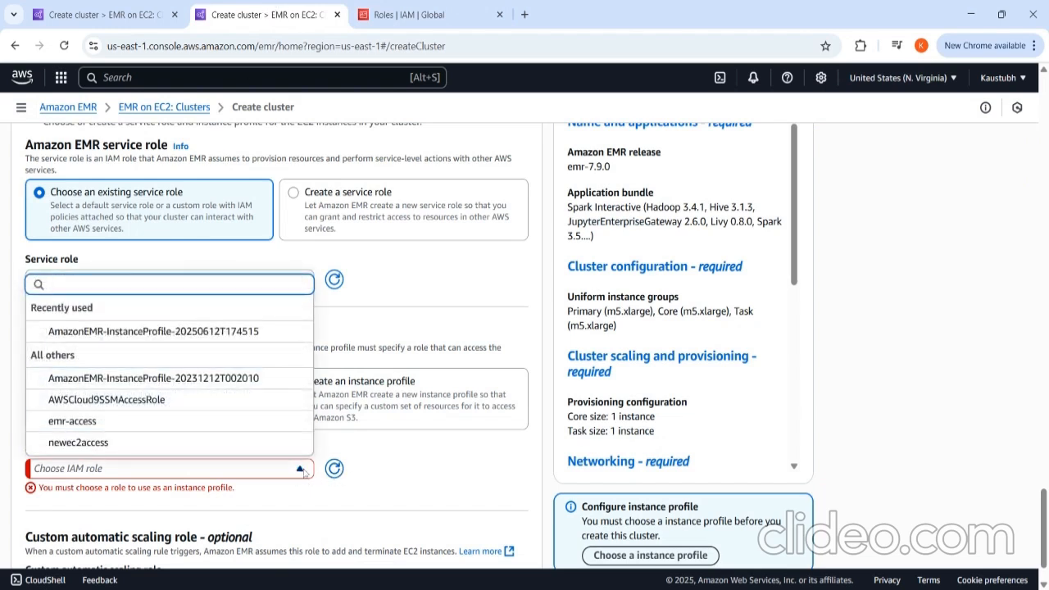
{"action": "left_click", "coordinate": [146, 443]}
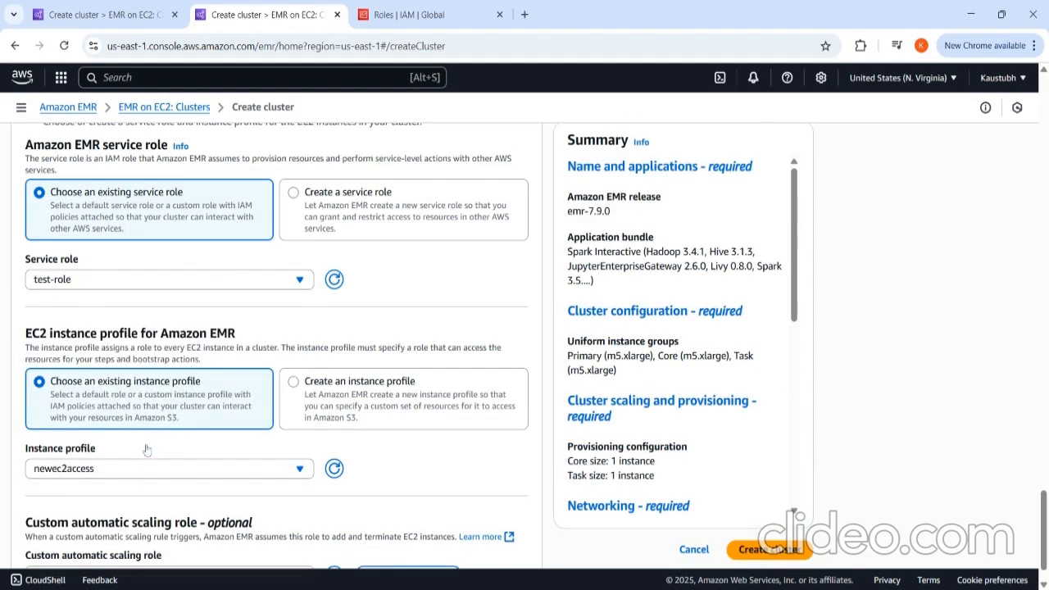